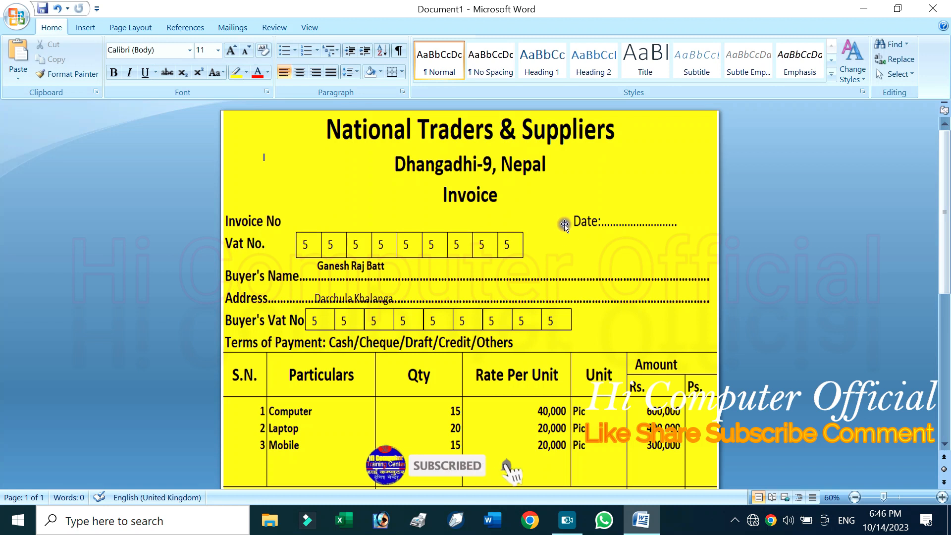
# Insert a page break ahead of the sample invoice picture so that it sits on a second page
pyautogui.click(572, 240)
pyautogui.scroll(-6, 570, 248)
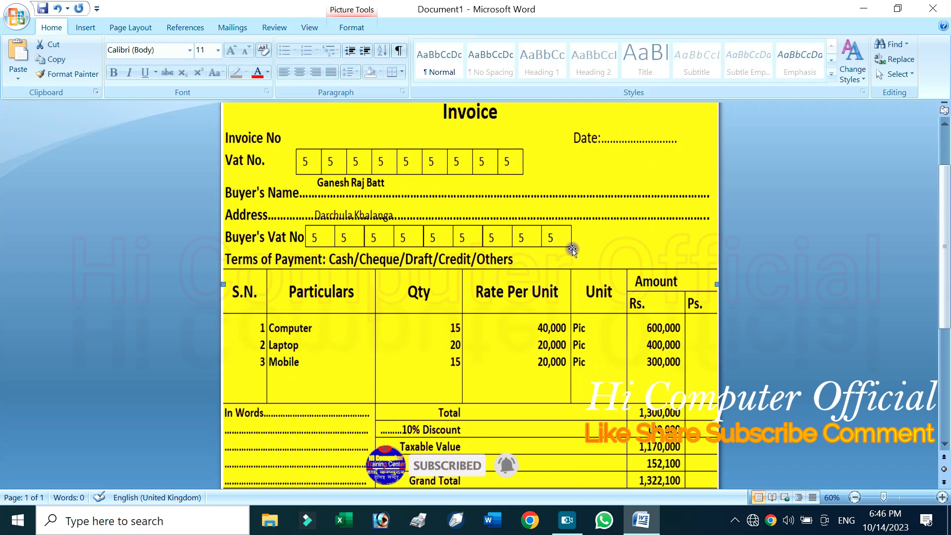
pyautogui.click(360, 362)
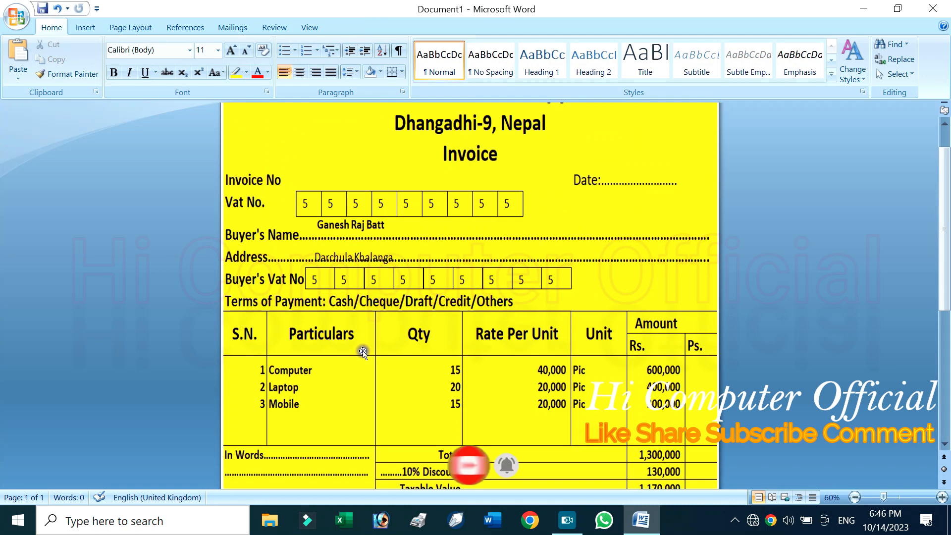
pyautogui.scroll(3, 462, 339)
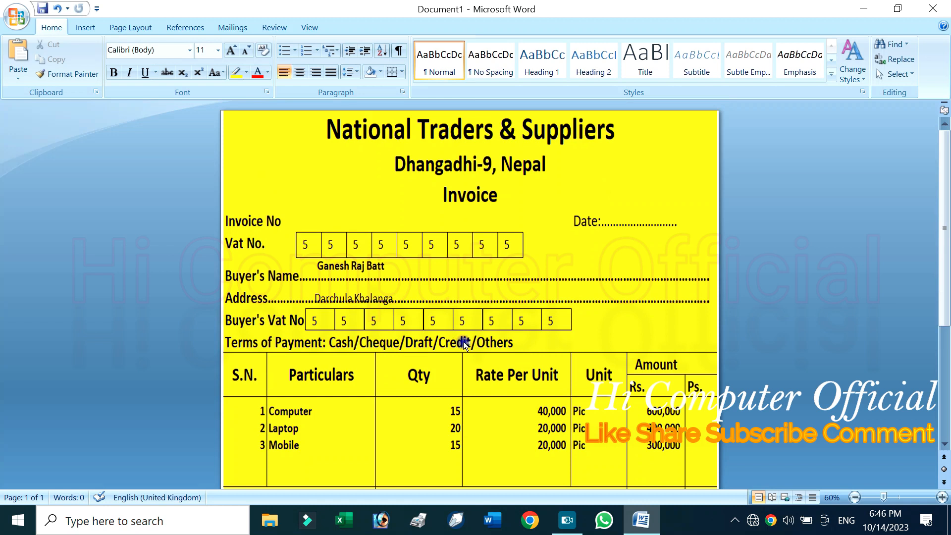
pyautogui.keyDown('ctrl'); pyautogui.scroll(-3, 463, 341); pyautogui.keyUp('ctrl')
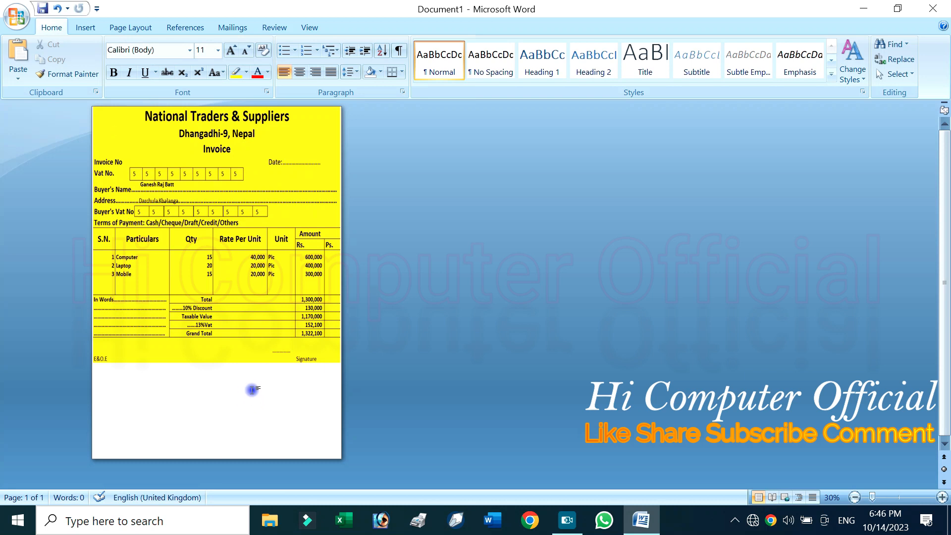
pyautogui.hotkey('ctrl', 'Return')
pyautogui.keyDown('ctrl'); pyautogui.scroll(4, 344, 161); pyautogui.keyUp('ctrl')
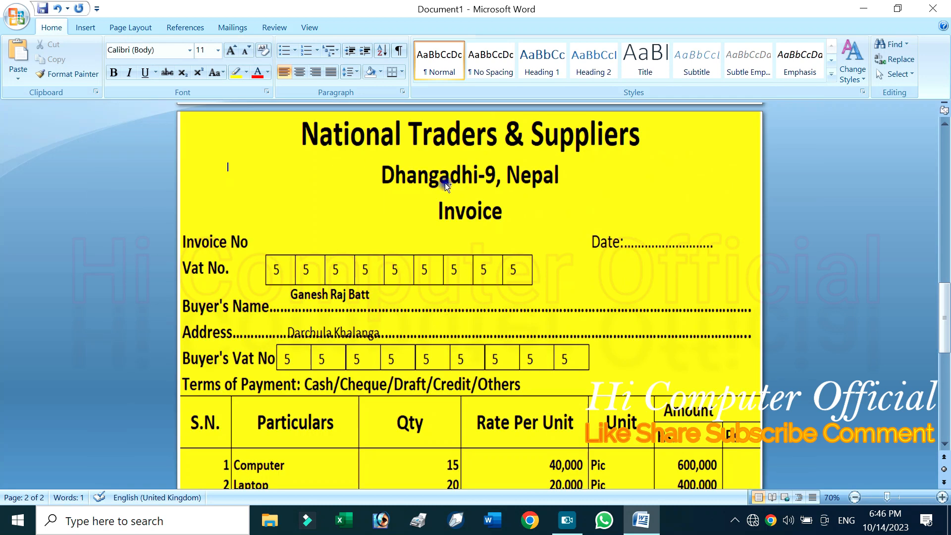
pyautogui.scroll(-3, 454, 223)
pyautogui.keyDown('ctrl'); pyautogui.scroll(-4, 460, 247); pyautogui.keyUp('ctrl')
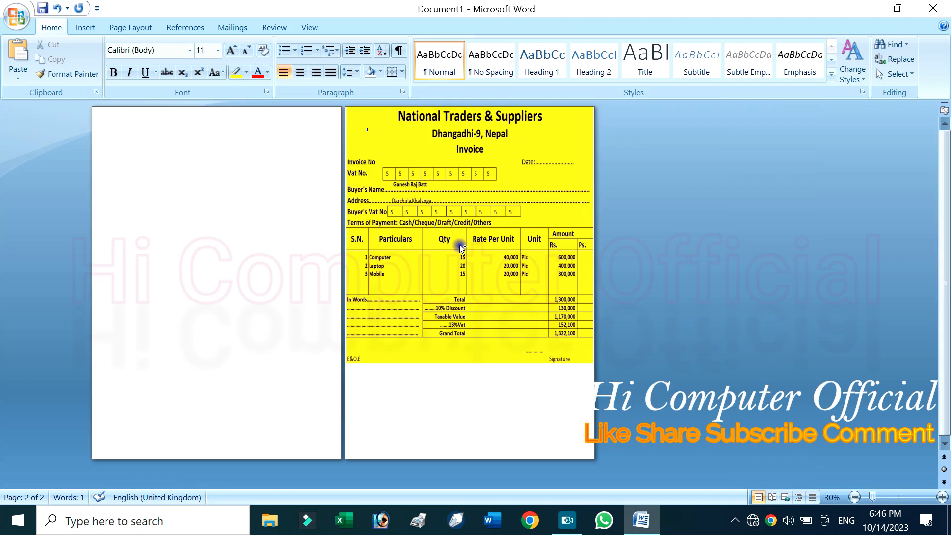
# Stretch the sample invoice picture slightly taller by its lower edge
pyautogui.keyDown('ctrl'); pyautogui.scroll(1, 334, 175); pyautogui.keyUp('ctrl')
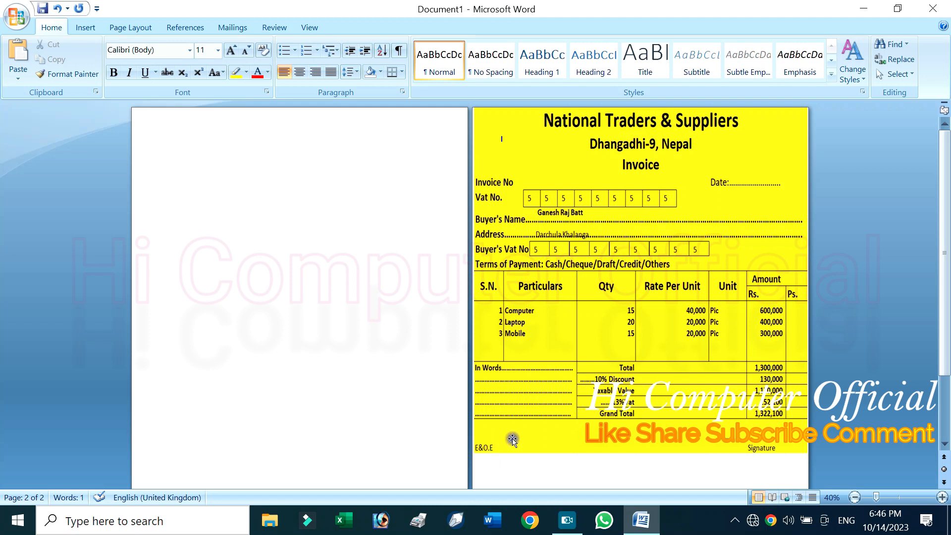
pyautogui.click(567, 369)
pyautogui.moveTo(639, 455); pyautogui.dragTo(640, 476)
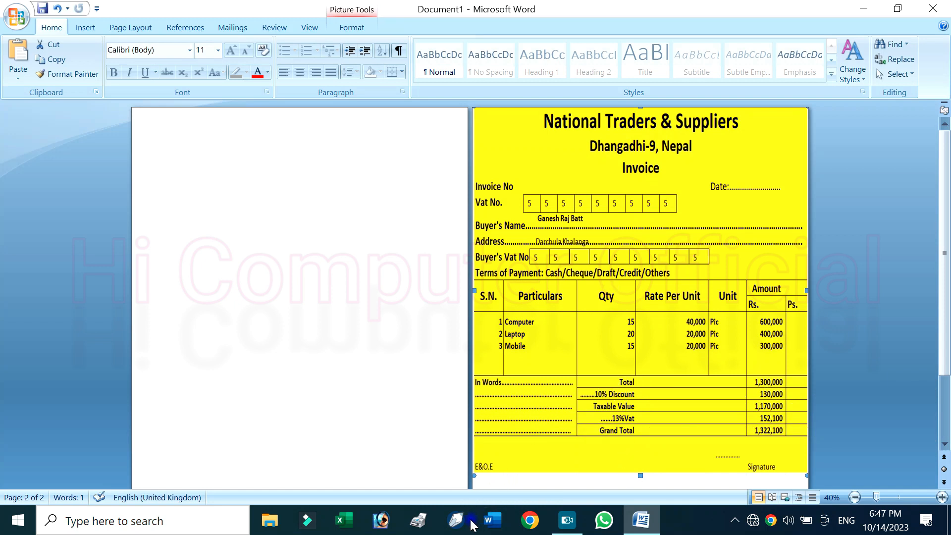
# Try yellow as the page colour, then change it to a light gold theme colour
pyautogui.click(303, 218)
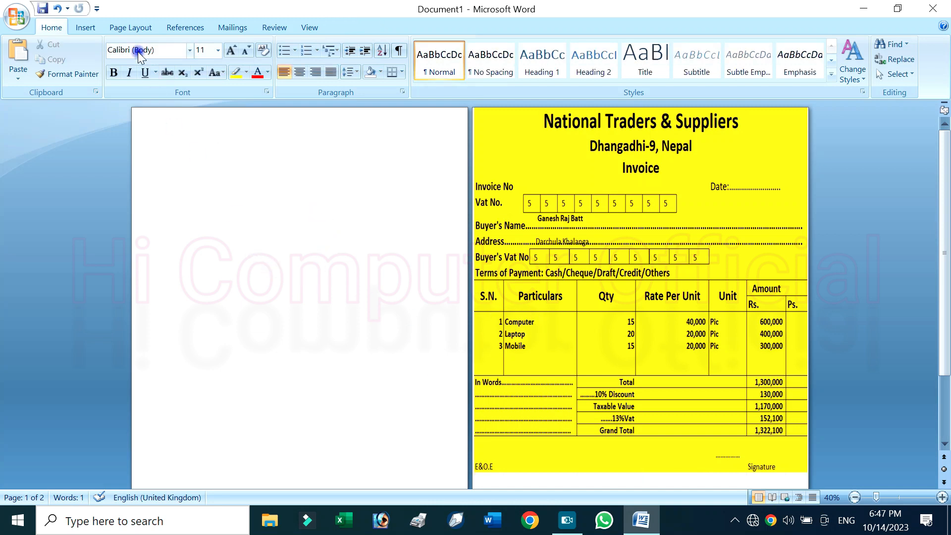
pyautogui.click(125, 29)
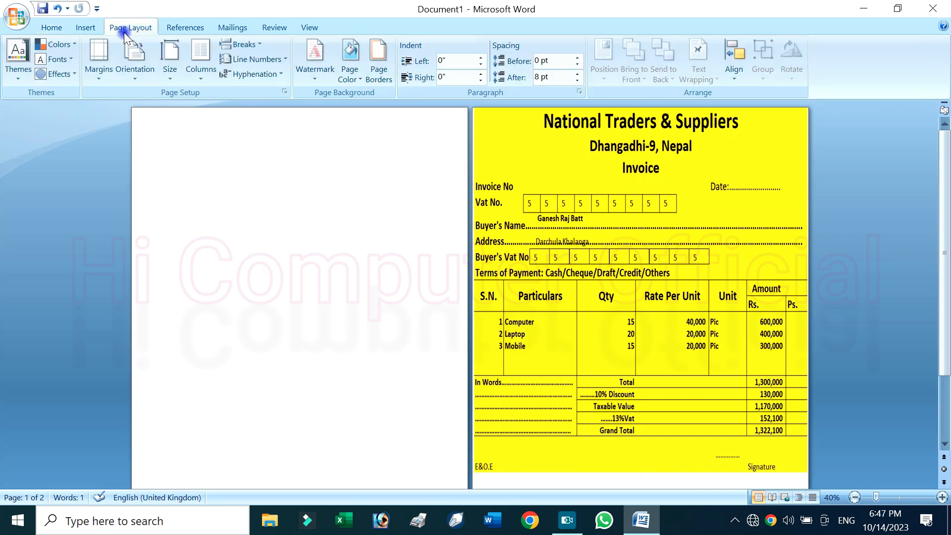
pyautogui.click(351, 74)
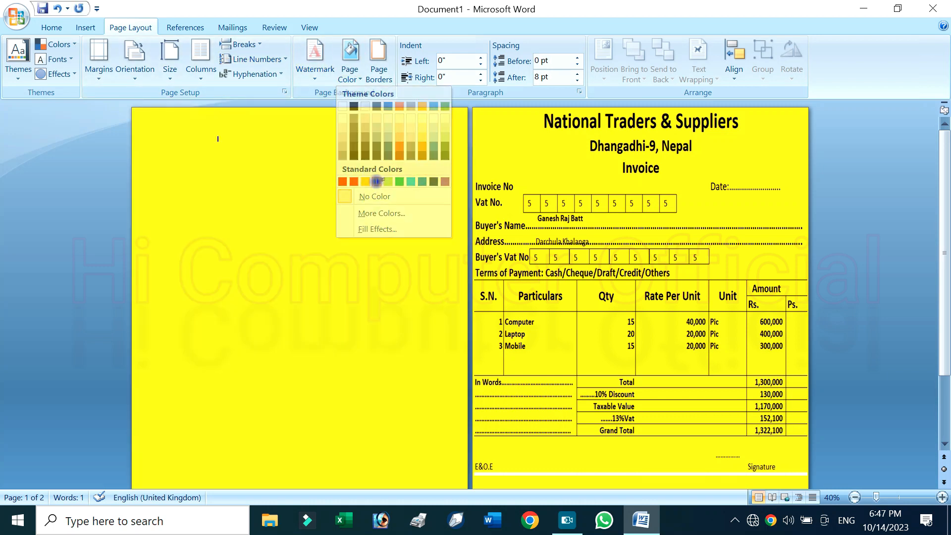
pyautogui.click(376, 182)
pyautogui.click(351, 74)
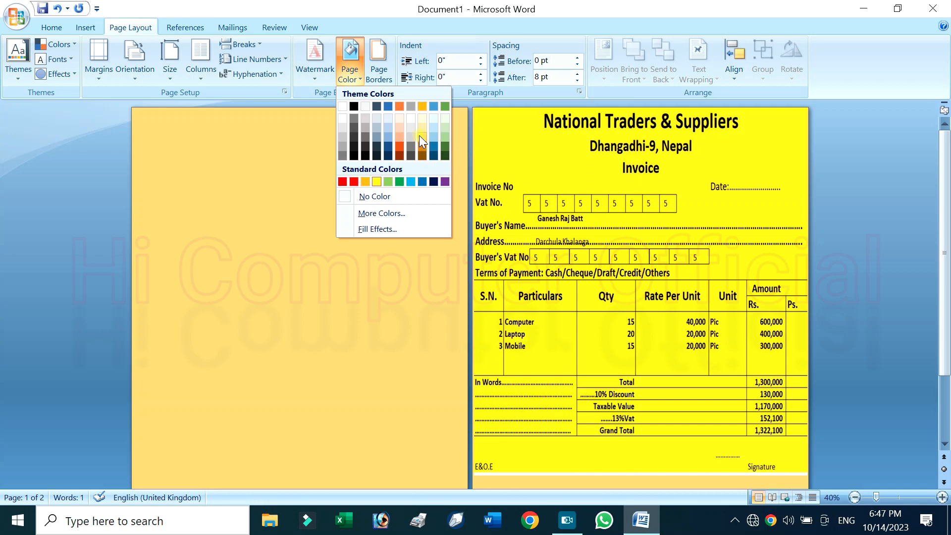
pyautogui.click(419, 135)
pyautogui.scroll(3, 250, 194)
pyautogui.scroll(-1, 342, 208)
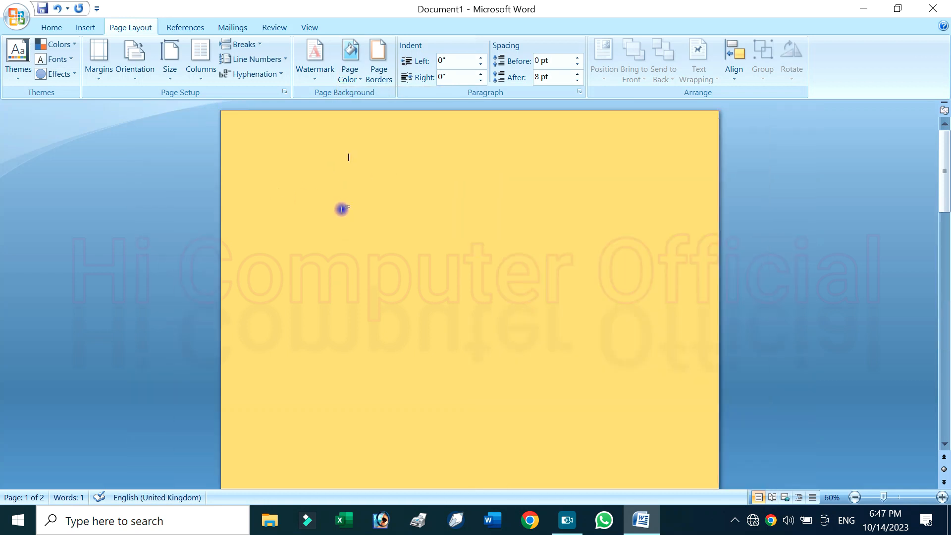
pyautogui.scroll(-1, 342, 209)
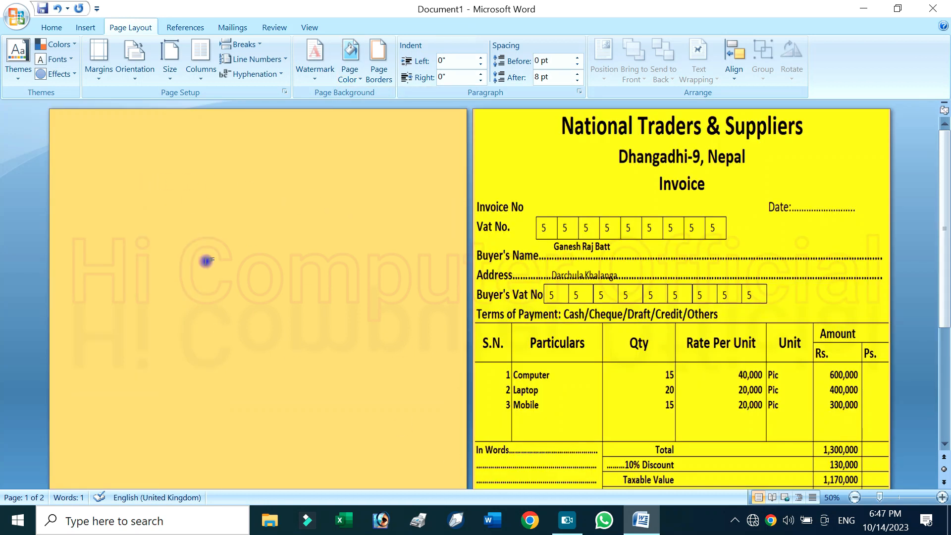
# Add an empty line before the page break on the blank first page and clear the trial text from it
pyautogui.click(59, 30)
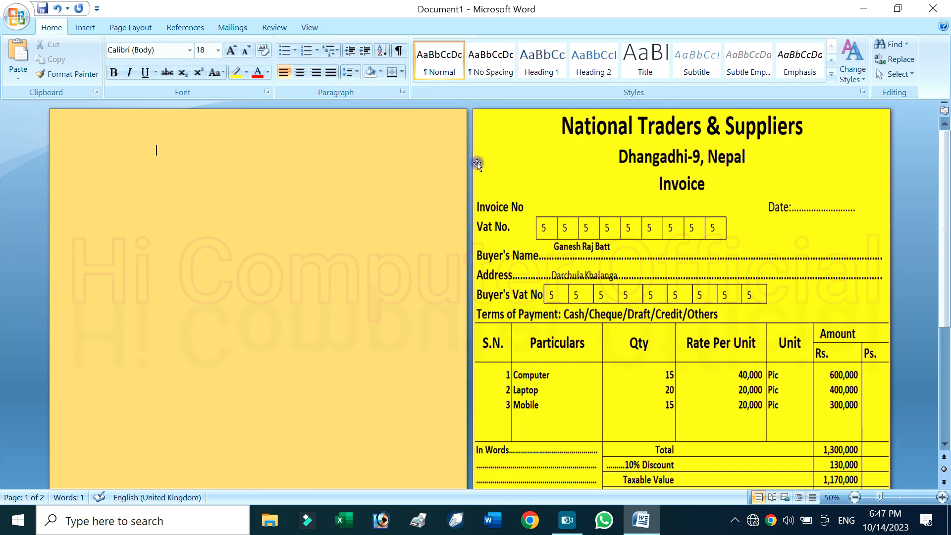
pyautogui.press('Return')
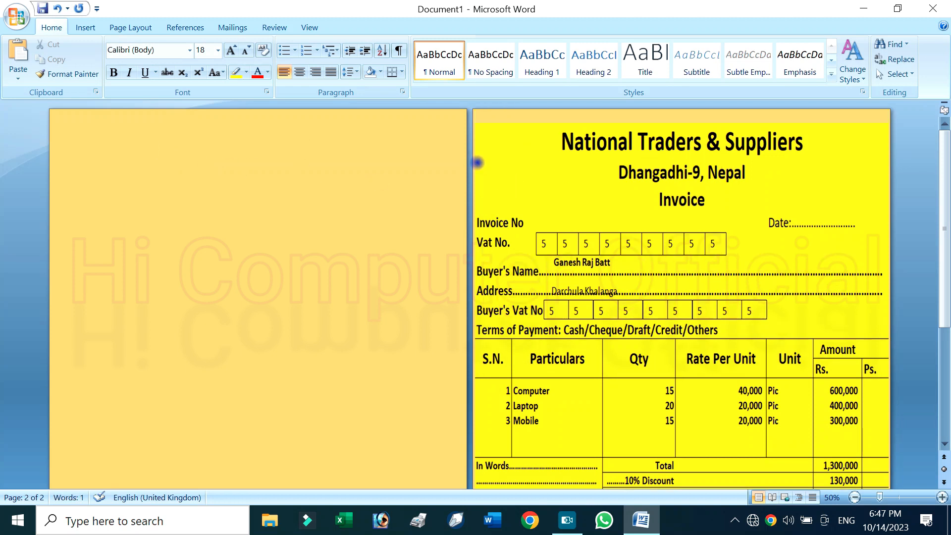
pyautogui.press('BackSpace')
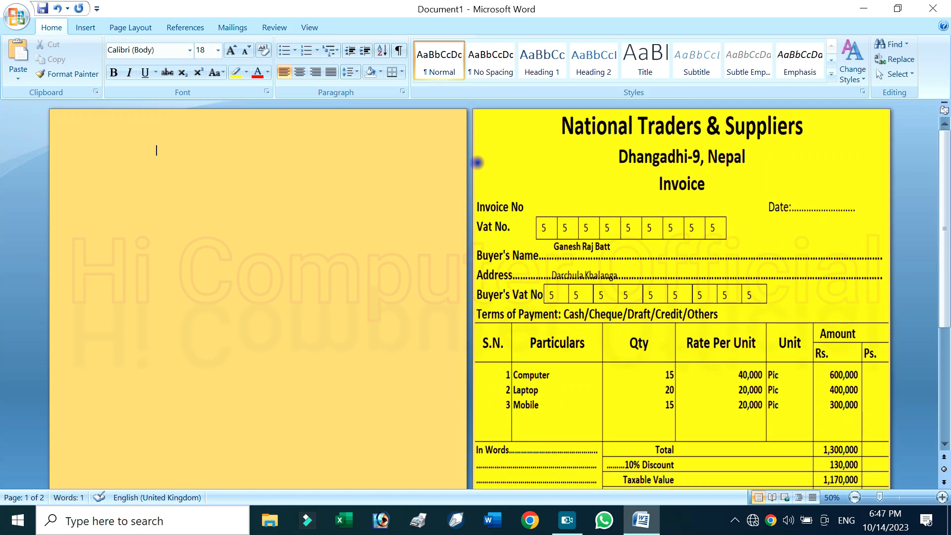
pyautogui.press('Return')
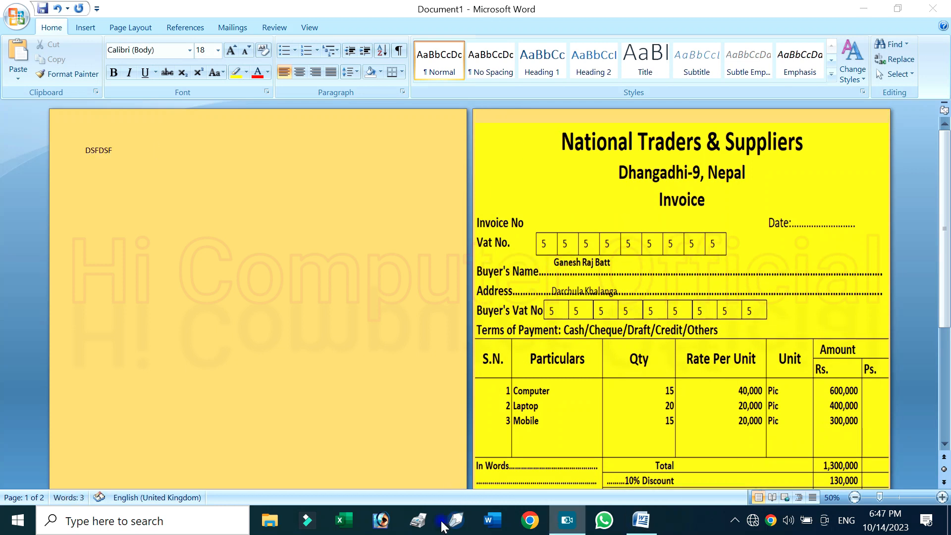
pyautogui.click(236, 210)
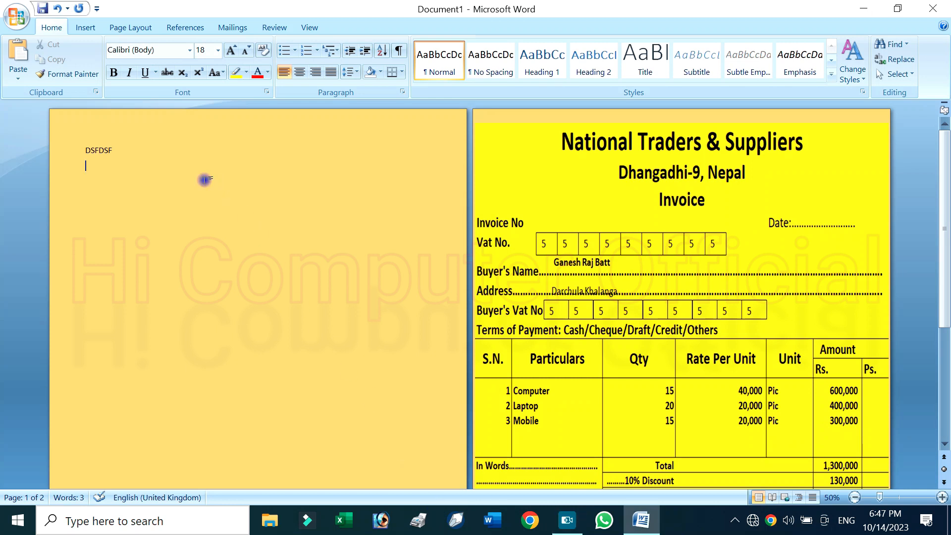
pyautogui.doubleClick(111, 148)
pyautogui.write('nA')
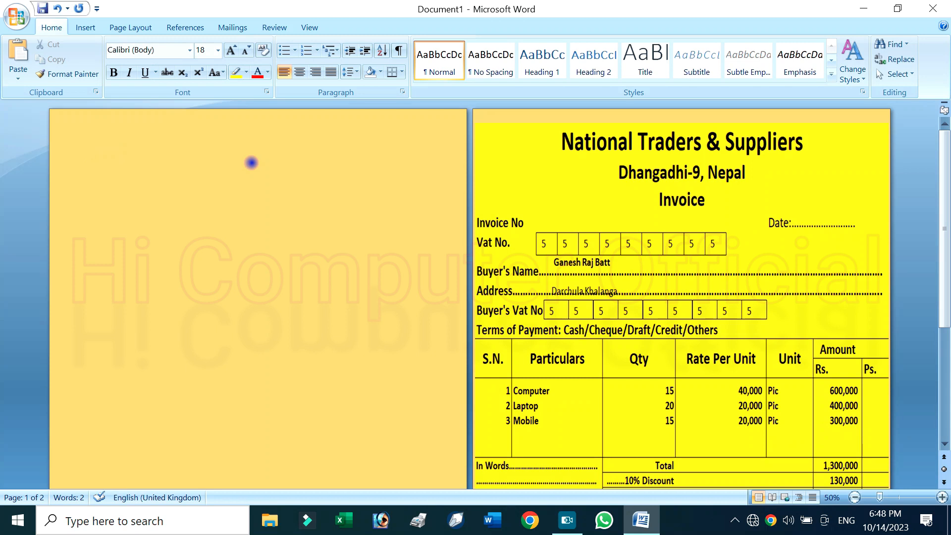
# Set the font size to 50 and write the heading "National Traders & Suppliers" on the first page
pyautogui.click(214, 52)
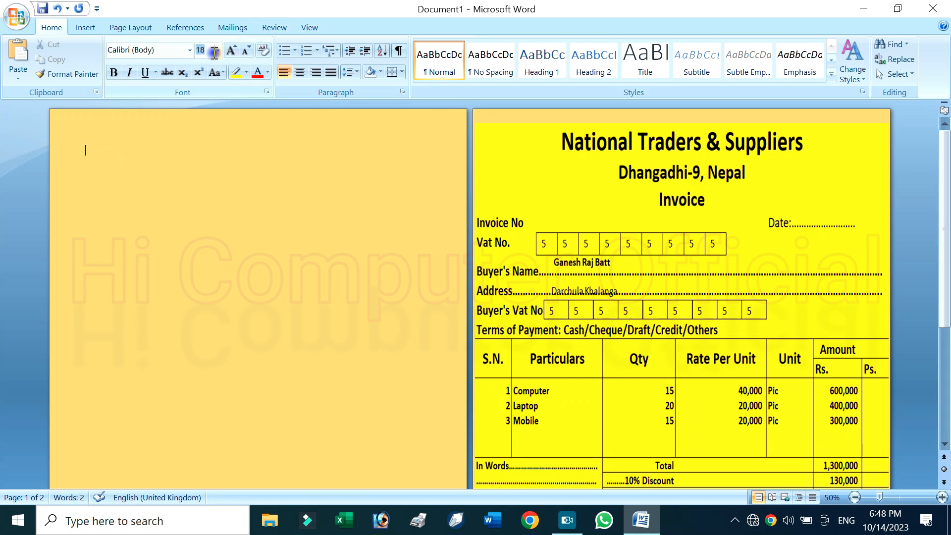
pyautogui.click(383, 273)
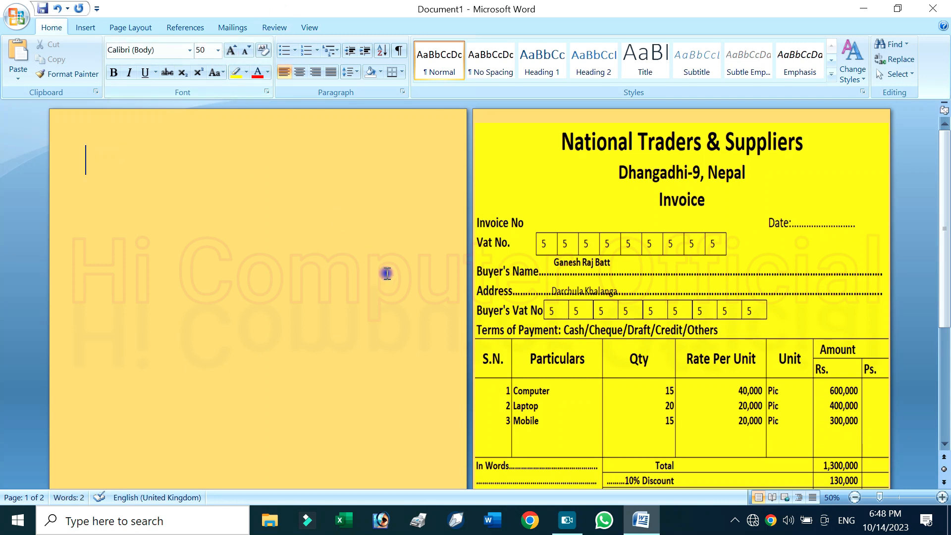
pyautogui.write('No')
pyautogui.press('BackSpace')
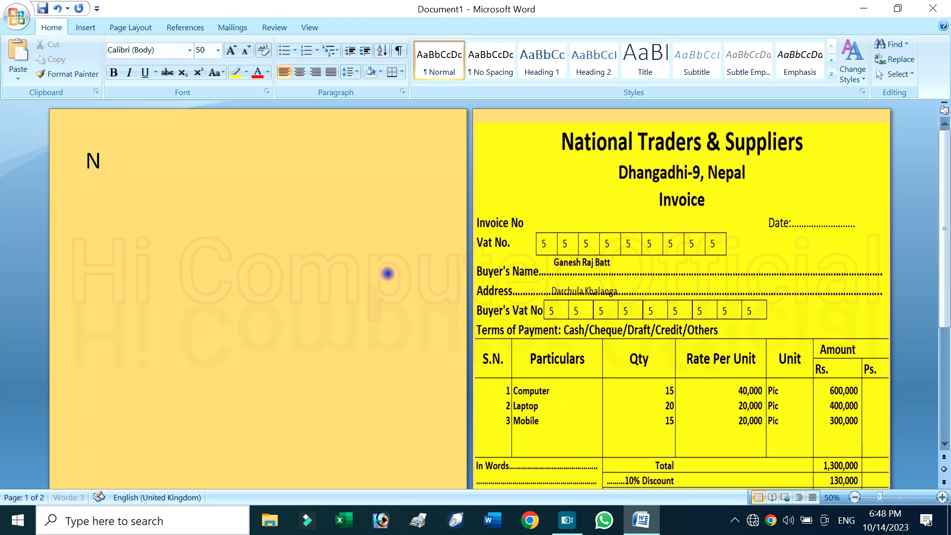
pyautogui.write('ational')
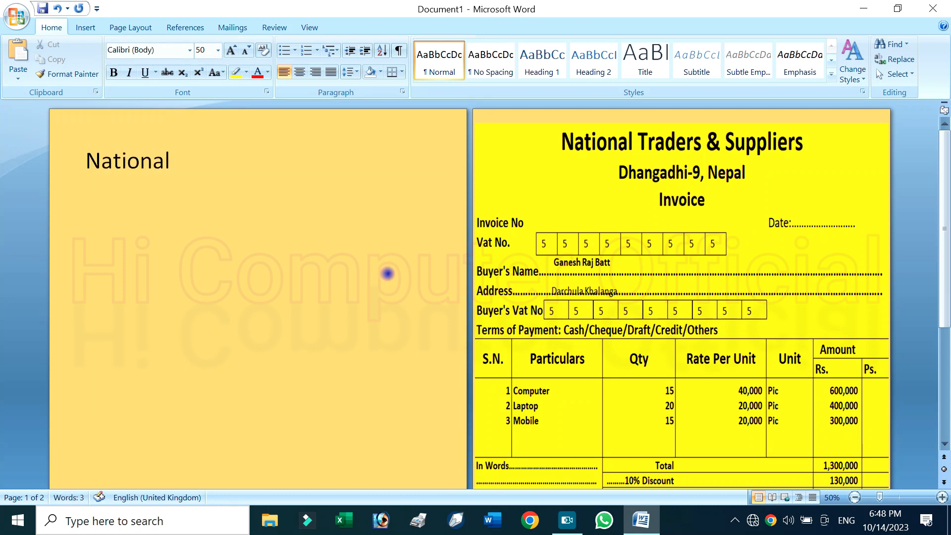
pyautogui.write(' Trader')
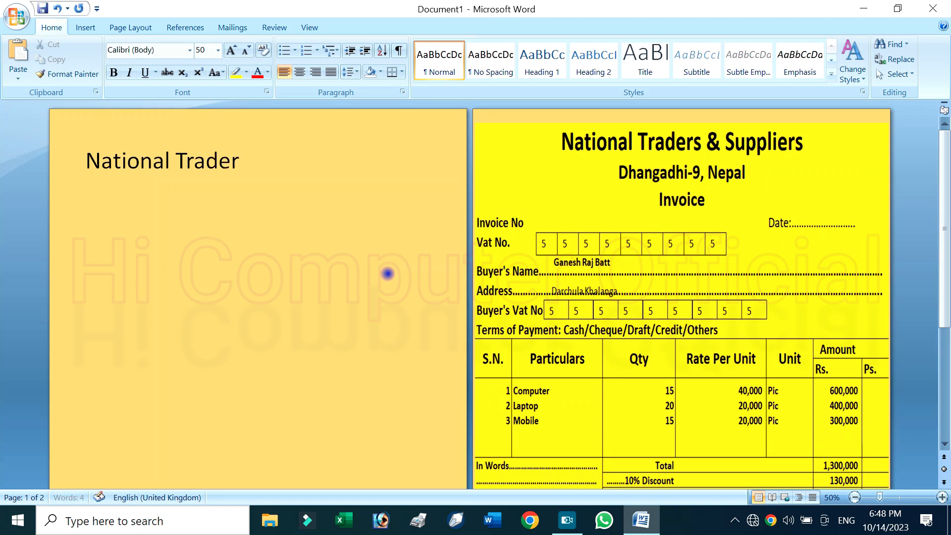
pyautogui.write('s & Suppliers')
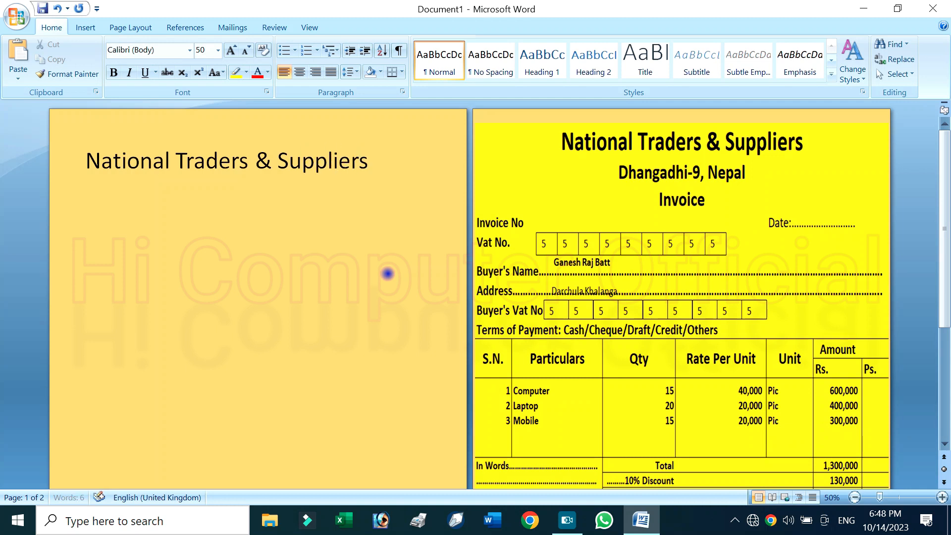
# Add the company's address line below the heading, followed by the lines "Invoice" and "Invoice No."
pyautogui.write('Dhan')
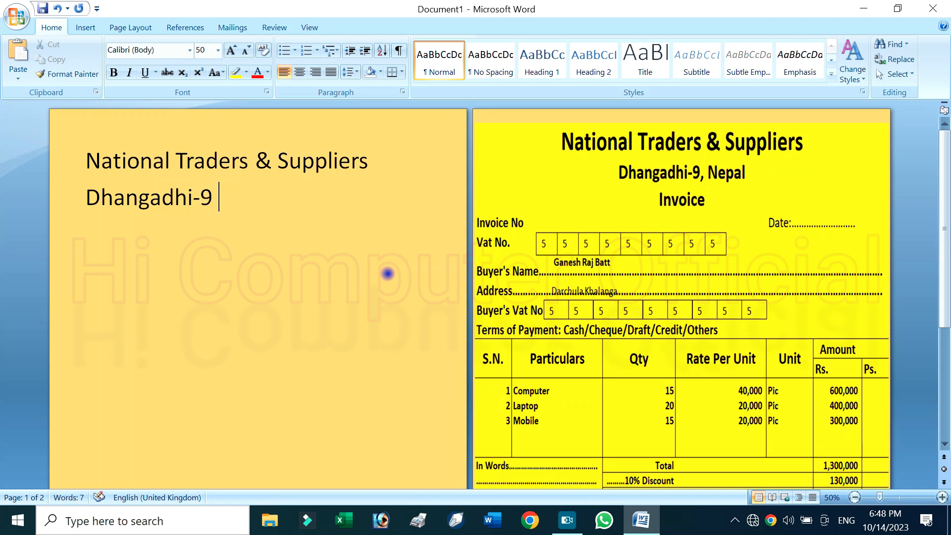
pyautogui.write('gadhi-9, Nepal')
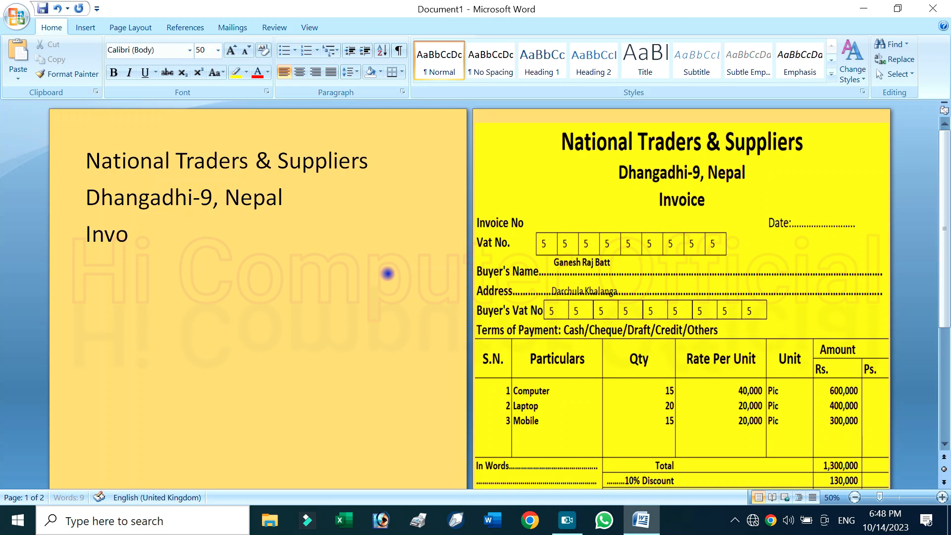
pyautogui.press('Return')
pyautogui.write('Invoice No.')
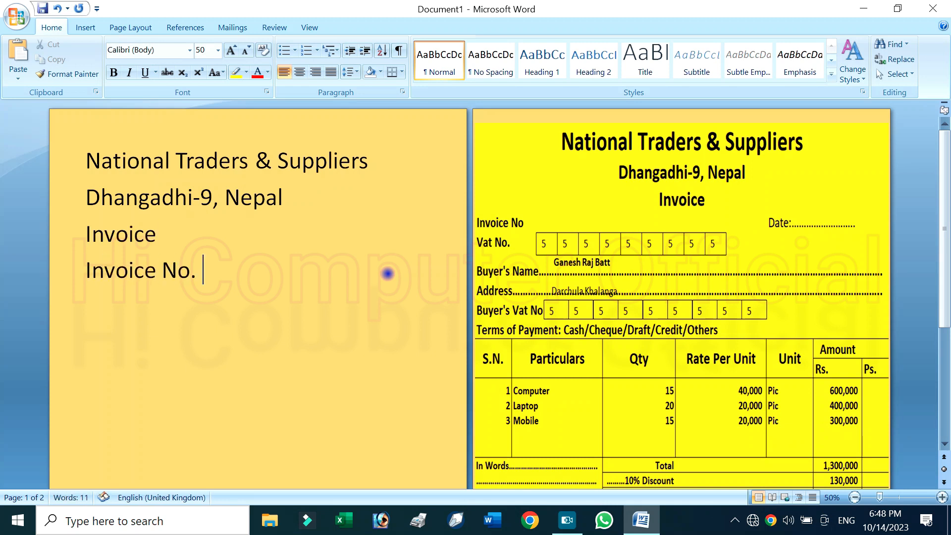
# Add the lines "Vat No.", "Buyer's Name:", "Address" and "Buyer's Vat No." below the invoice number line
pyautogui.press('Return')
pyautogui.write('Vat No.')
pyautogui.press('Return')
pyautogui.write("Byuyer's Name:")
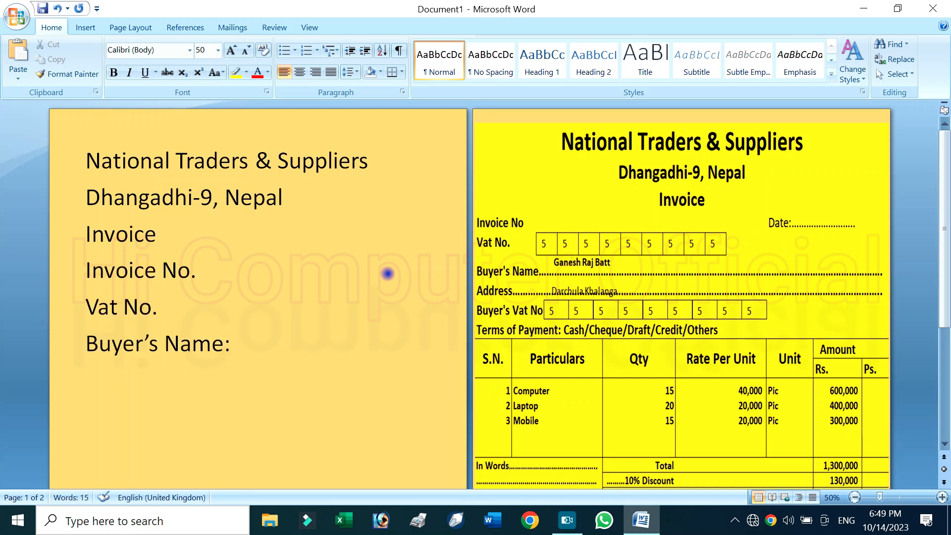
pyautogui.press('Return')
pyautogui.write('Address')
pyautogui.press('Return')
pyautogui.write("Buyer's Vat No")
pyautogui.write('.')
pyautogui.press('Return')
# Add the line "Terms of Payment: Cash/Cheque/Draft/ Credit/ Other" and start a new line after it
pyautogui.write('Terms of Payment: Cash Che')
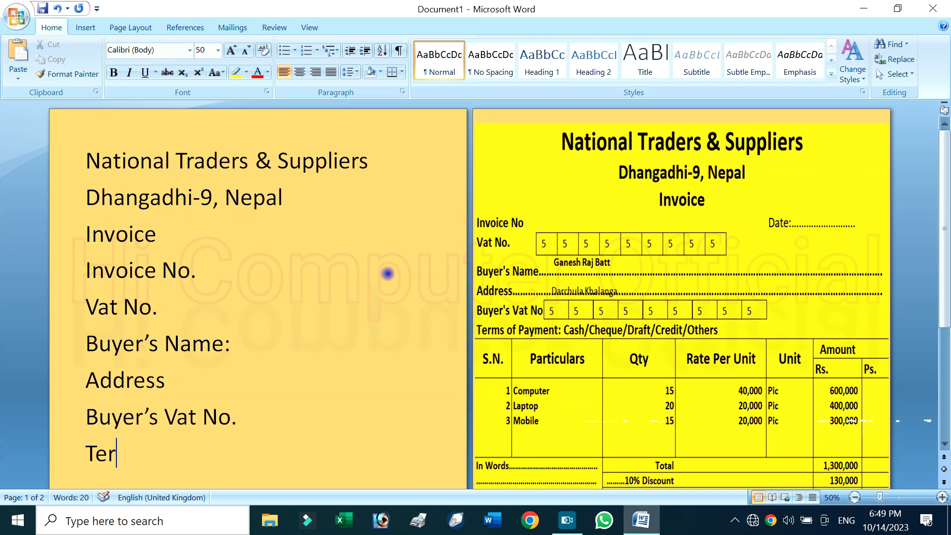
pyautogui.press('BackSpace')
pyautogui.press('BackSpace')
pyautogui.press('BackSpace')
pyautogui.press('BackSpace')
pyautogui.write('/')
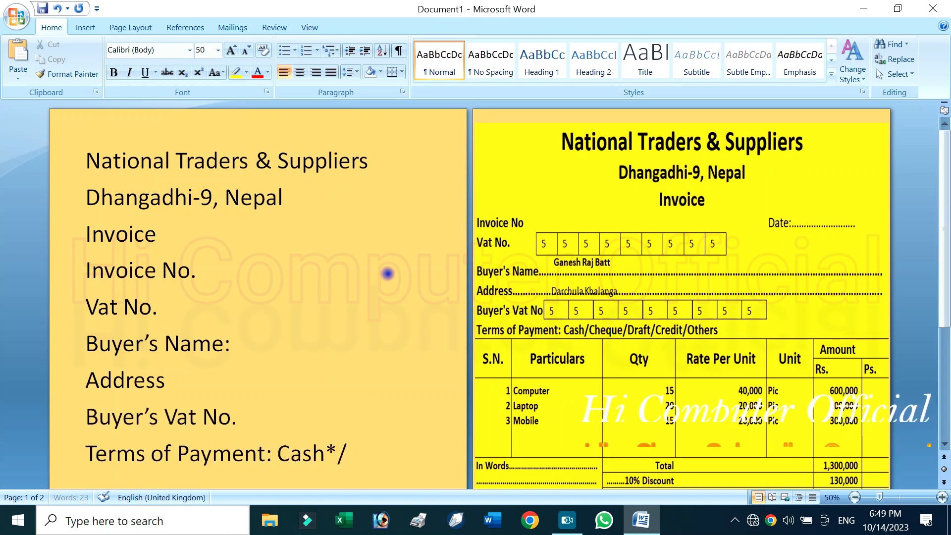
pyautogui.write('Cheque/Draft/ Credit/ Other')
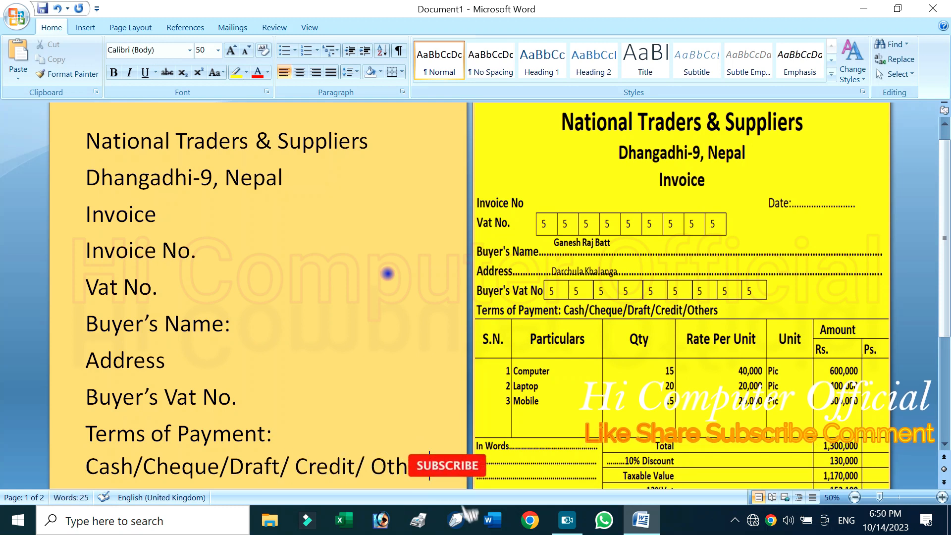
pyautogui.press('Return')
# Center the "National Traders & Suppliers" heading on the first page and make it bold
pyautogui.scroll(2, 398, 265)
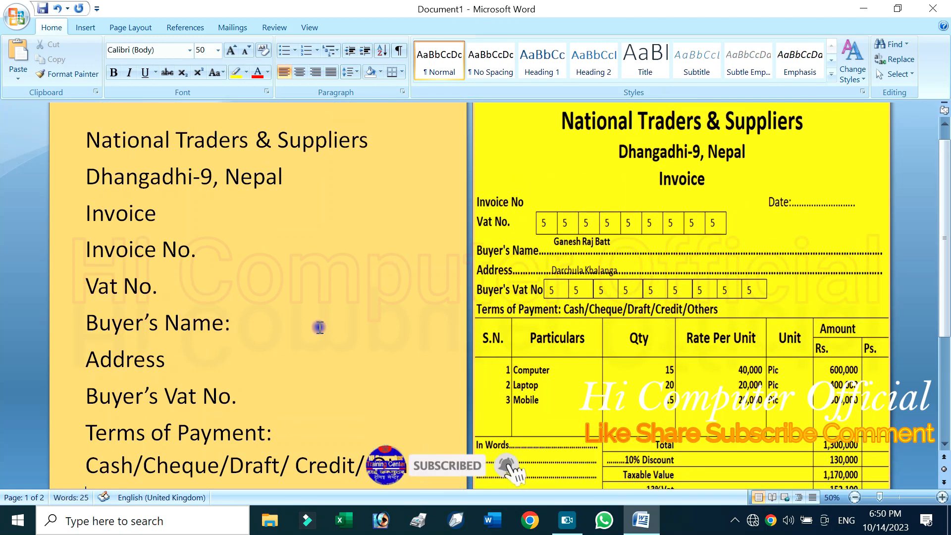
pyautogui.scroll(1, 319, 322)
pyautogui.scroll(-2, 216, 314)
pyautogui.scroll(2, 195, 278)
pyautogui.click(85, 160)
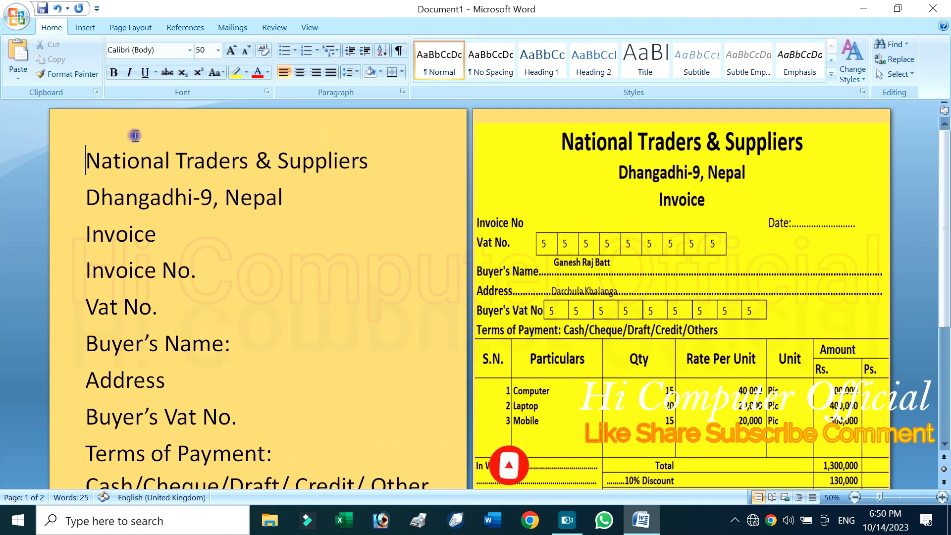
pyautogui.click(144, 30)
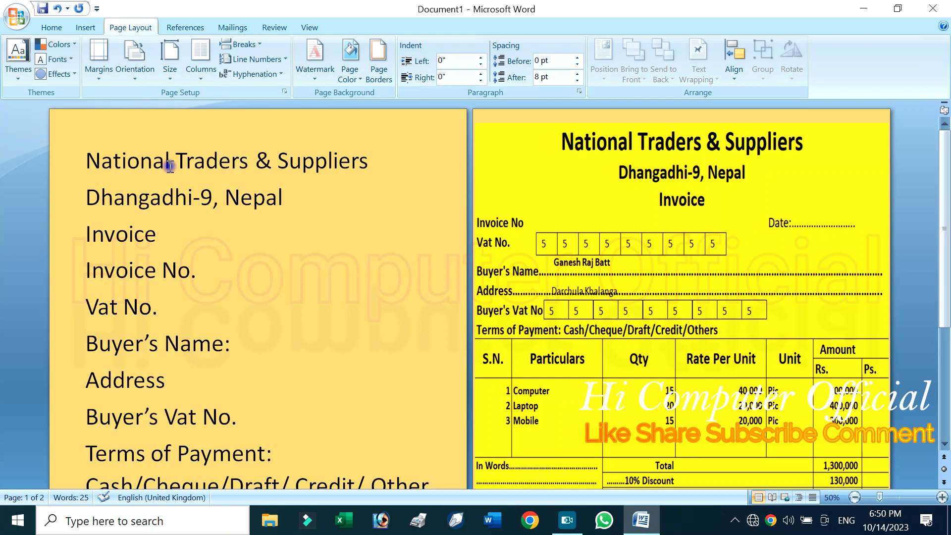
pyautogui.click(72, 163)
pyautogui.click(52, 27)
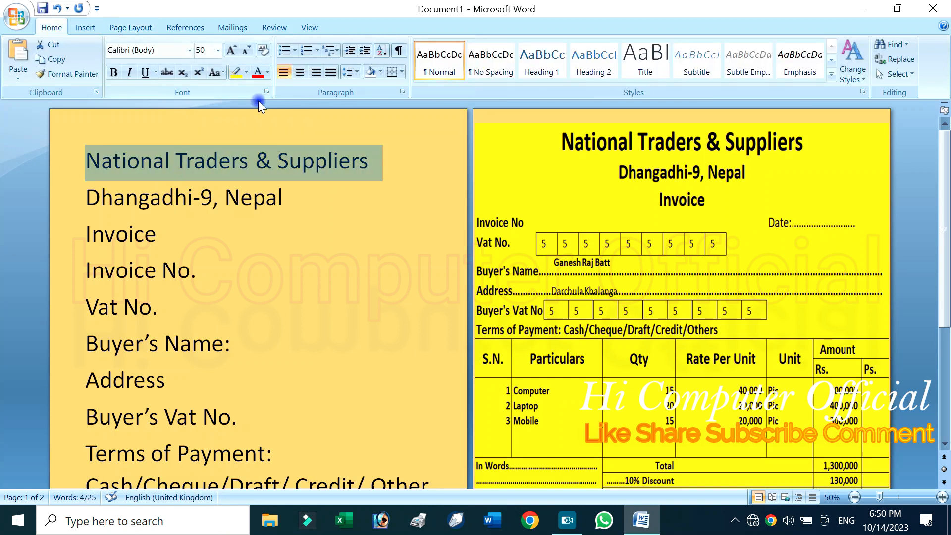
pyautogui.click(299, 72)
pyautogui.click(114, 72)
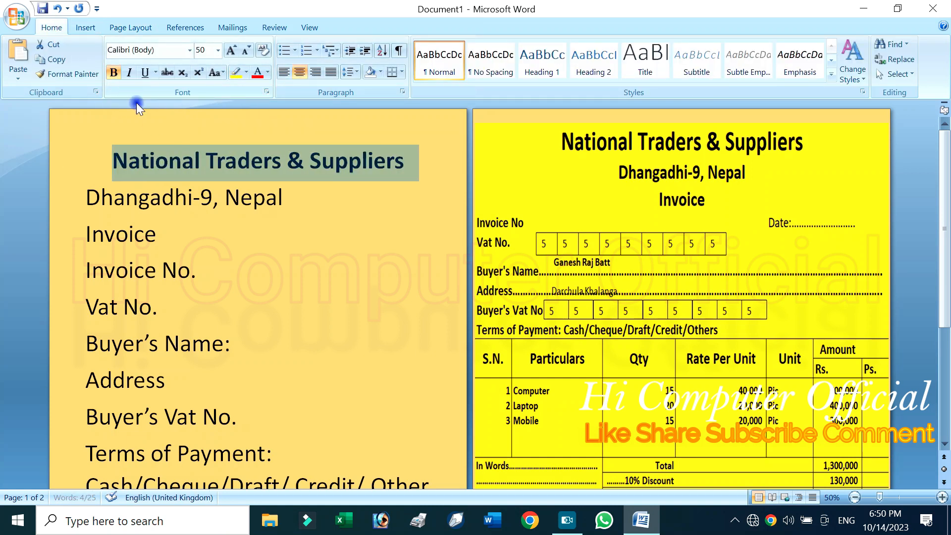
# Center the company's address line below the heading, reduce its font size and make it bold
pyautogui.click(176, 197)
pyautogui.click(63, 196)
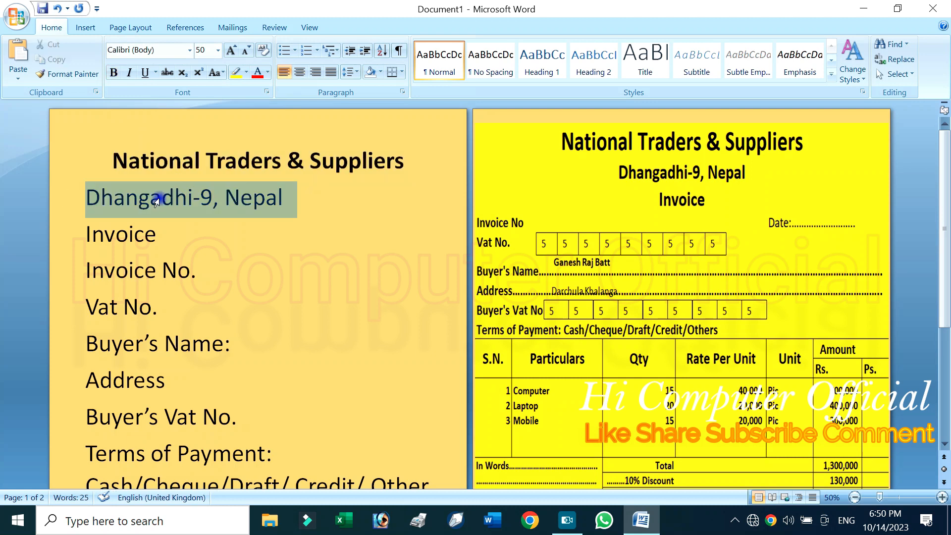
pyautogui.click(297, 73)
pyautogui.click(218, 180)
pyautogui.moveTo(165, 202); pyautogui.dragTo(416, 205)
pyautogui.click(250, 49)
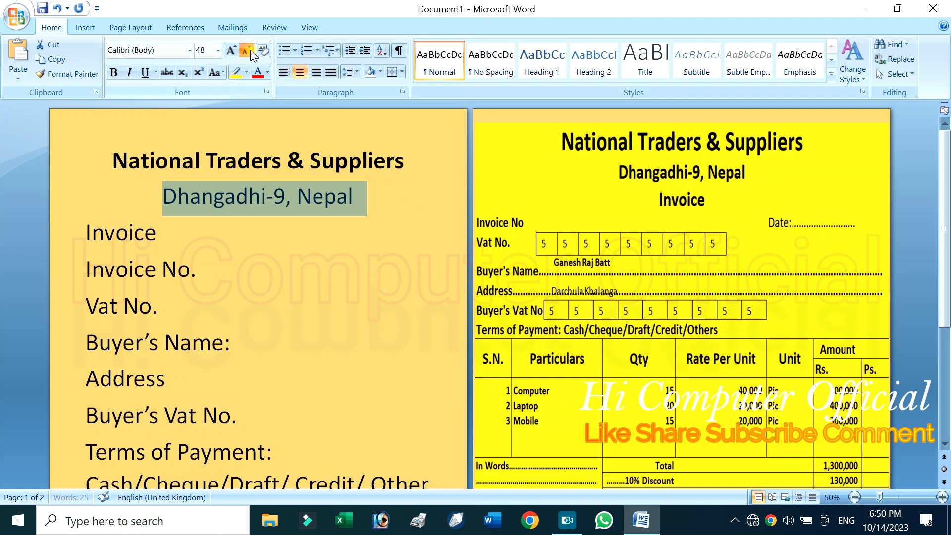
pyautogui.click(249, 49)
pyautogui.click(249, 49)
pyautogui.click(114, 73)
pyautogui.click(156, 199)
# Center the "Invoice" line, reduce its font size to 26 and make it bold
pyautogui.moveTo(76, 219); pyautogui.dragTo(220, 226)
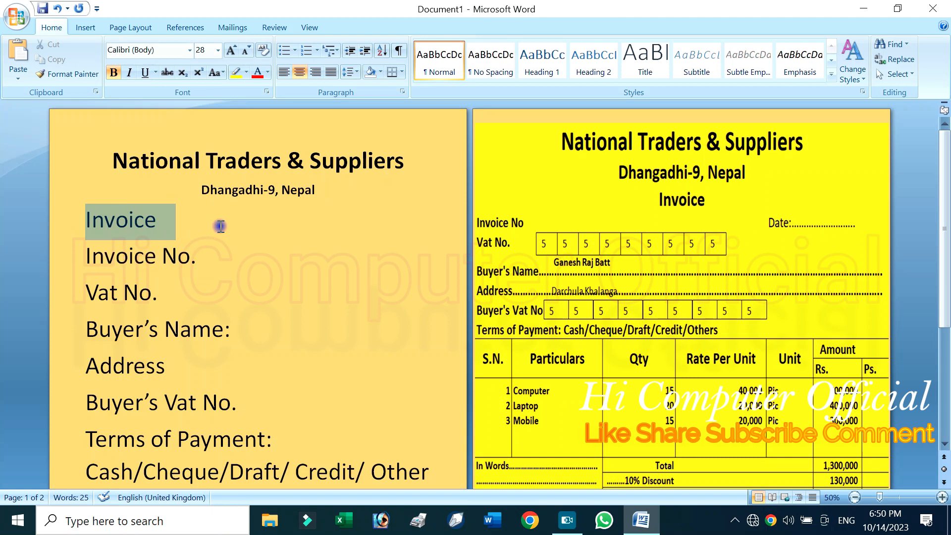
pyautogui.click(299, 72)
pyautogui.click(245, 51)
pyautogui.click(245, 51)
pyautogui.click(245, 51)
pyautogui.click(245, 51)
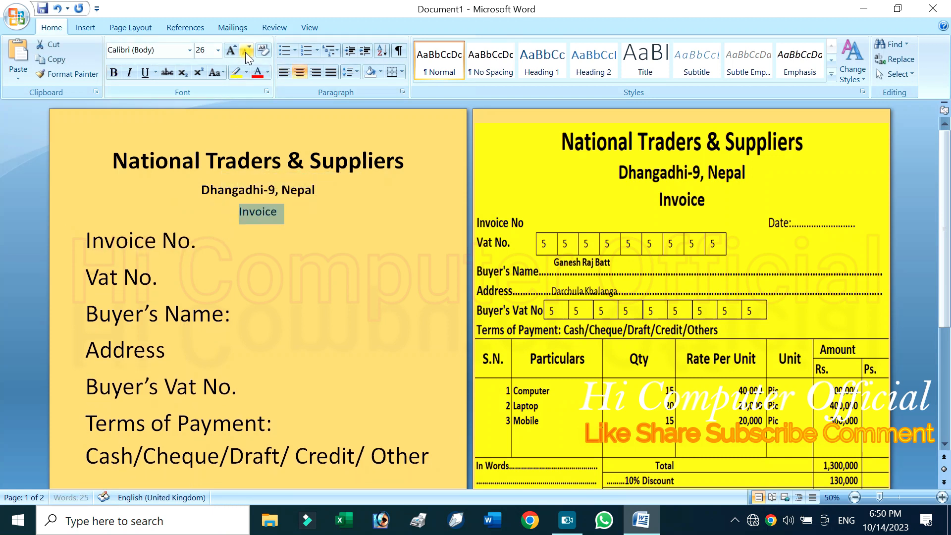
pyautogui.click(113, 73)
pyautogui.click(186, 255)
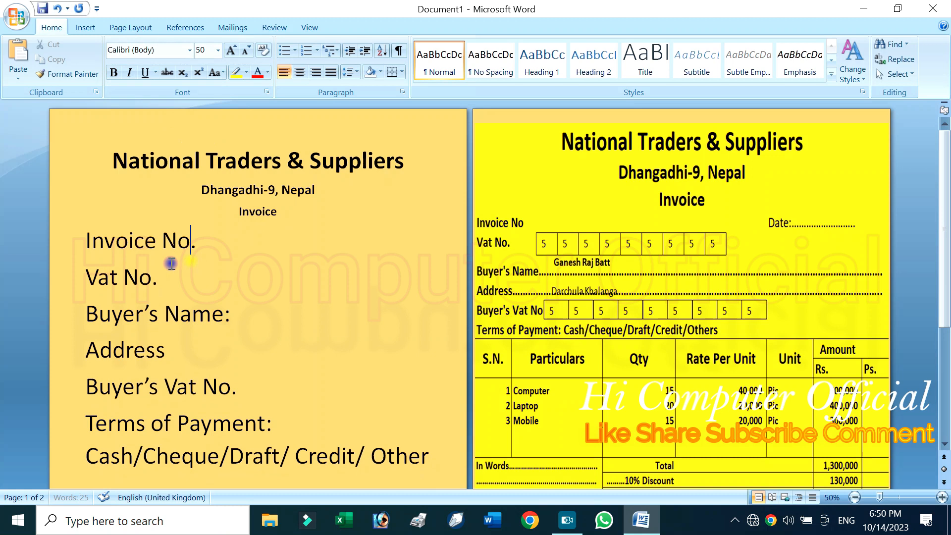
# Reduce the font size of all lines from "Invoice No." through "Terms of Payment" to 24
pyautogui.moveTo(64, 242); pyautogui.dragTo(430, 417)
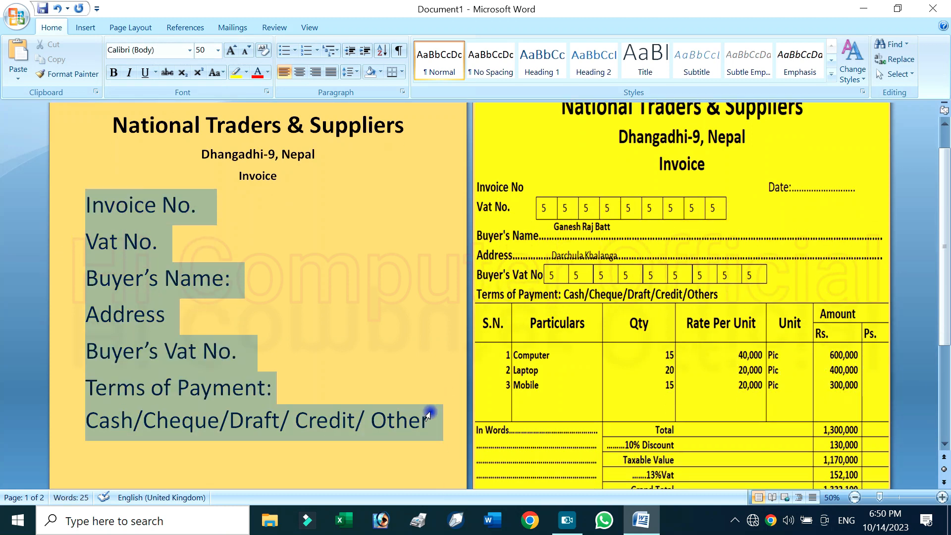
pyautogui.click(245, 49)
pyautogui.click(245, 49)
pyautogui.click(245, 49)
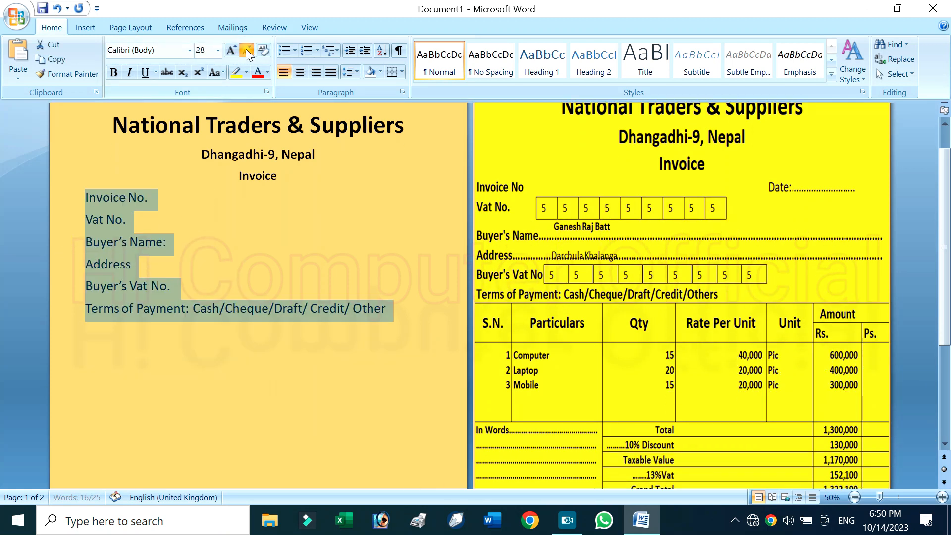
pyautogui.click(245, 50)
pyautogui.click(246, 48)
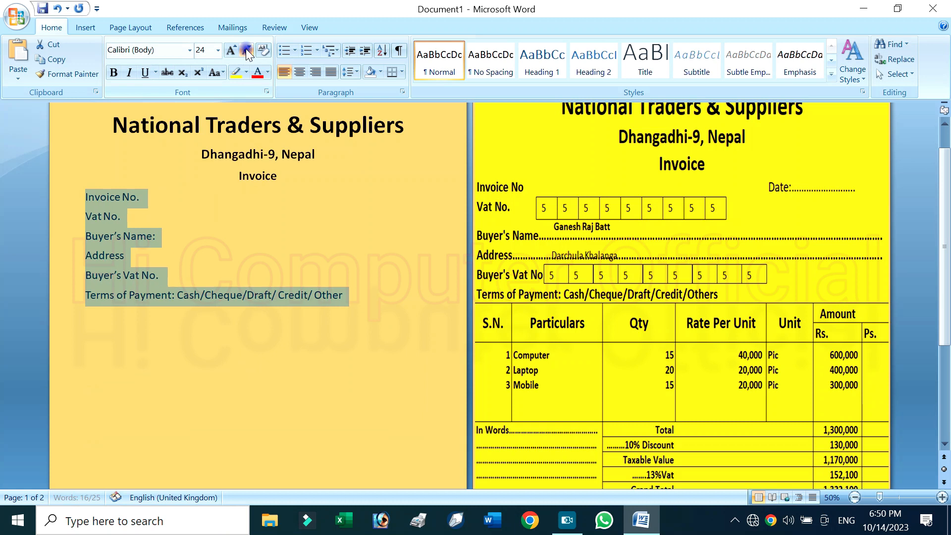
pyautogui.click(312, 267)
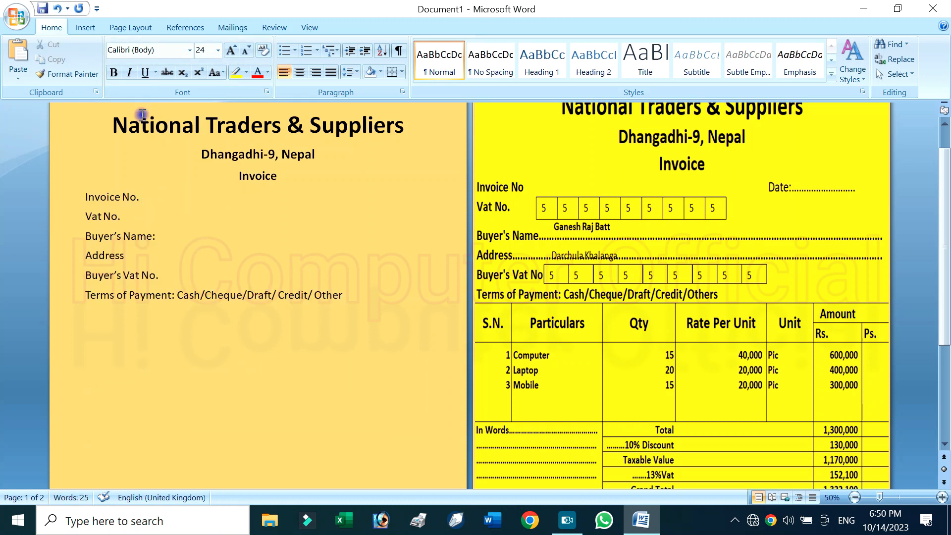
# Draw a text box about 0.94" wide and 0.61" high beside the "Vat No." label
pyautogui.click(85, 29)
pyautogui.click(194, 58)
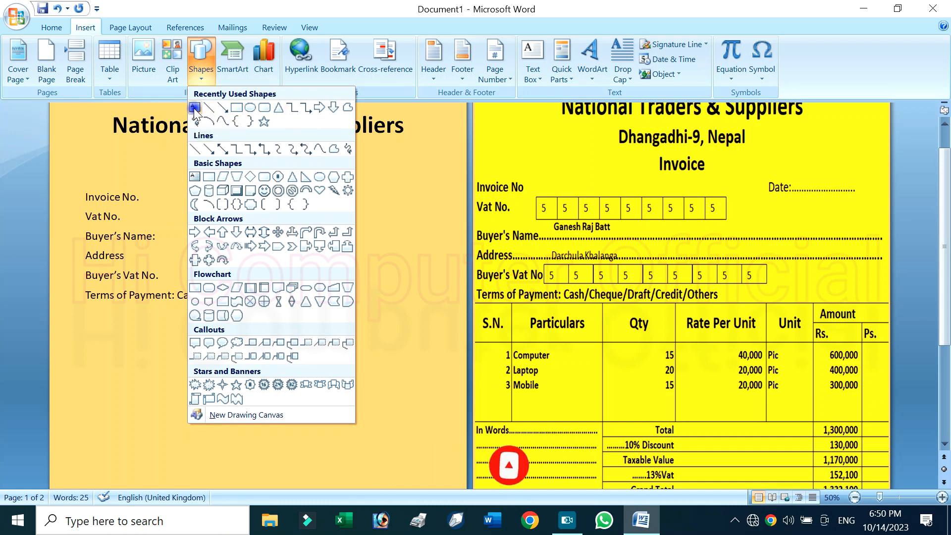
pyautogui.click(195, 108)
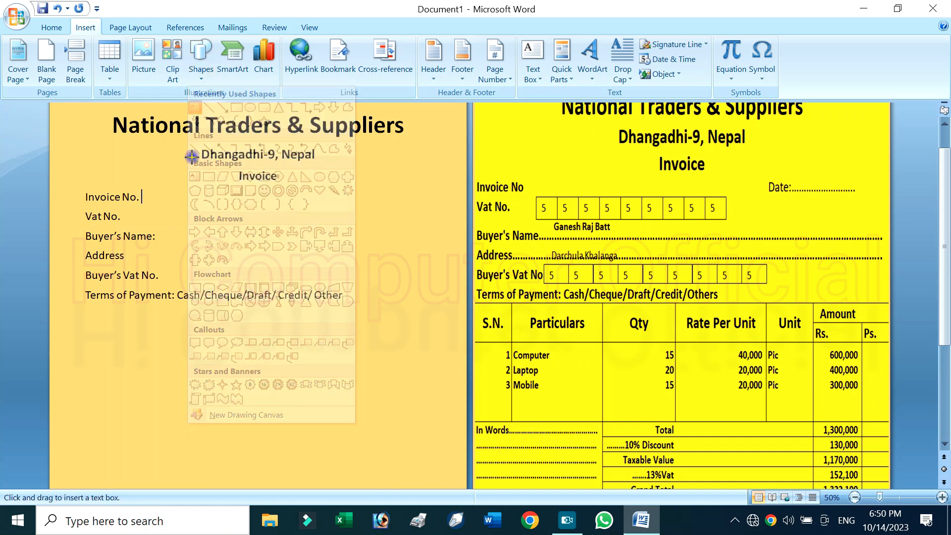
pyautogui.moveTo(144, 203); pyautogui.dragTo(162, 230)
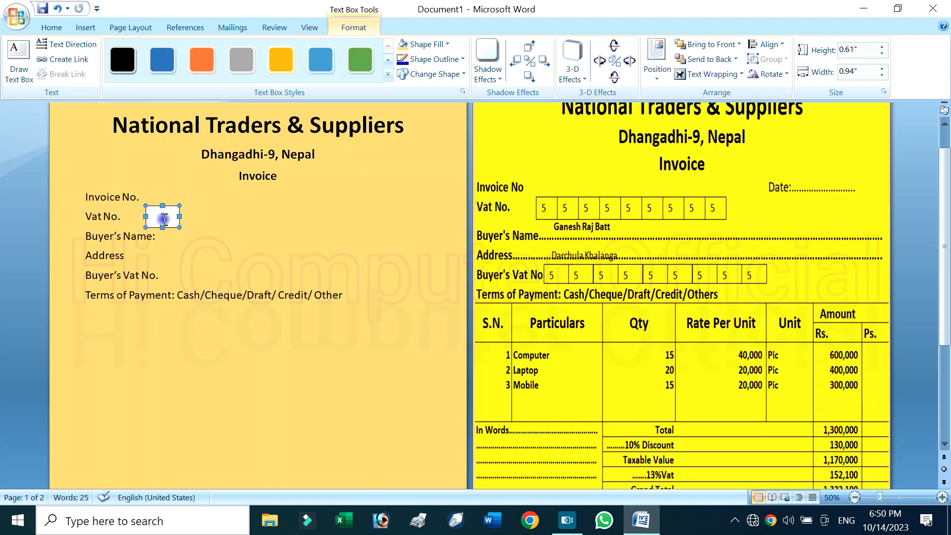
# Enter the digit 4 at font size 22 in the text box and shrink the box to about 0.51" by 0.43"
pyautogui.click(58, 27)
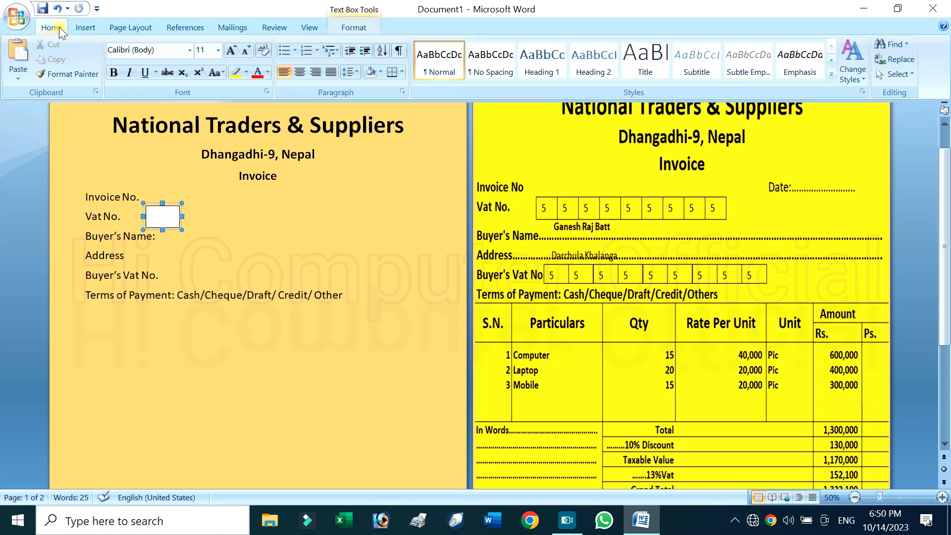
pyautogui.click(229, 49)
pyautogui.click(228, 49)
pyautogui.click(228, 50)
pyautogui.click(228, 50)
pyautogui.click(229, 49)
pyautogui.click(229, 50)
pyautogui.write('4')
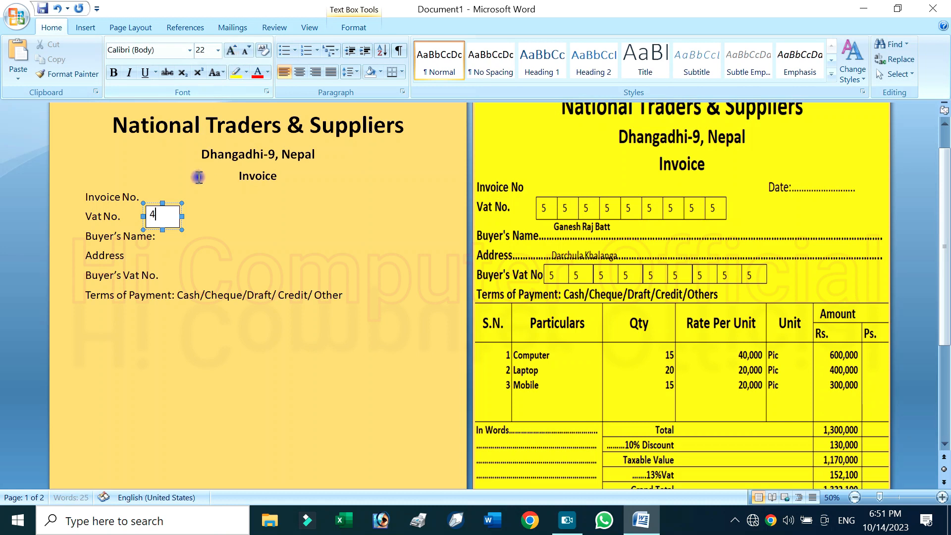
pyautogui.moveTo(179, 218); pyautogui.dragTo(164, 216)
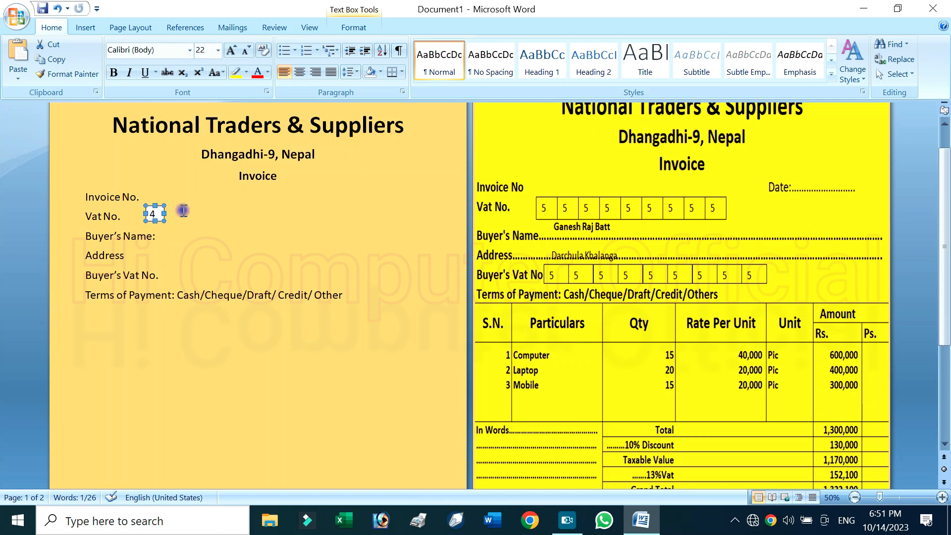
# Remove the fill of the text box beside "Vat No." and give it a black outline
pyautogui.click(365, 26)
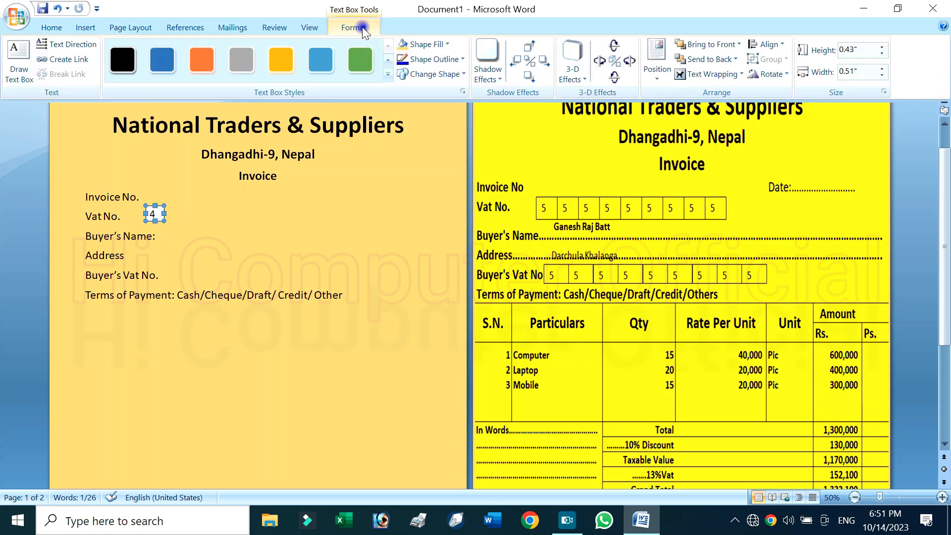
pyautogui.click(426, 44)
pyautogui.click(427, 162)
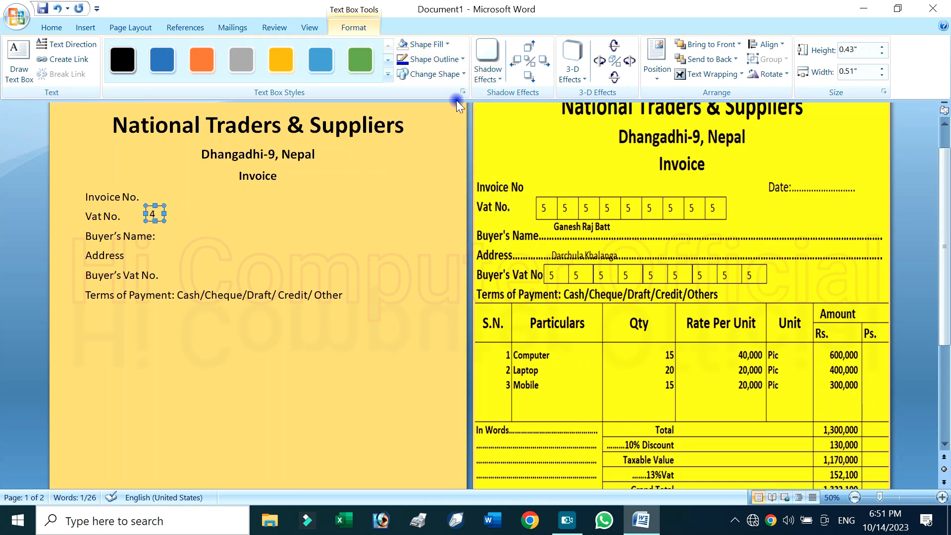
pyautogui.click(453, 63)
pyautogui.click(414, 87)
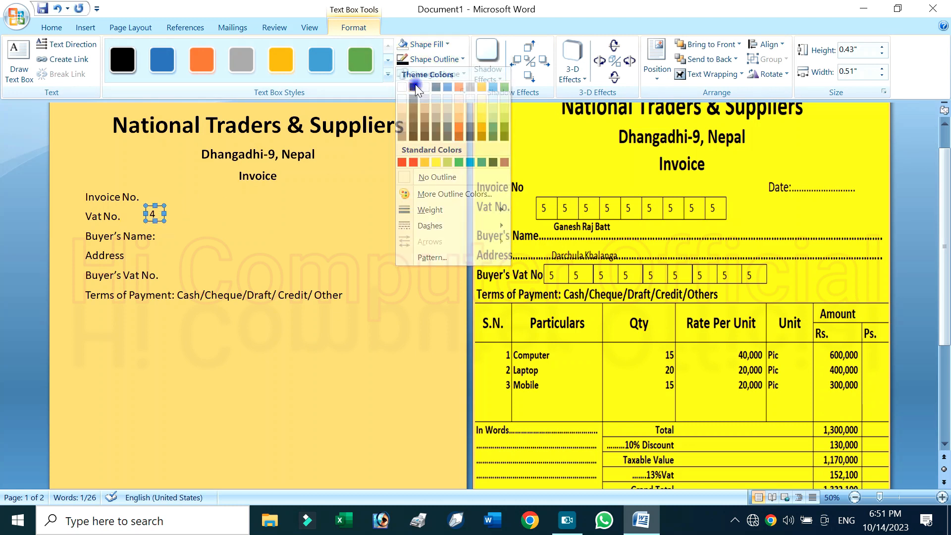
pyautogui.click(203, 216)
# Duplicate the digit box beside the "Vat No." label
pyautogui.click(157, 213)
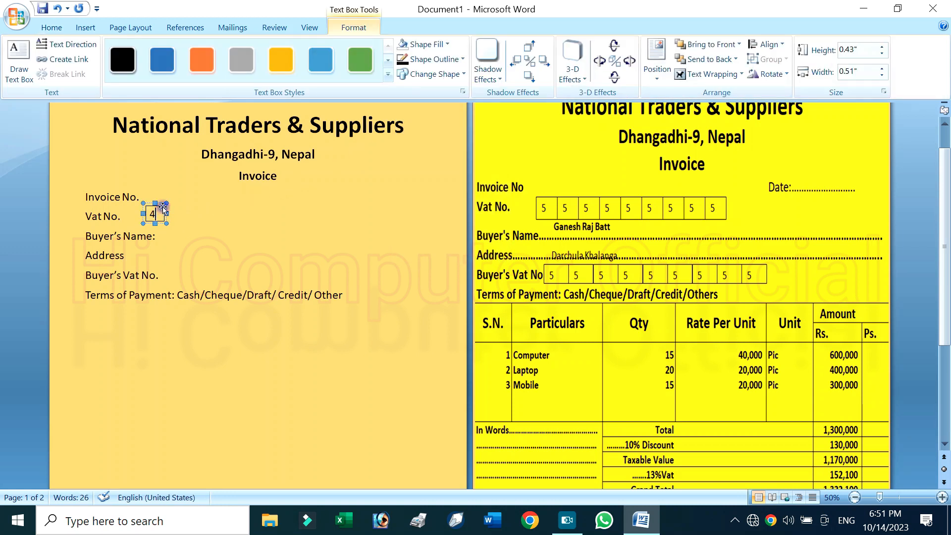
pyautogui.click(163, 204)
pyautogui.scroll(5, 154, 213)
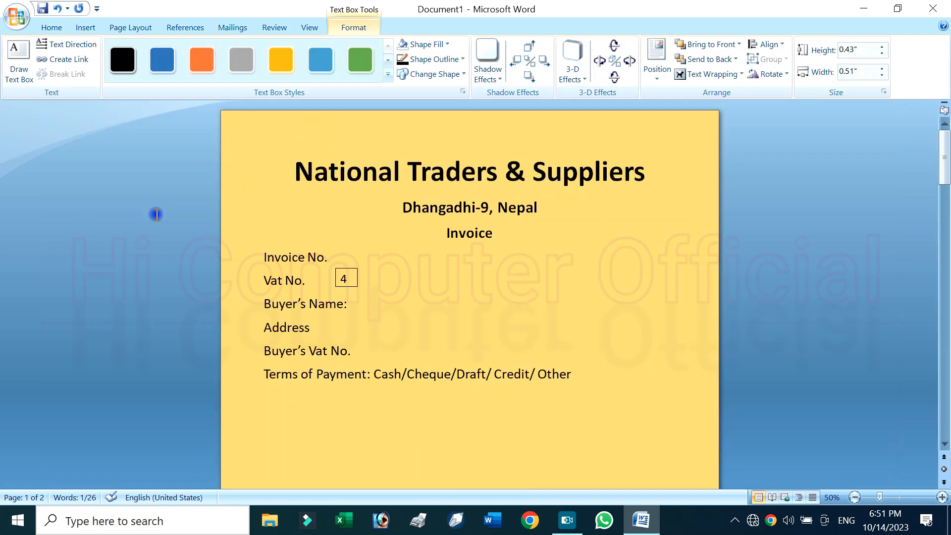
pyautogui.scroll(2, 218, 188)
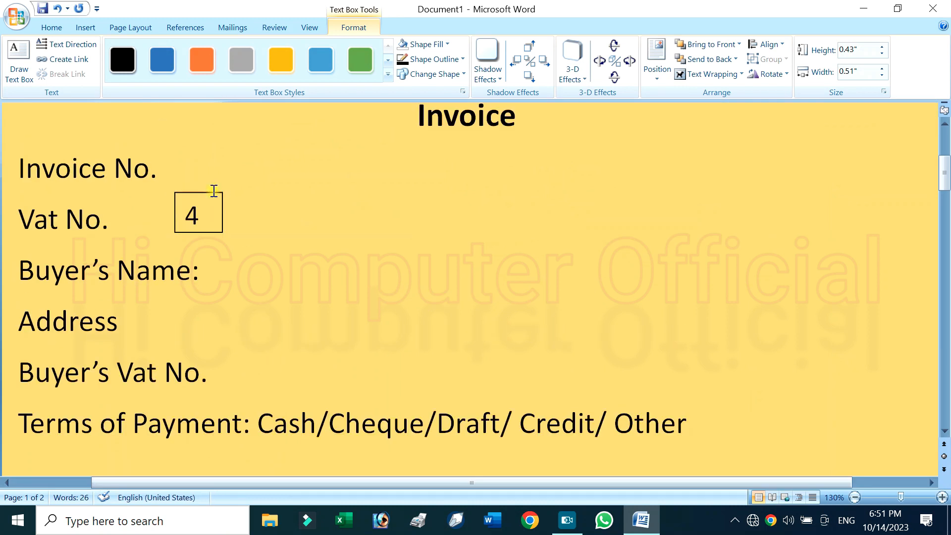
pyautogui.click(205, 213)
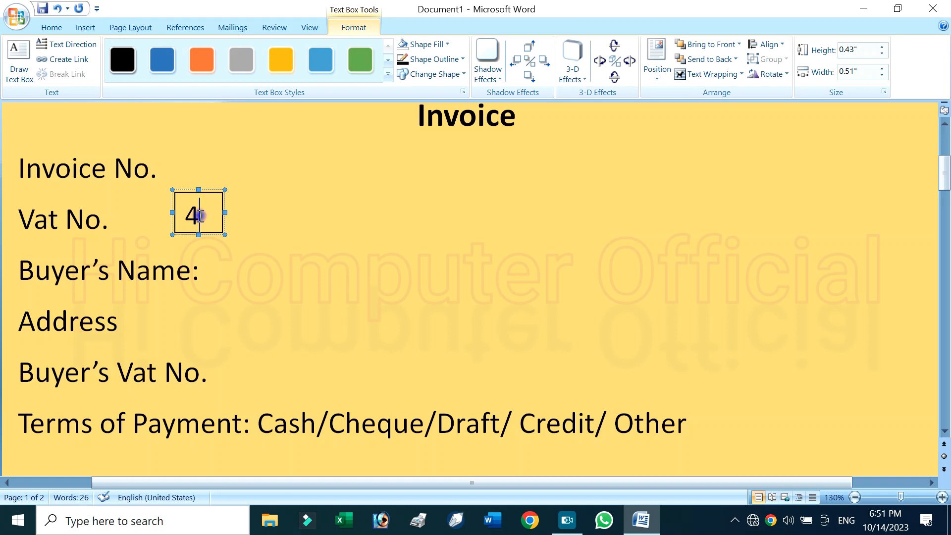
pyautogui.click(213, 192)
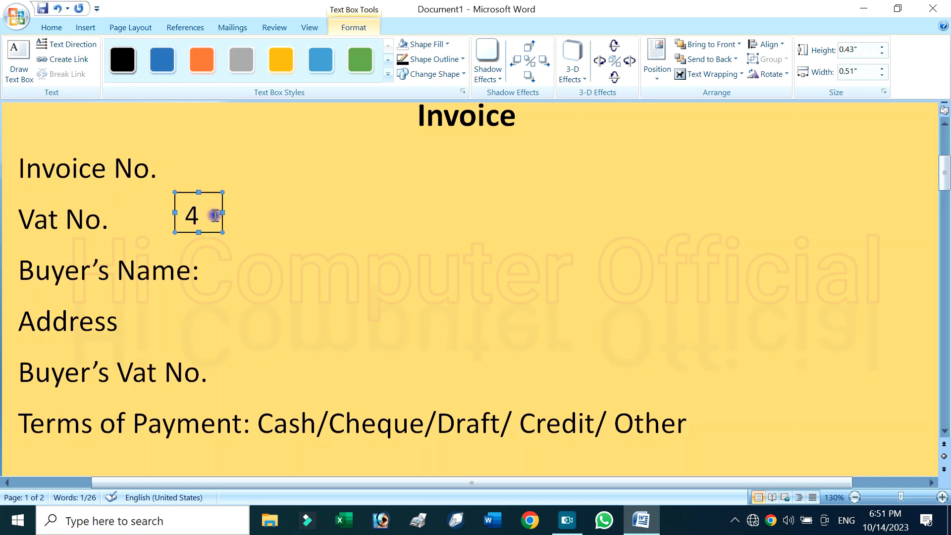
pyautogui.hotkey('ctrl', 'v')
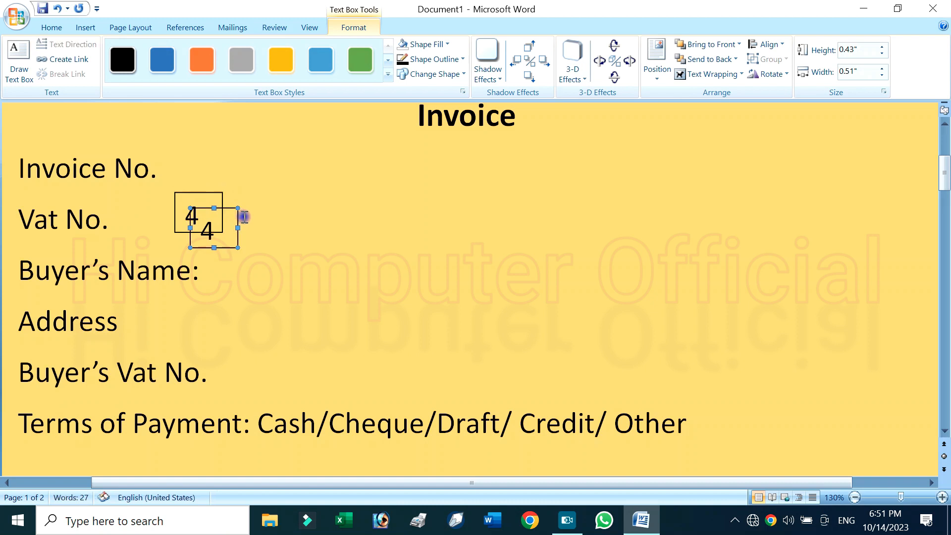
# Move the copied digit box flush against the first box's right edge, level with it in one row
pyautogui.press('Right')
pyautogui.press('Right')
pyautogui.press('Right')
pyautogui.press('Right')
pyautogui.press('Right')
pyautogui.press('Right')
pyautogui.press('Right')
pyautogui.press('Right')
pyautogui.press('Right')
pyautogui.press('Right')
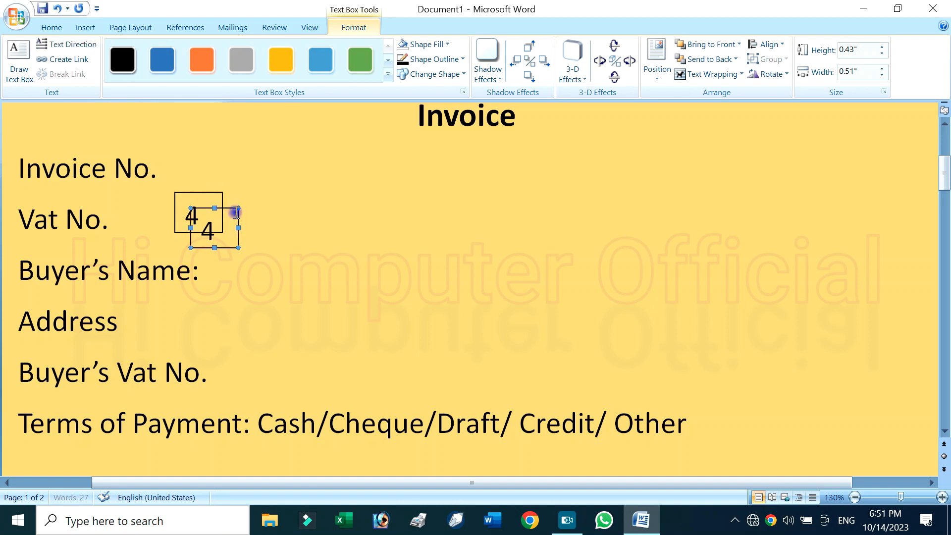
pyautogui.press('Right')
pyautogui.press('Right')
pyautogui.press('Right')
pyautogui.press('Right')
pyautogui.press('Right')
pyautogui.press('Right')
pyautogui.press('Right')
pyautogui.press('Right')
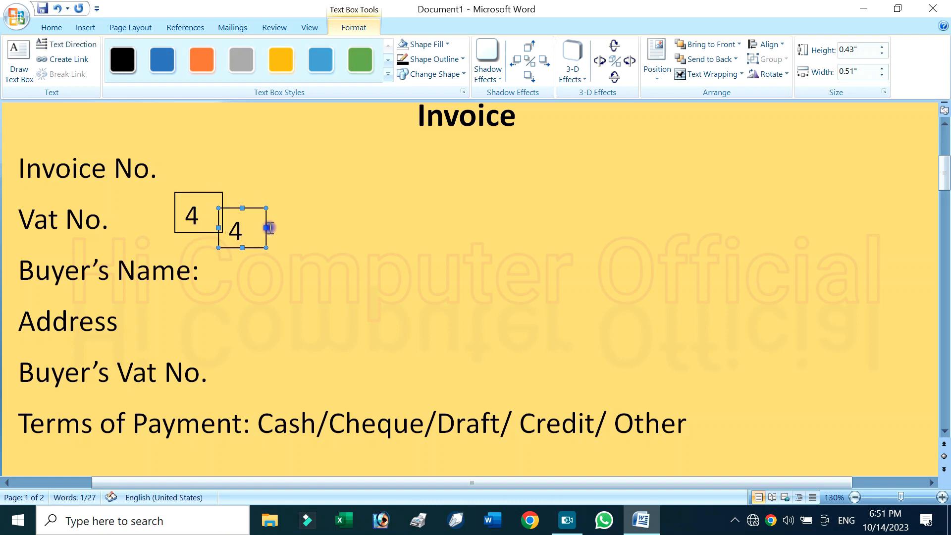
pyautogui.press('Up')
pyautogui.press('Up')
pyautogui.press('Up')
pyautogui.press('Up')
pyautogui.press('Left')
pyautogui.press('Left')
pyautogui.press('Up')
pyautogui.press('Up')
pyautogui.press('Up')
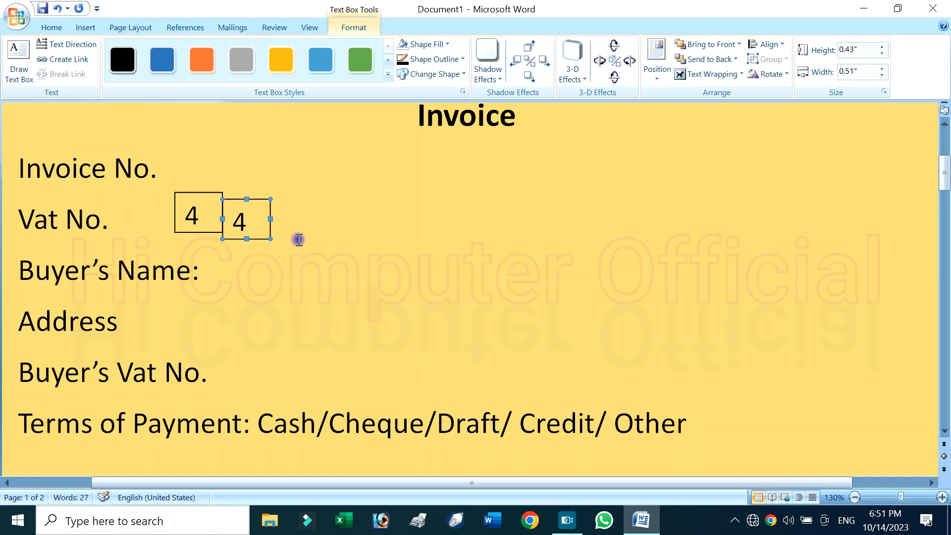
pyautogui.press('Up')
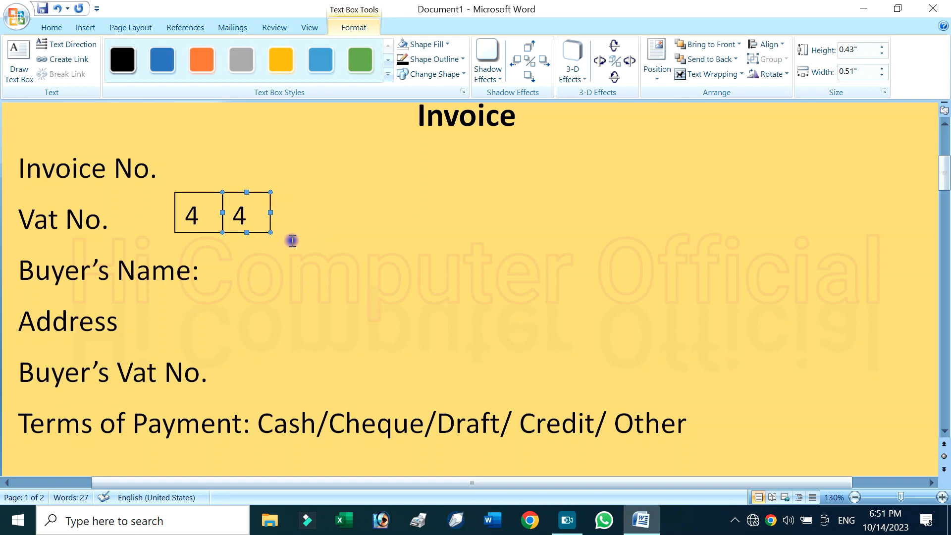
# Duplicate the second digit box repeatedly to extend the "Vat No." row to eleven adjoining boxes
pyautogui.hotkey('ctrl', 'd')
pyautogui.hotkey('ctrl', 'd')
pyautogui.hotkey('ctrl', 'd')
pyautogui.hotkey('ctrl', 'd')
pyautogui.hotkey('ctrl', 'd')
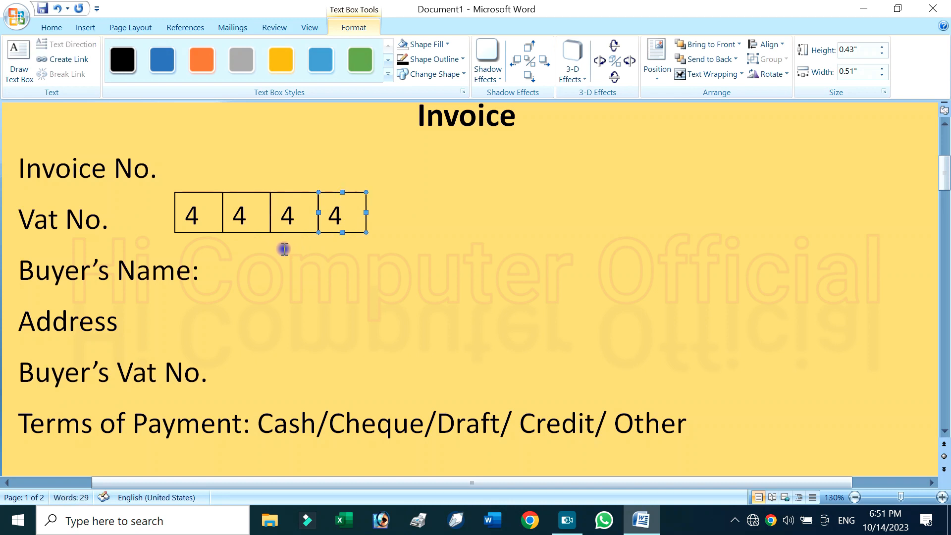
pyautogui.hotkey('ctrl', 'd')
pyautogui.hotkey('ctrl', 'd')
pyautogui.hotkey('ctrl', 'd')
pyautogui.hotkey('ctrl', 'd')
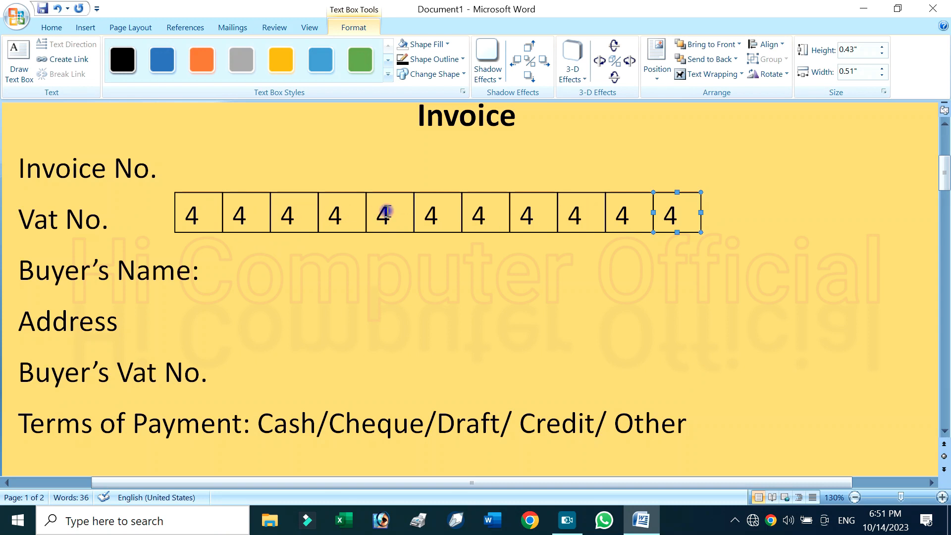
# Delete the last two digit boxes at the right end of the "Vat No." row
pyautogui.moveTo(559, 219); pyautogui.dragTo(597, 224)
pyautogui.click(632, 228)
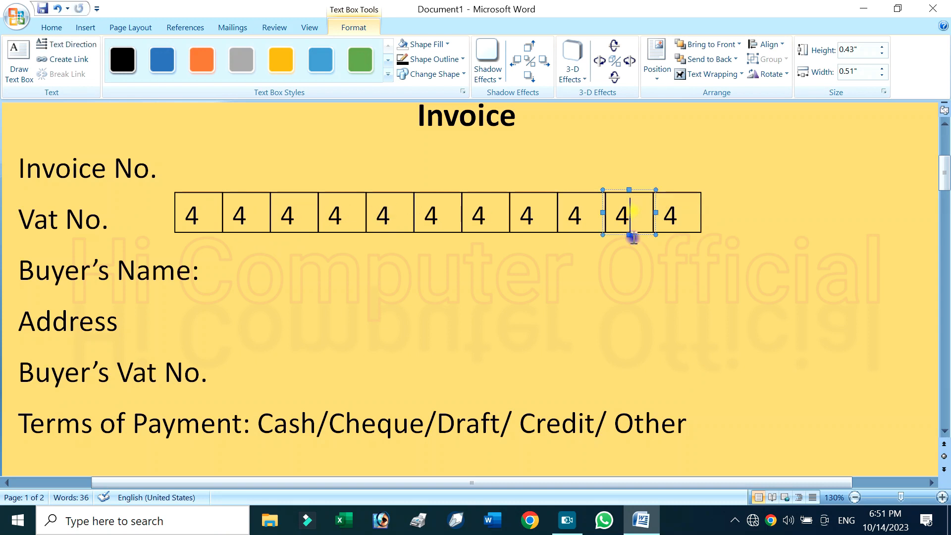
pyautogui.click(644, 233)
pyautogui.press('Delete')
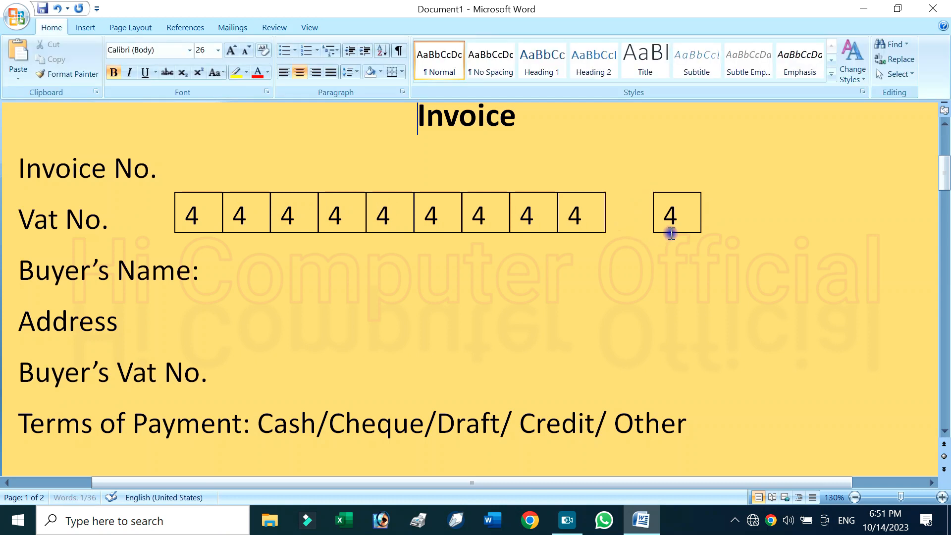
pyautogui.click(674, 233)
pyautogui.click(662, 235)
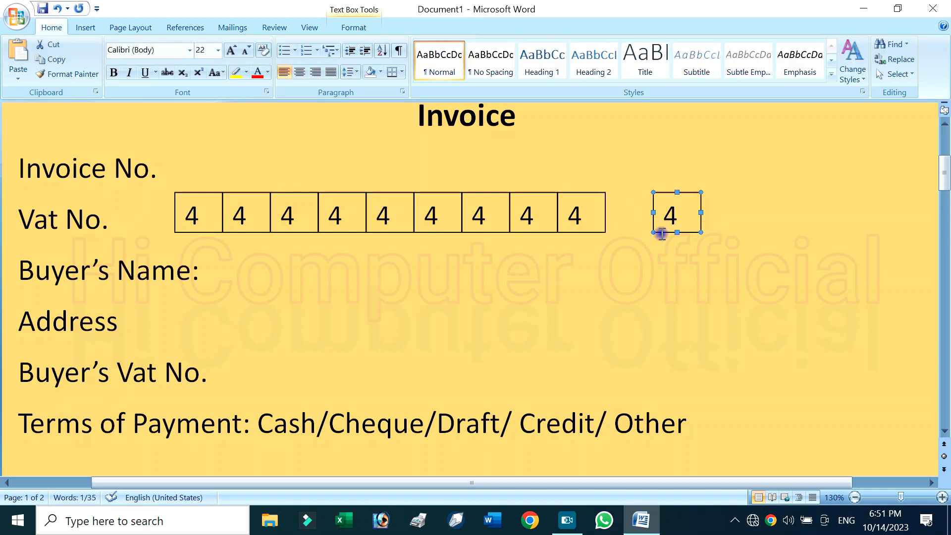
pyautogui.press('Delete')
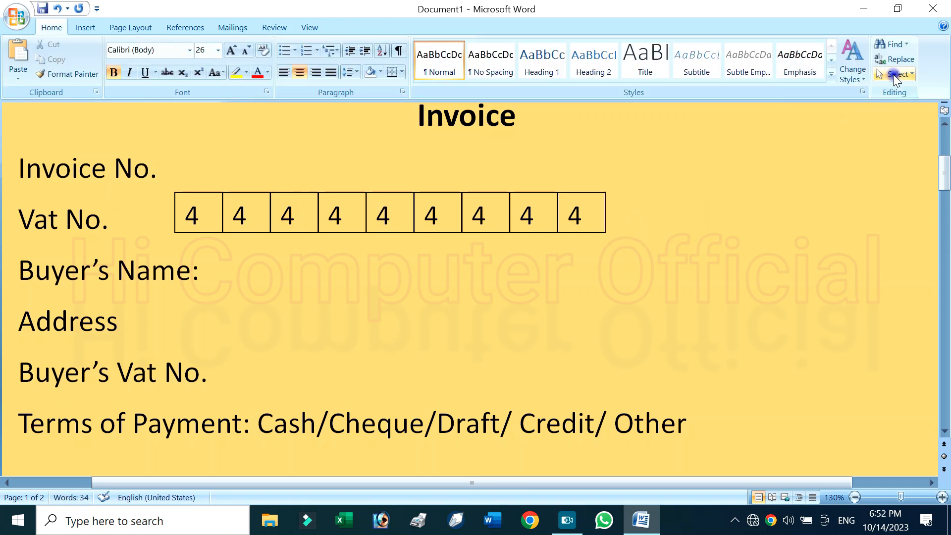
# Select all nine digit boxes in the "Vat No." row and align them by their middles
pyautogui.click(893, 75)
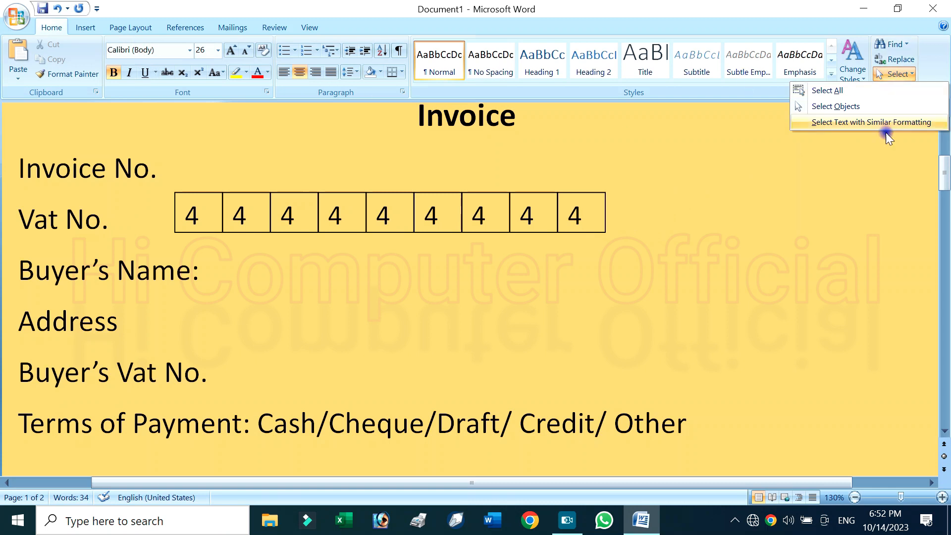
pyautogui.click(835, 106)
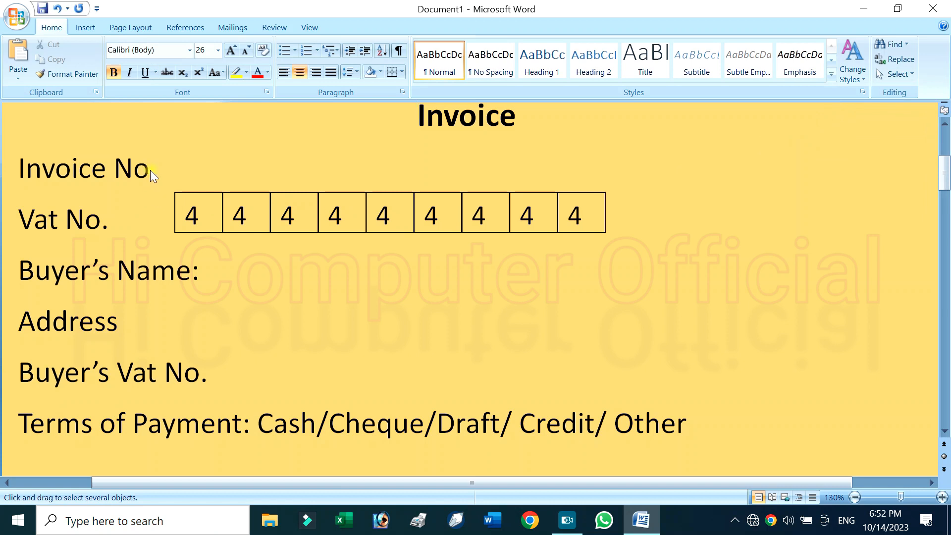
pyautogui.moveTo(150, 172); pyautogui.dragTo(628, 255)
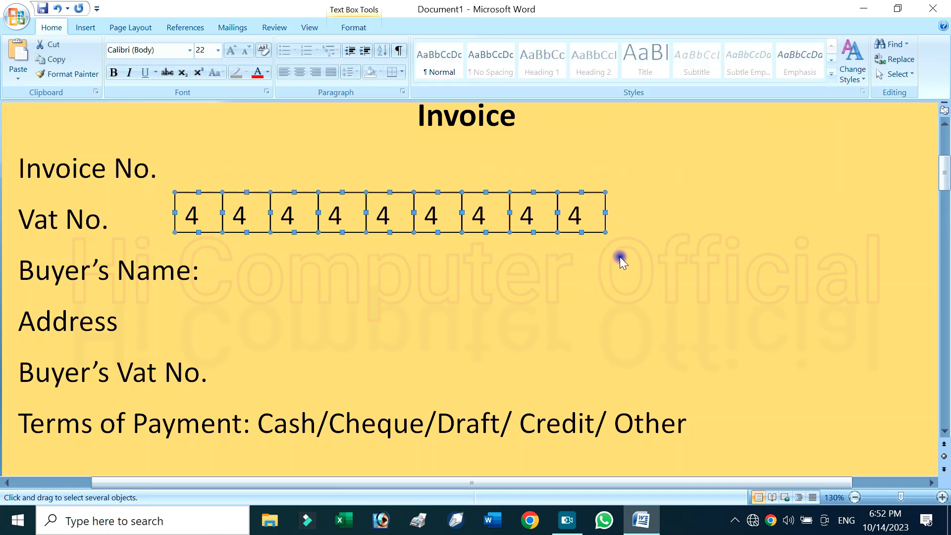
pyautogui.click(349, 26)
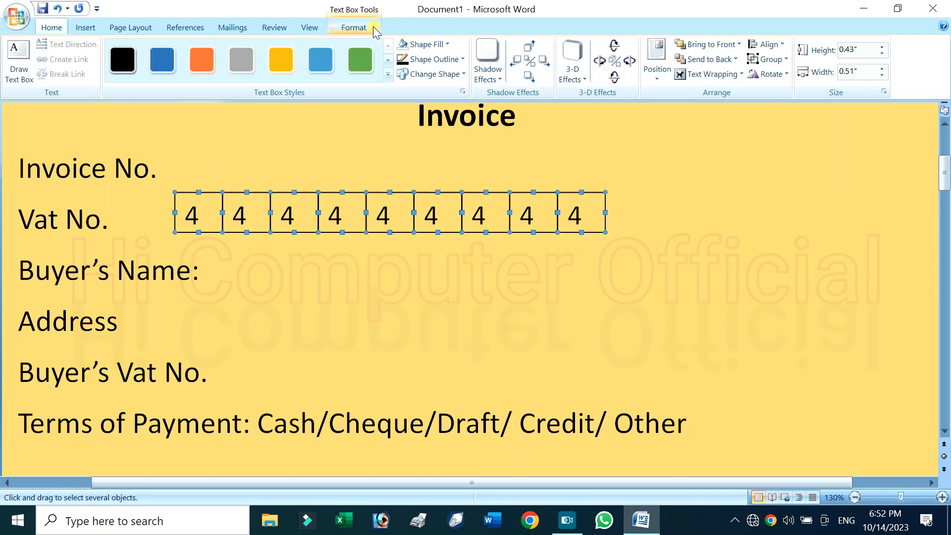
pyautogui.click(767, 46)
pyautogui.click(778, 113)
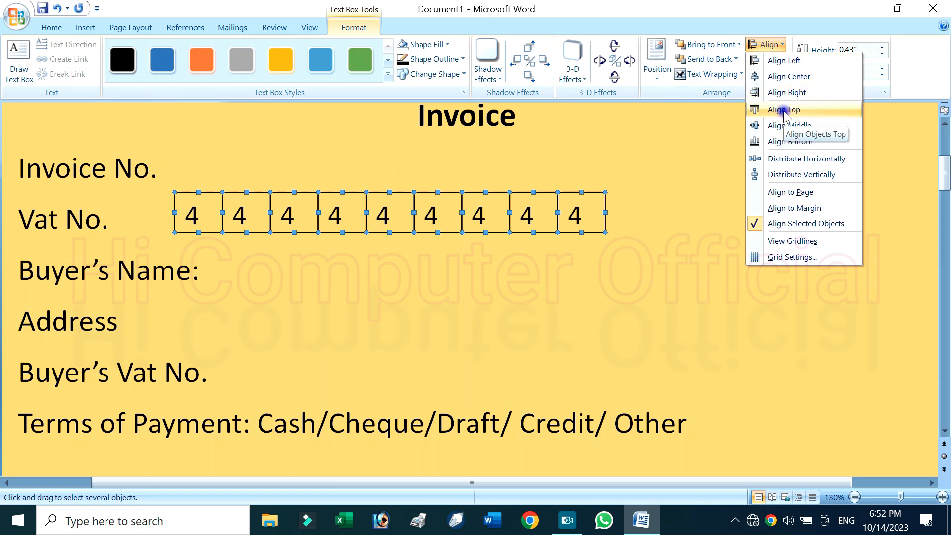
pyautogui.click(787, 127)
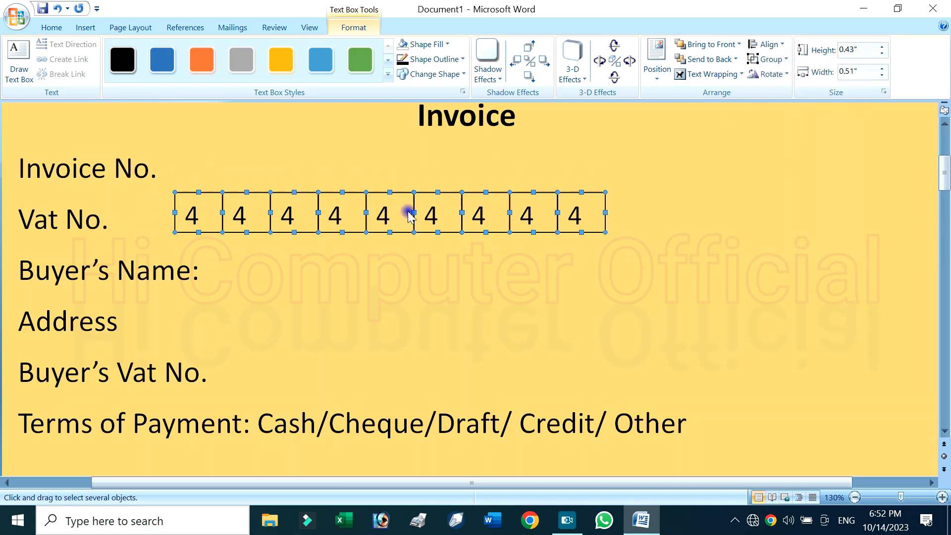
# Group the nine digit boxes of the "Vat No." row into one object
pyautogui.click(777, 62)
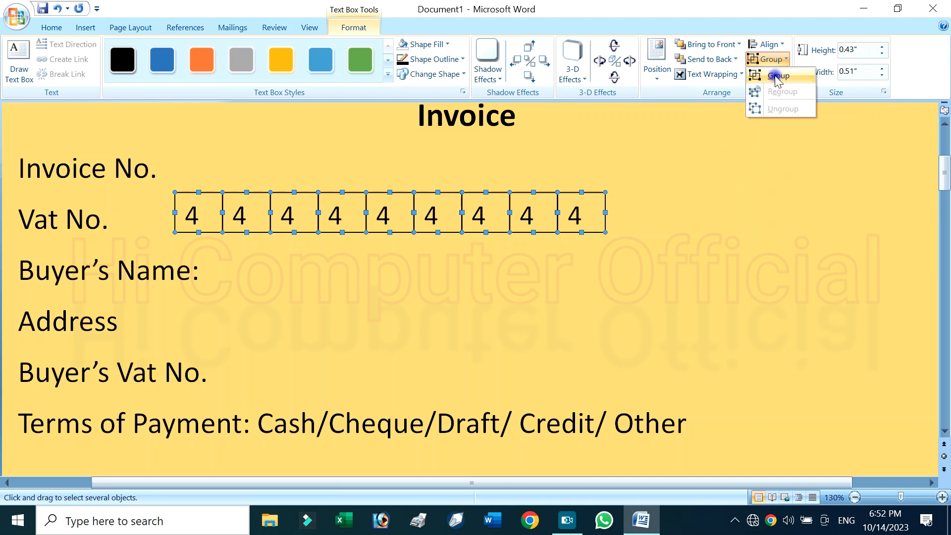
pyautogui.click(779, 74)
pyautogui.click(561, 189)
pyautogui.click(550, 195)
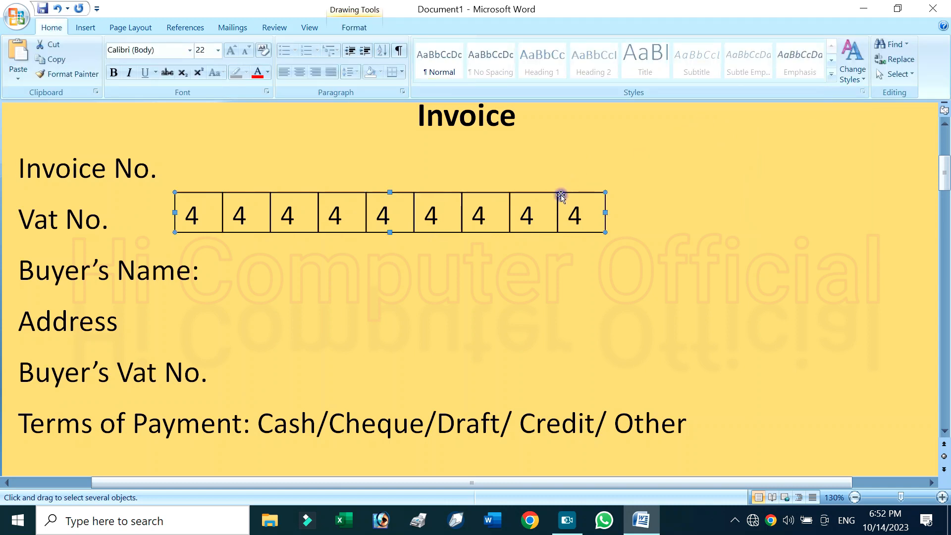
# Move the grouped digit boxes slightly left and down, closer to the "Vat No." label and level with it
pyautogui.click(554, 195)
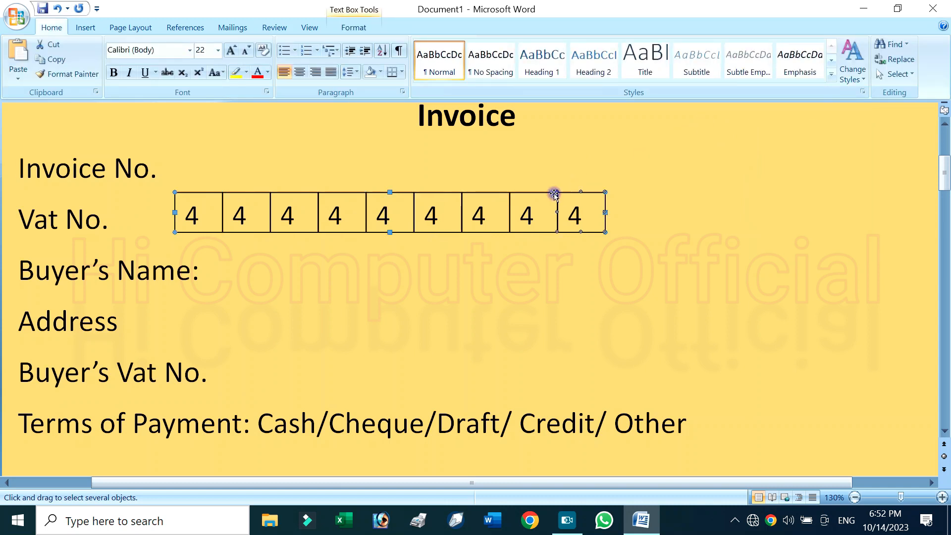
pyautogui.click(538, 195)
pyautogui.click(500, 195)
pyautogui.click(472, 196)
pyautogui.moveTo(473, 196); pyautogui.dragTo(419, 197)
pyautogui.click(542, 248)
# Add dotted fill-in lines of similar length after "Buyer's Name:" and "Address", with a colon after "Address"
pyautogui.click(234, 276)
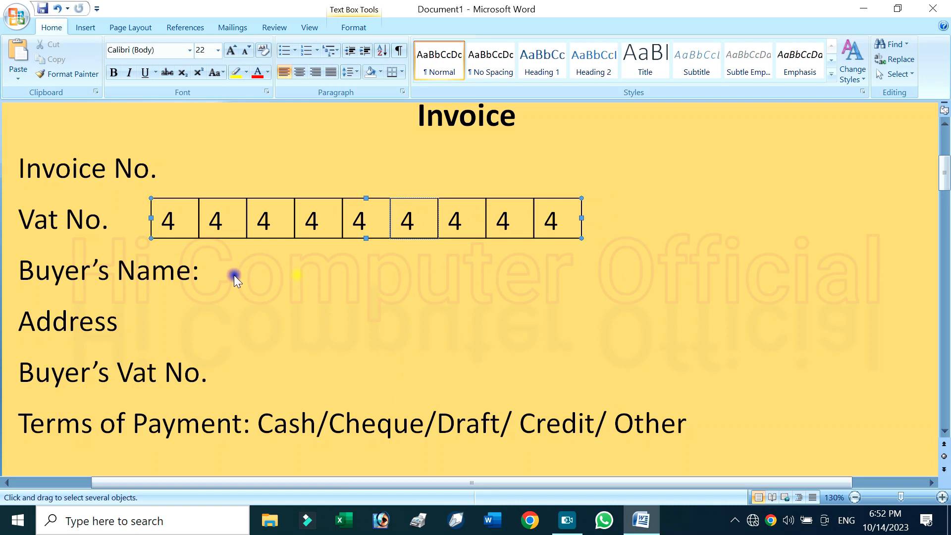
pyautogui.doubleClick(194, 278)
pyautogui.click(204, 271)
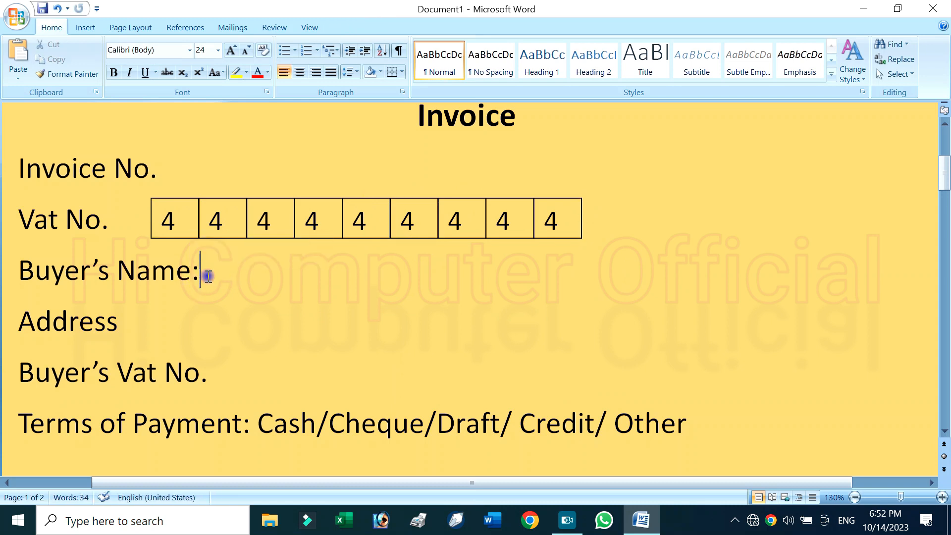
pyautogui.write('==')
pyautogui.press('BackSpace')
pyautogui.press('BackSpace')
pyautogui.press('BackSpace')
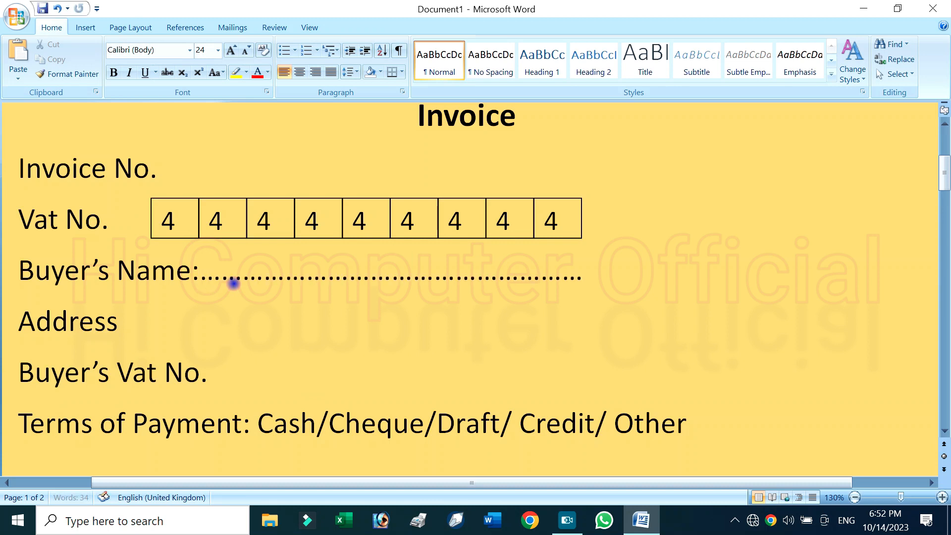
pyautogui.click(187, 305)
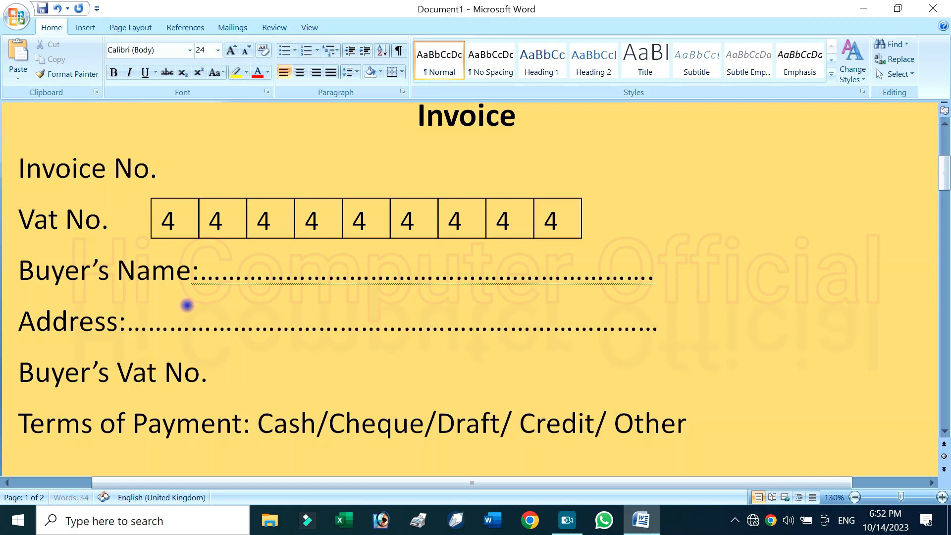
# Duplicate the grouped "Vat No." digit boxes and place the copy directly beside the "Buyer's Vat No." label
pyautogui.click(200, 372)
pyautogui.click(85, 27)
pyautogui.click(214, 237)
pyautogui.click(250, 196)
pyautogui.click(249, 200)
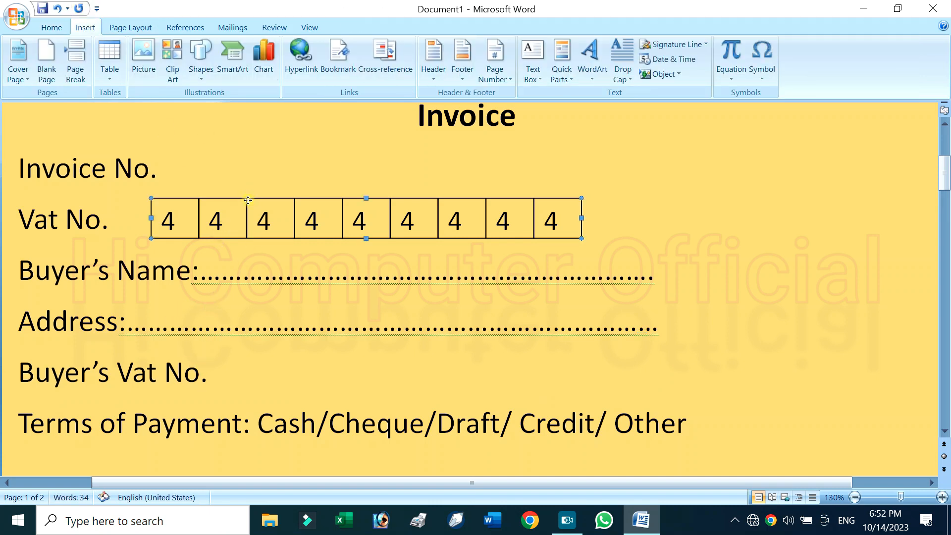
pyautogui.hotkey('ctrl', 'd')
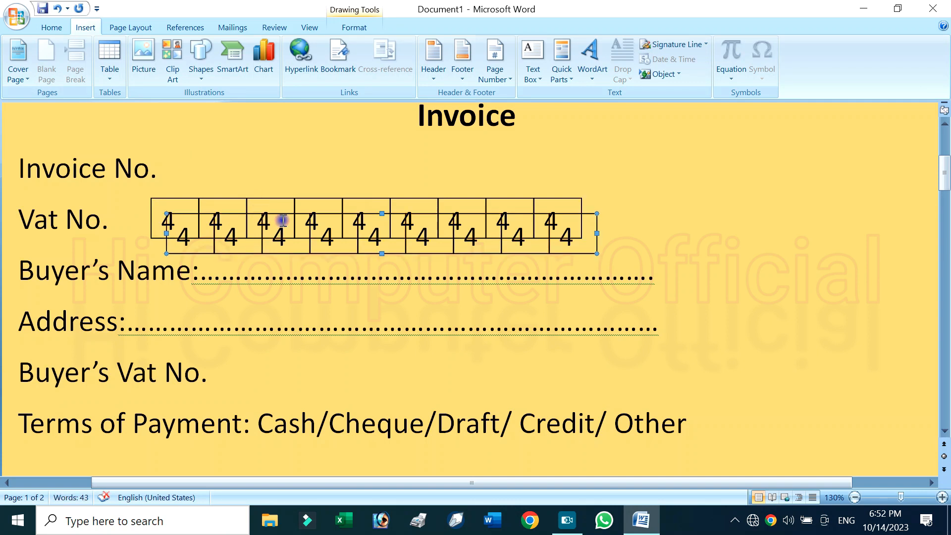
pyautogui.moveTo(588, 227); pyautogui.dragTo(637, 355)
pyautogui.scroll(-3, 525, 344)
pyautogui.click(472, 321)
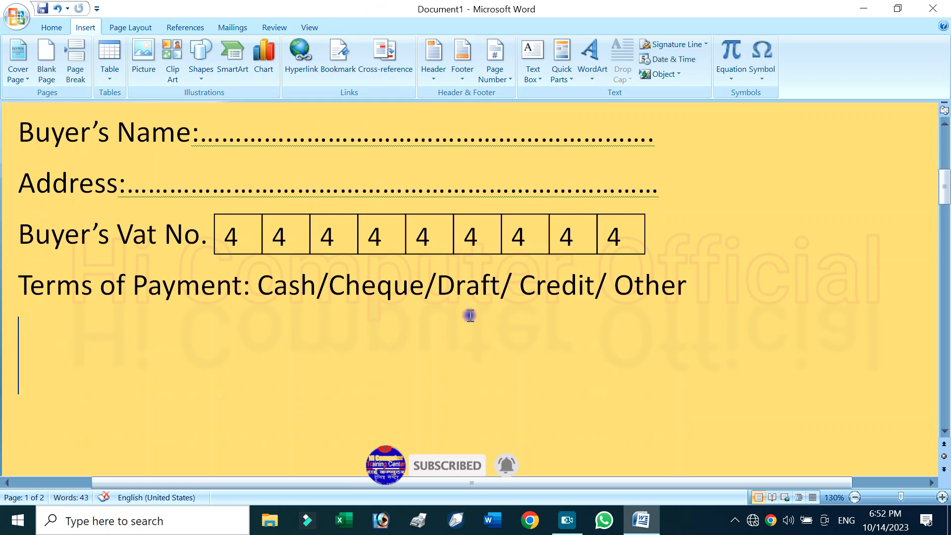
# Make all text from the "Invoice" heading through the "Terms of Payment" line bold
pyautogui.keyDown('ctrl'); pyautogui.scroll(-6, 568, 354); pyautogui.keyUp('ctrl')
pyautogui.keyDown('ctrl'); pyautogui.scroll(-2, 514, 344); pyautogui.keyUp('ctrl')
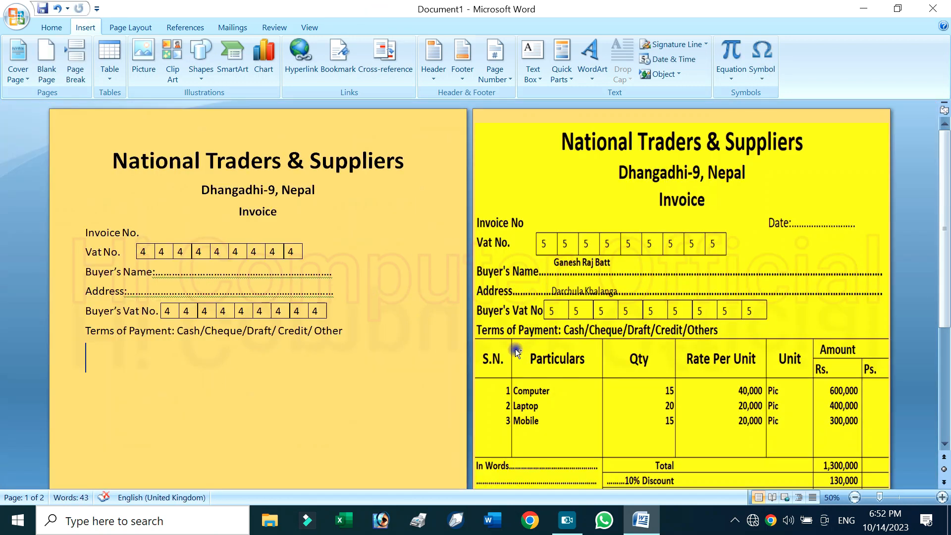
pyautogui.scroll(-2, 635, 337)
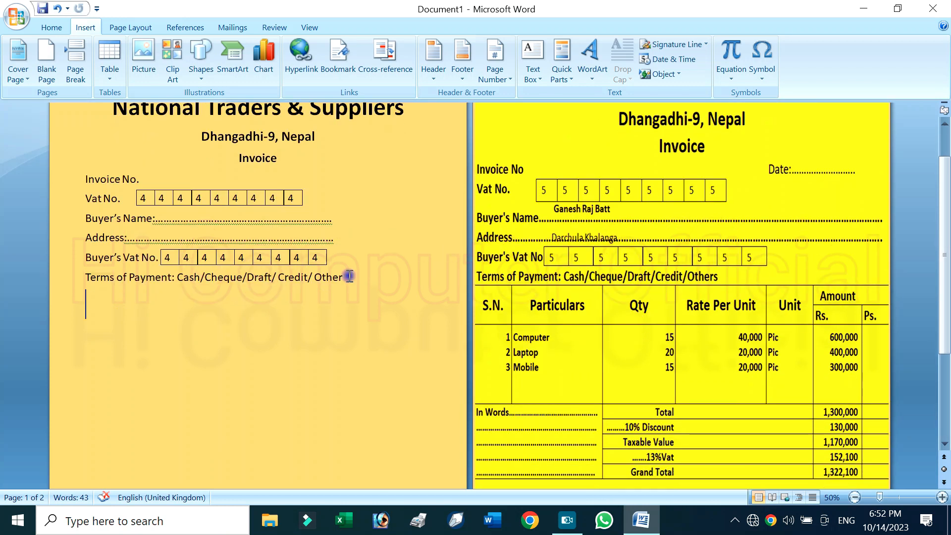
pyautogui.moveTo(353, 276); pyautogui.dragTo(82, 158)
pyautogui.click(51, 28)
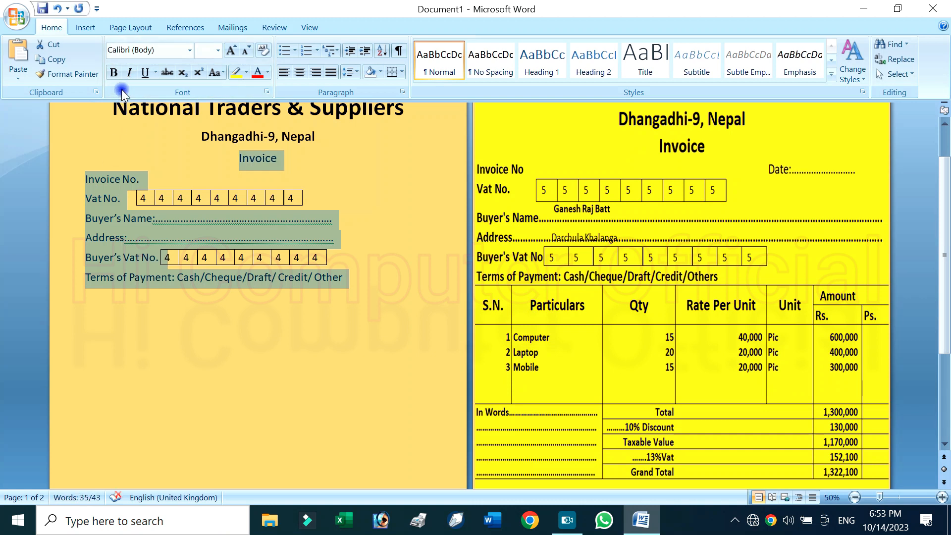
pyautogui.click(114, 73)
pyautogui.click(176, 295)
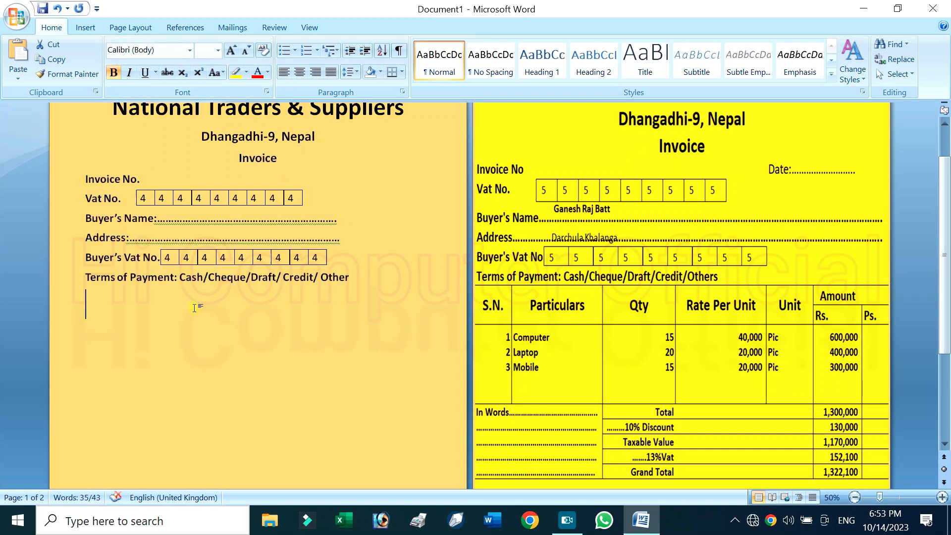
# Insert a table with 7 columns and 8 rows below the "Terms of Payment" line
pyautogui.scroll(-1, 688, 351)
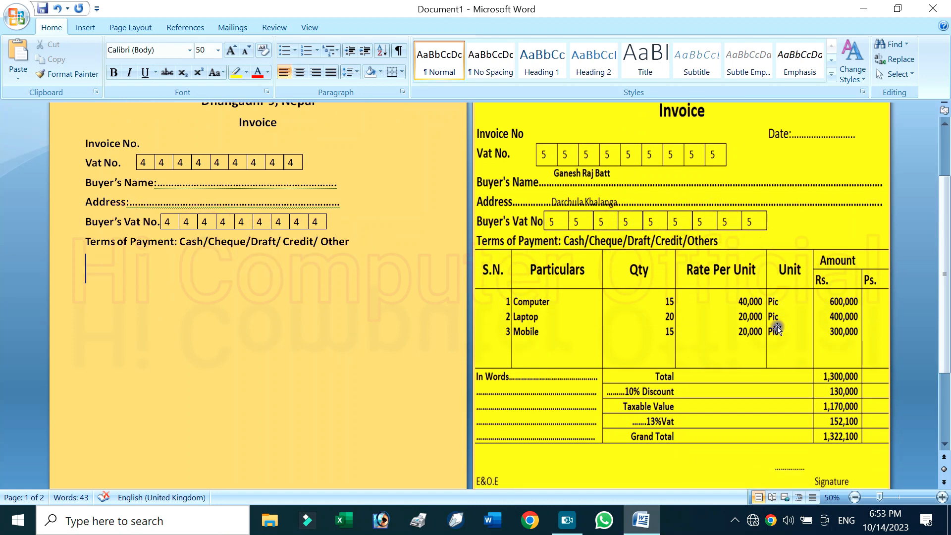
pyautogui.click(86, 25)
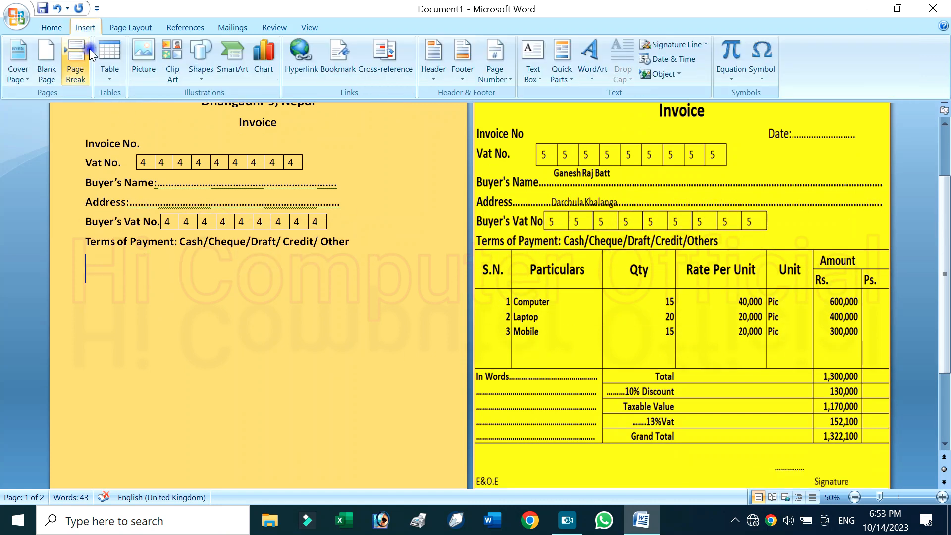
pyautogui.click(106, 75)
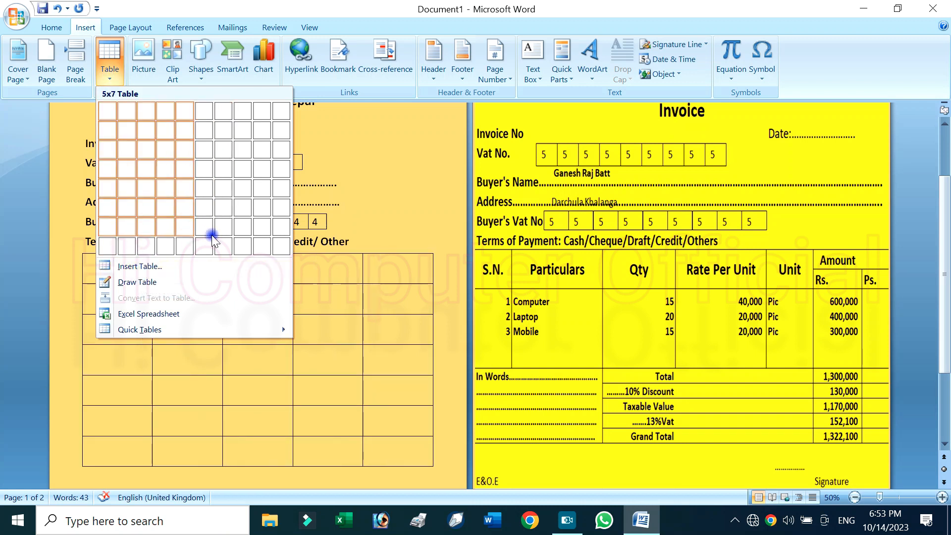
pyautogui.click(157, 268)
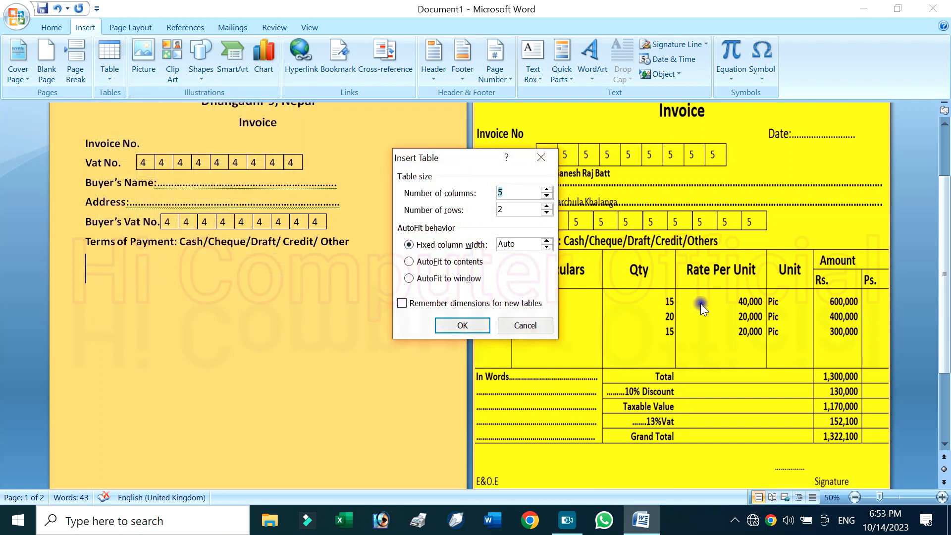
pyautogui.moveTo(446, 157); pyautogui.dragTo(366, 232)
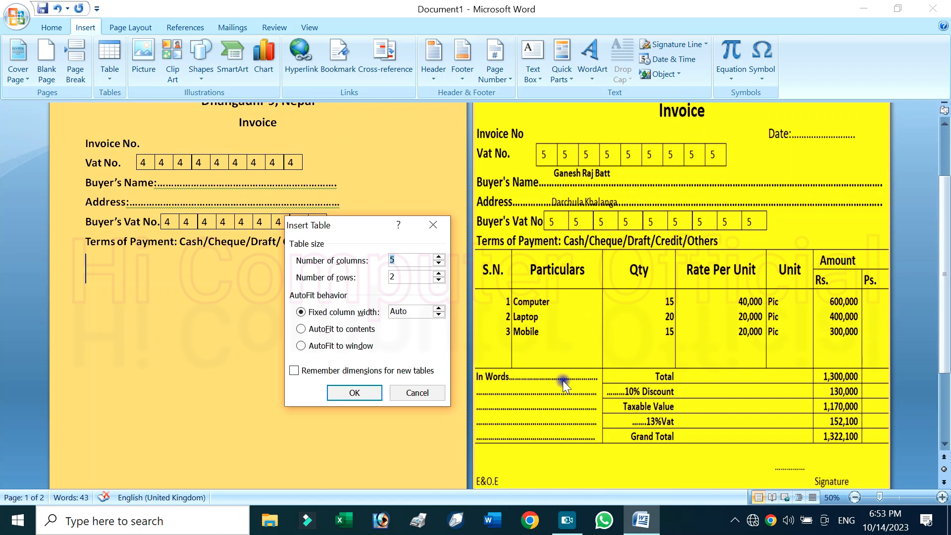
pyautogui.click(500, 325)
pyautogui.press('Tab')
pyautogui.click(361, 394)
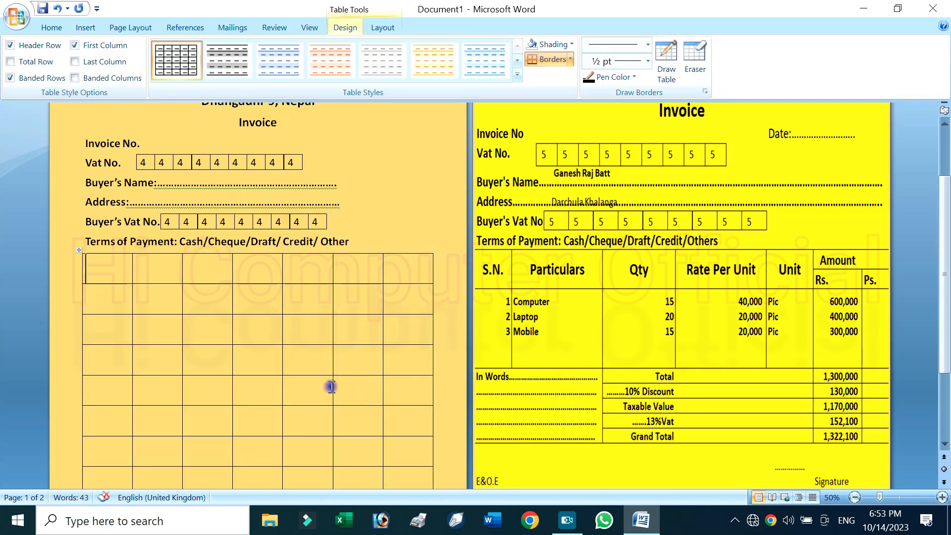
# Enter the headings "S.N.", "Particulars", "Qty" and "Rate per Unit" in the first four header cells of the table
pyautogui.scroll(-4, 331, 386)
pyautogui.scroll(1, 331, 385)
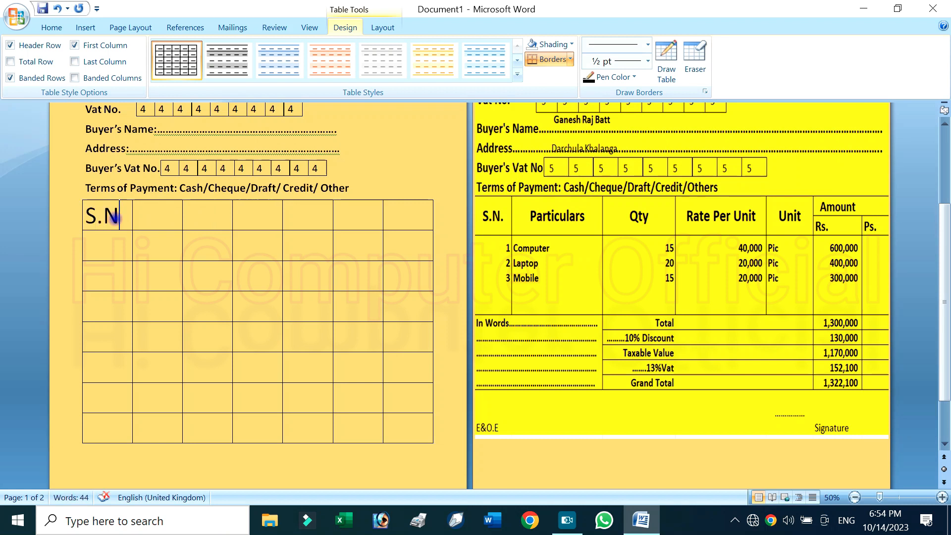
pyautogui.write('Particul')
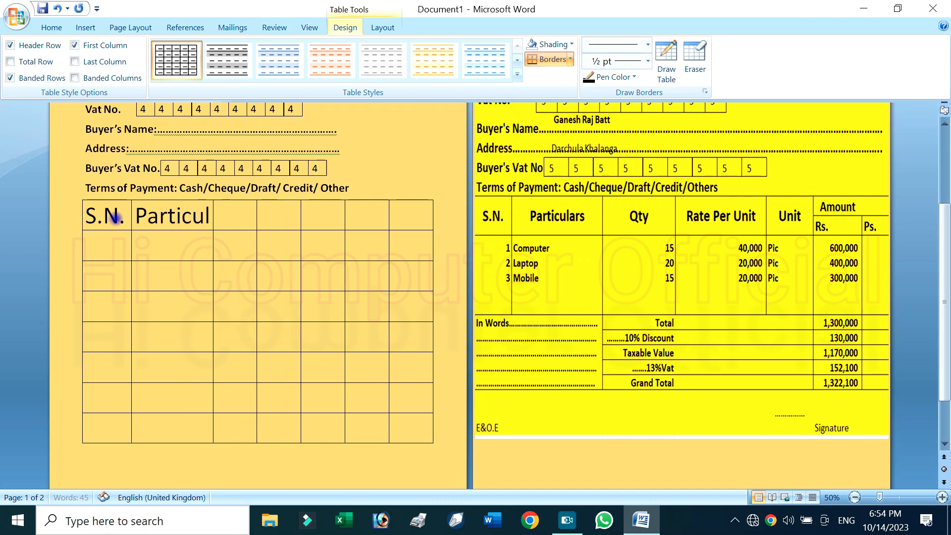
pyautogui.write('ars')
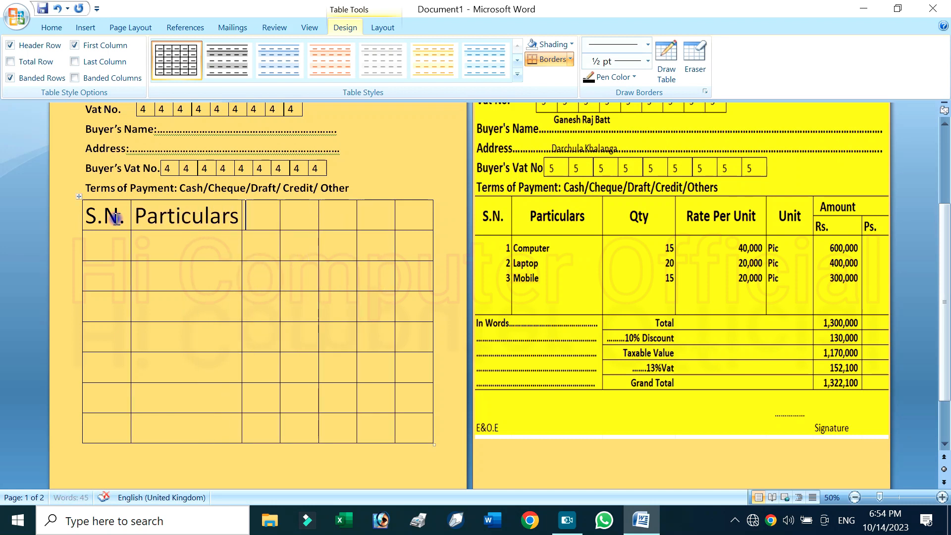
pyautogui.press('Tab')
pyautogui.write('Qty')
pyautogui.press('Tab')
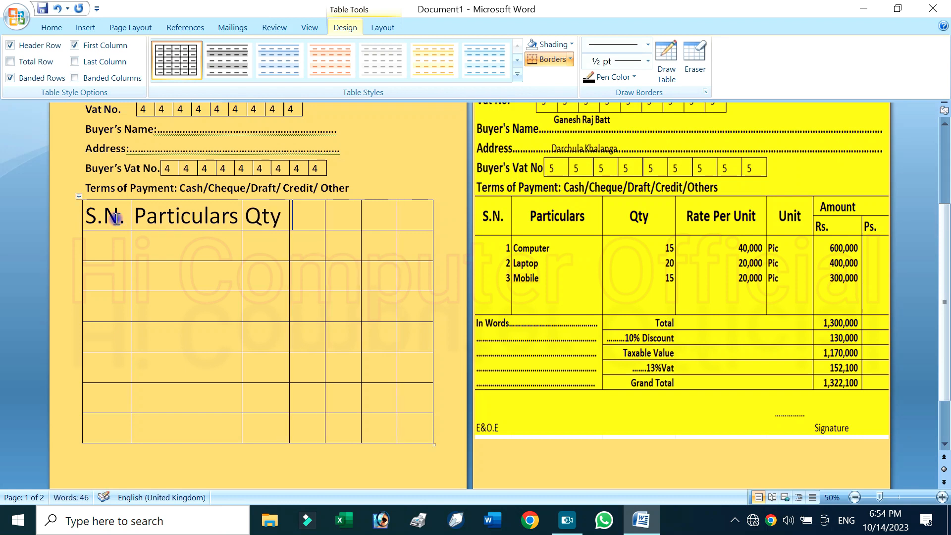
pyautogui.write('Rate')
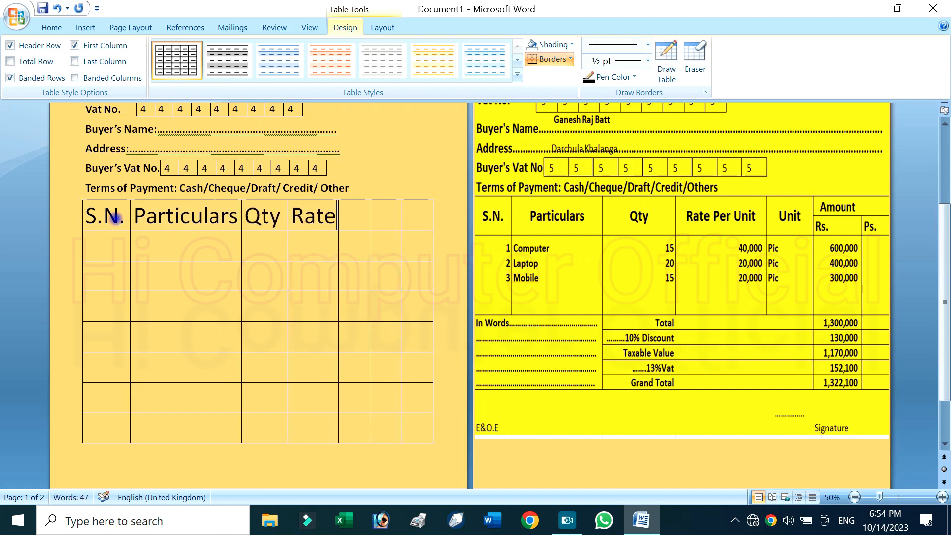
pyautogui.write(' per Unit')
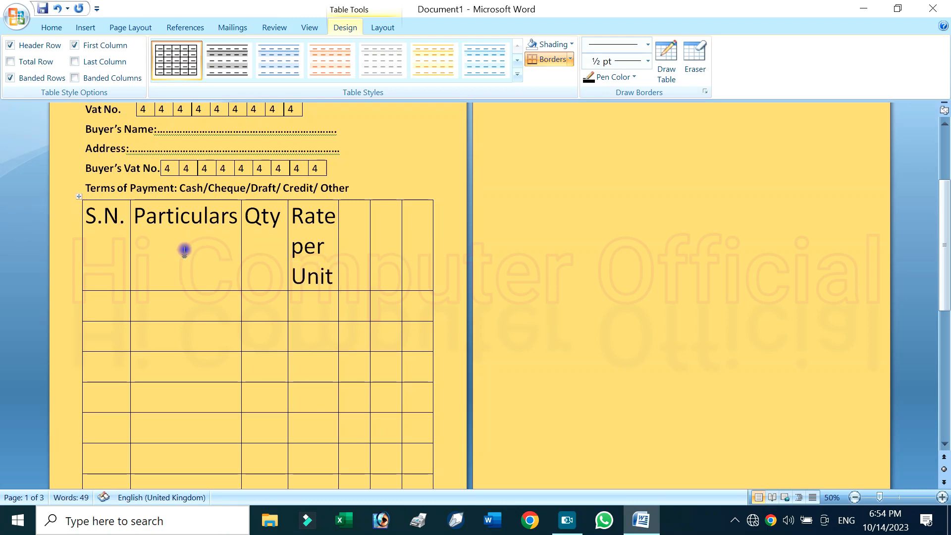
# Set the font size of the whole table to 14
pyautogui.moveTo(184, 250); pyautogui.dragTo(190, 251)
pyautogui.click(79, 196)
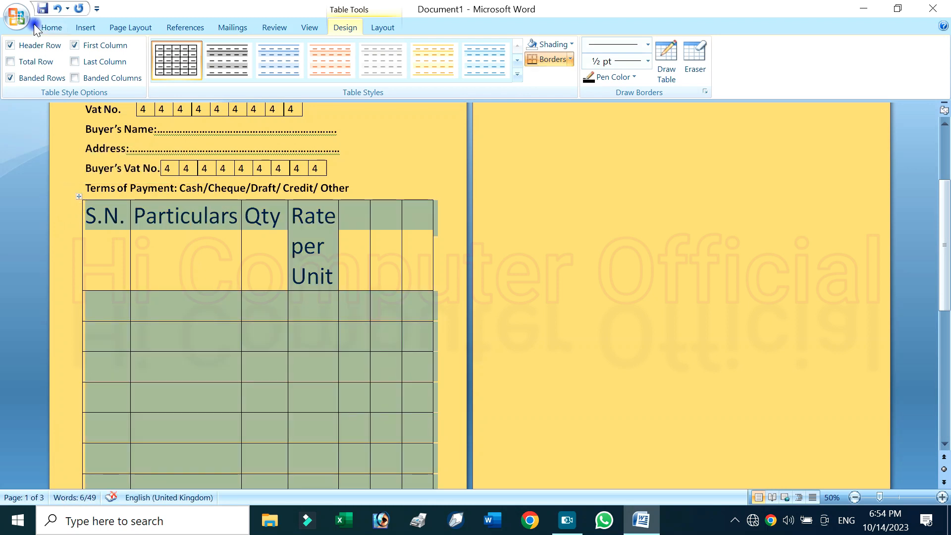
pyautogui.click(53, 27)
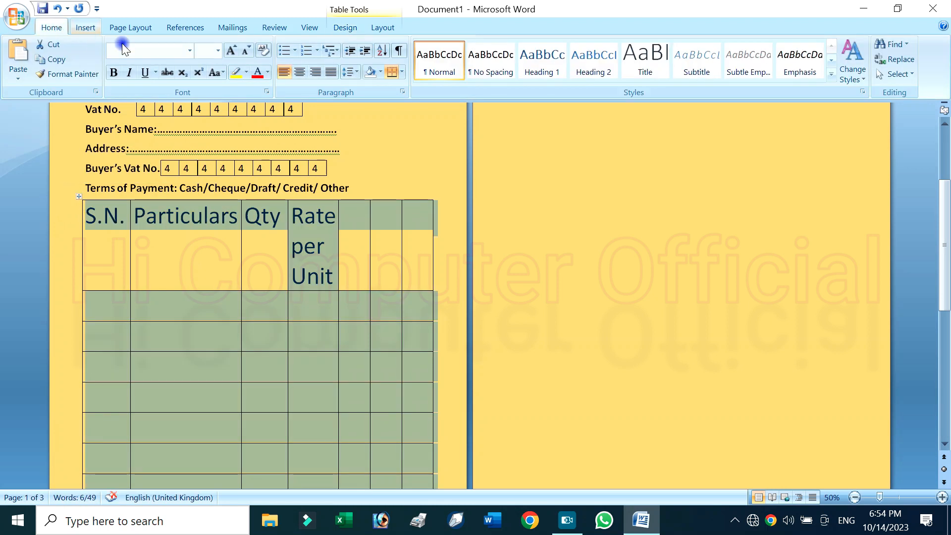
pyautogui.click(213, 53)
pyautogui.press('Return')
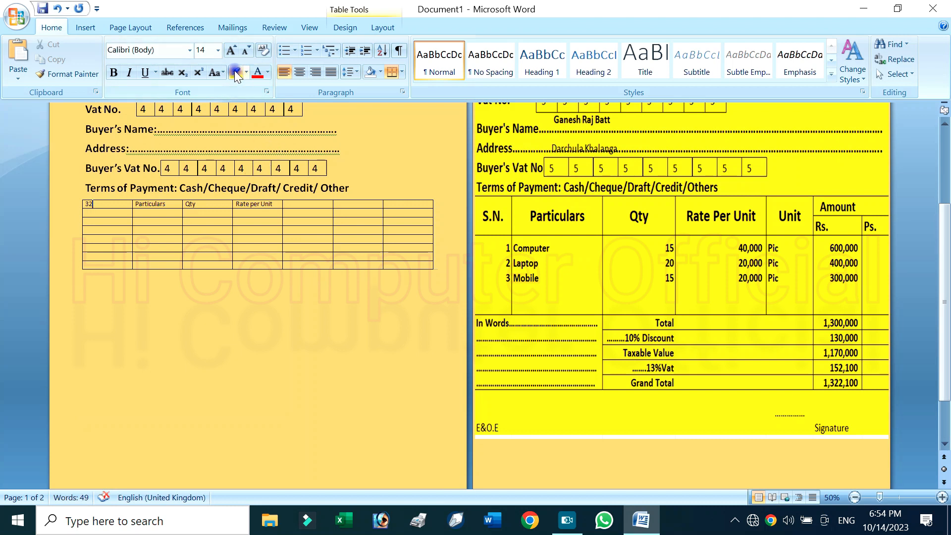
pyautogui.click(217, 49)
pyautogui.click(130, 265)
# Set the font size of the whole table to 20
pyautogui.click(80, 196)
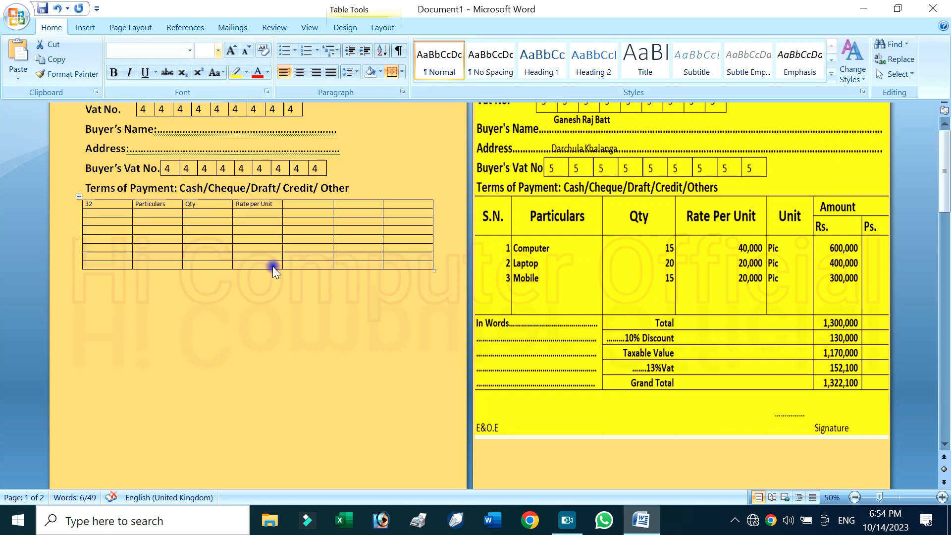
pyautogui.scroll(2, 272, 267)
pyautogui.scroll(4, 276, 271)
pyautogui.scroll(5, 322, 290)
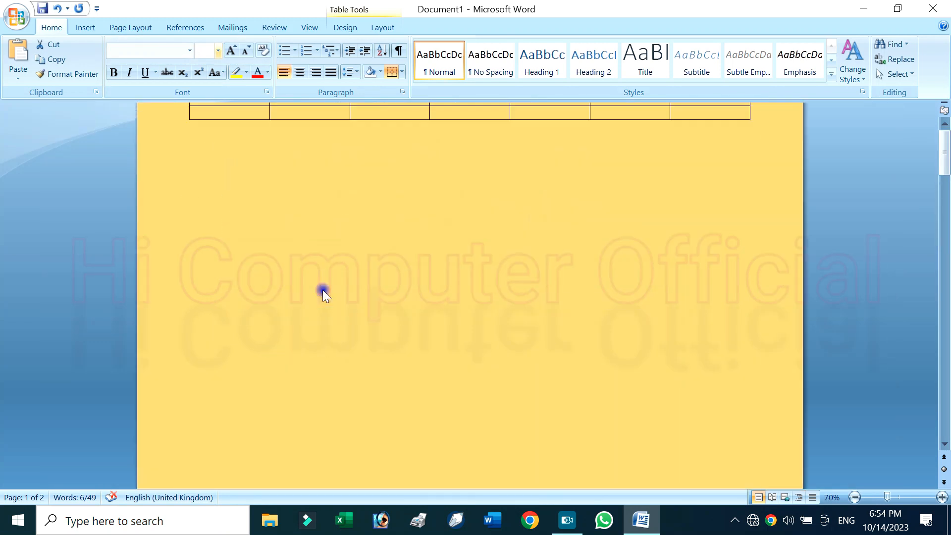
pyautogui.scroll(-7, 322, 290)
pyautogui.scroll(1, 354, 326)
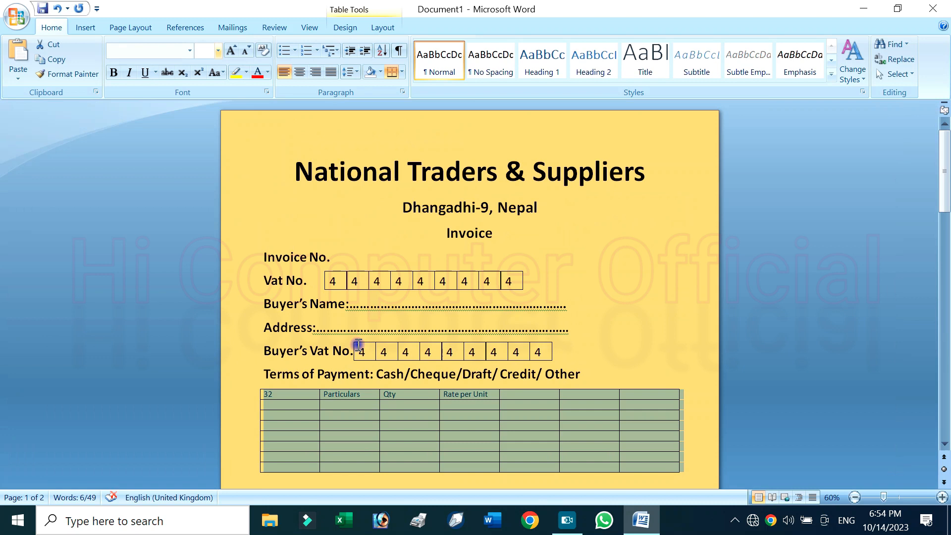
pyautogui.scroll(-1, 365, 375)
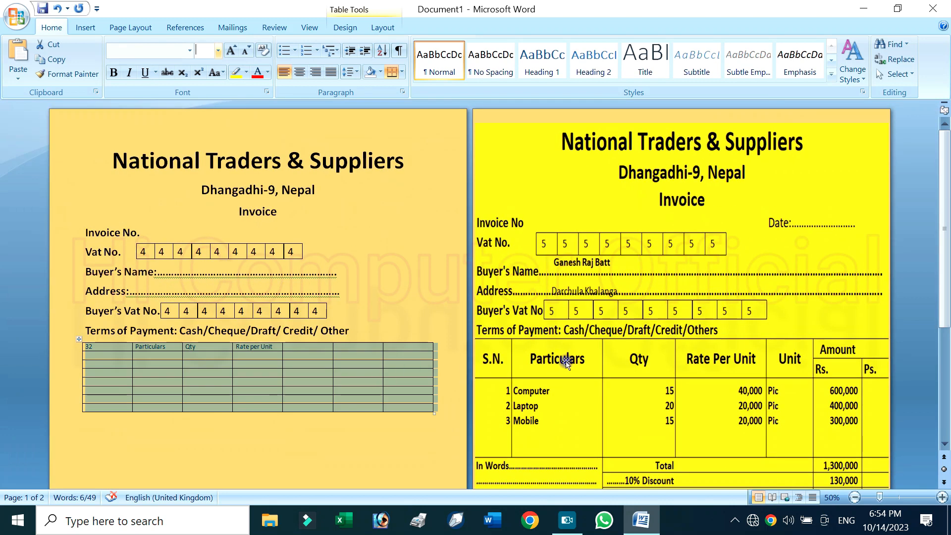
pyautogui.click(315, 353)
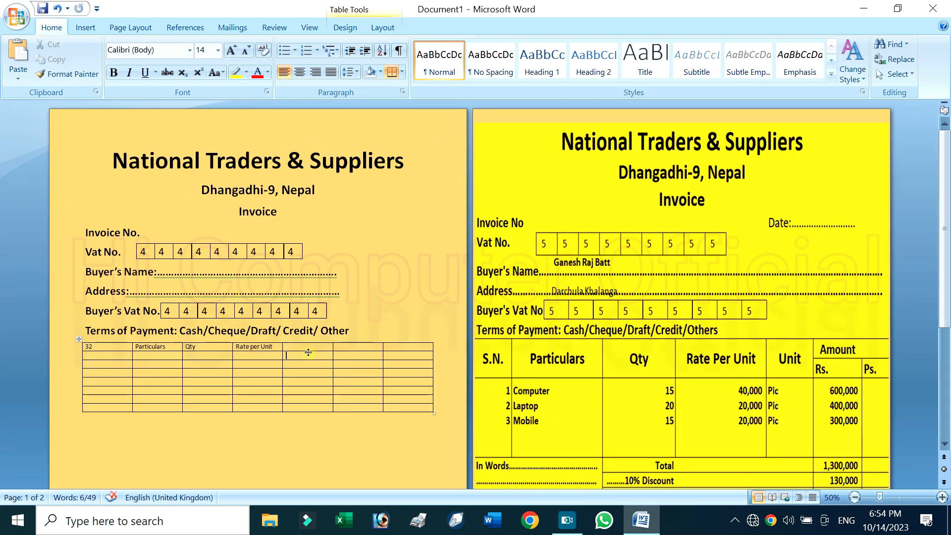
pyautogui.click(79, 340)
pyautogui.click(211, 48)
pyautogui.write('230')
pyautogui.press('Return')
pyautogui.click(209, 51)
pyautogui.write('20')
pyautogui.press('Return')
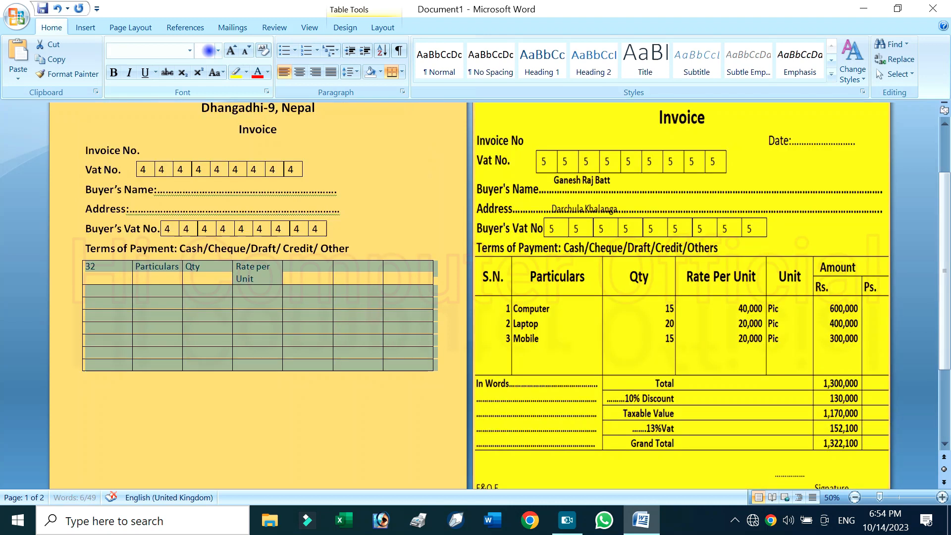
# Enter the headings "Unit" and "Amount", and split the last two header cells with a drawn horizontal line
pyautogui.click(300, 276)
pyautogui.write('Unit')
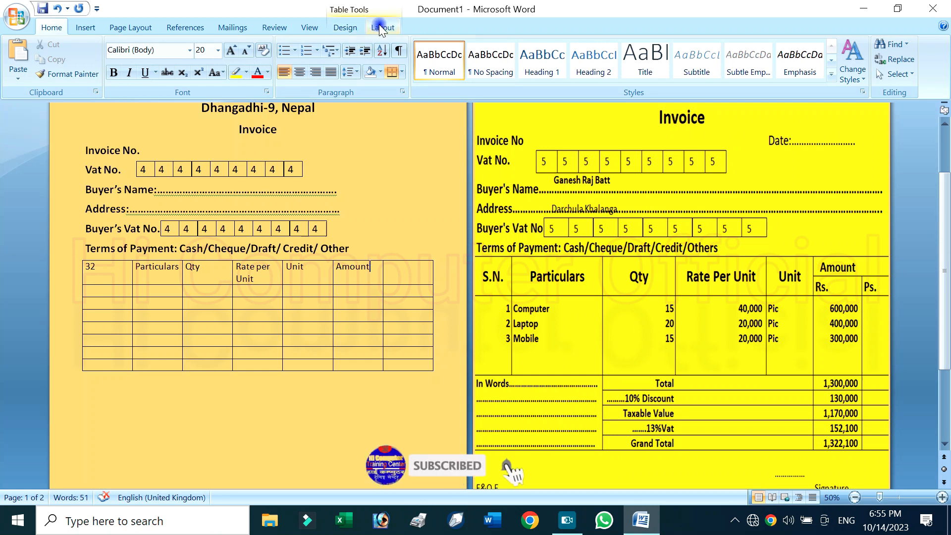
pyautogui.click(340, 28)
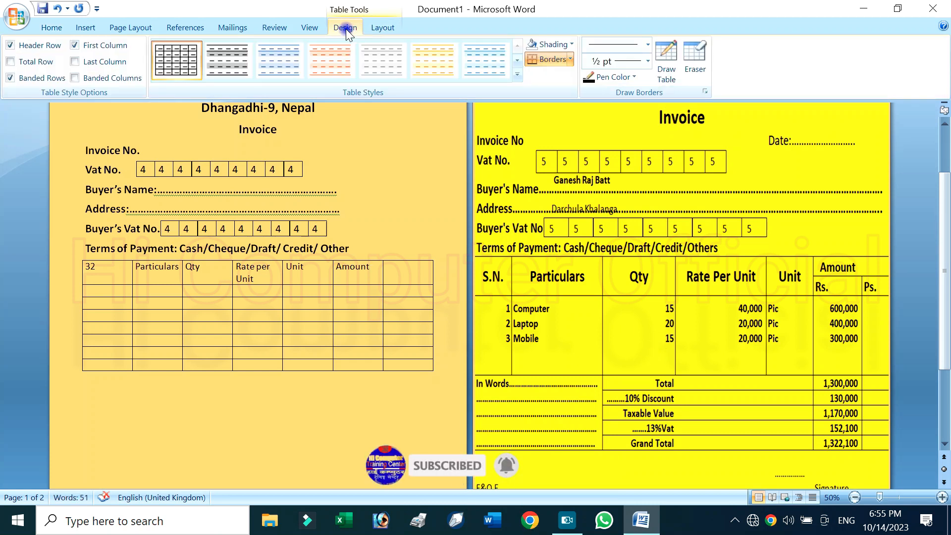
pyautogui.click(665, 60)
pyautogui.moveTo(341, 272)
pyautogui.mouseDown()
pyautogui.moveTo(409, 272)
pyautogui.moveTo(401, 272)
pyautogui.mouseUp()
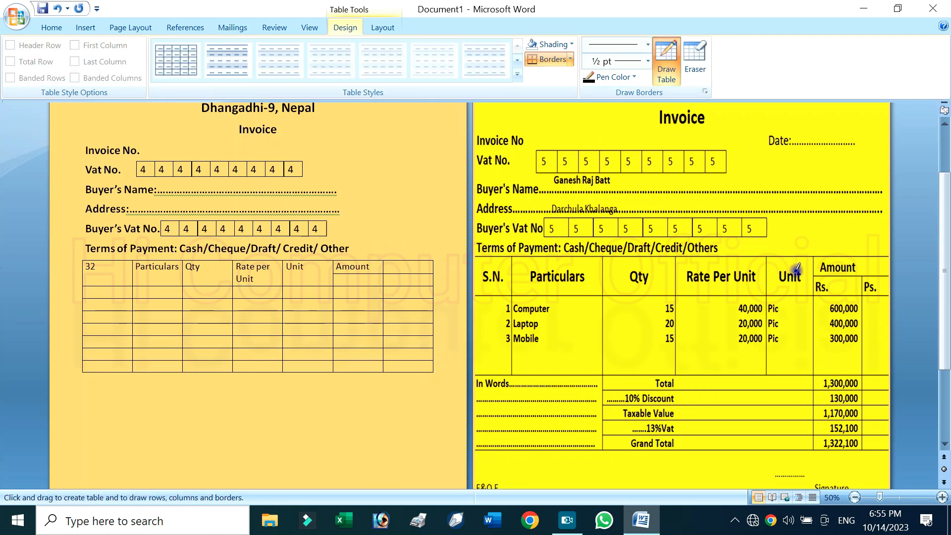
# Merge the two upper header cells at "Amount" by erasing the border between them, and centre the heading
pyautogui.click(694, 57)
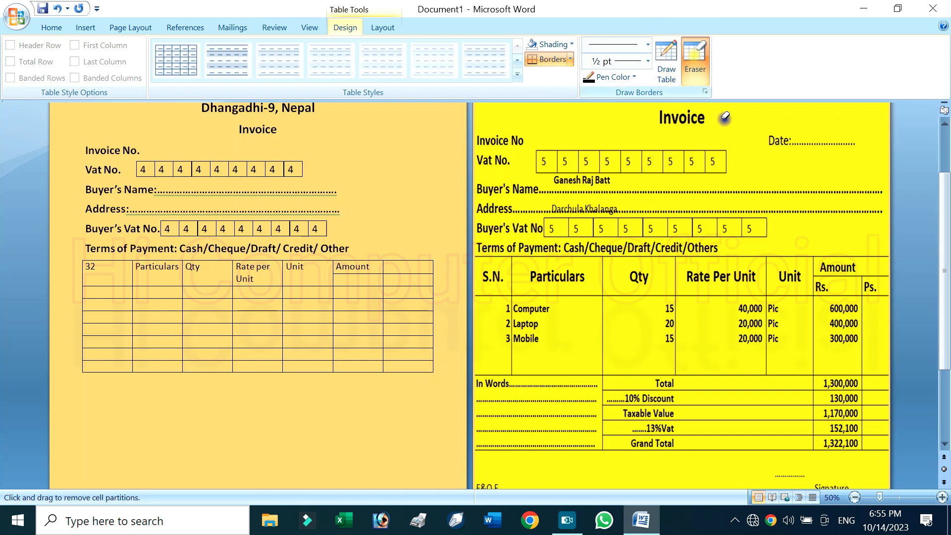
pyautogui.click(384, 266)
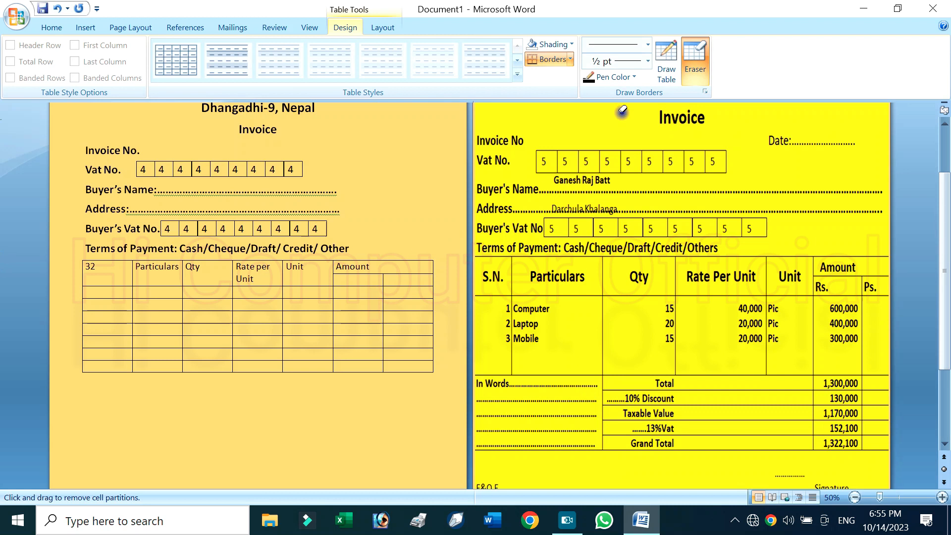
pyautogui.click(706, 54)
pyautogui.click(540, 163)
pyautogui.click(391, 30)
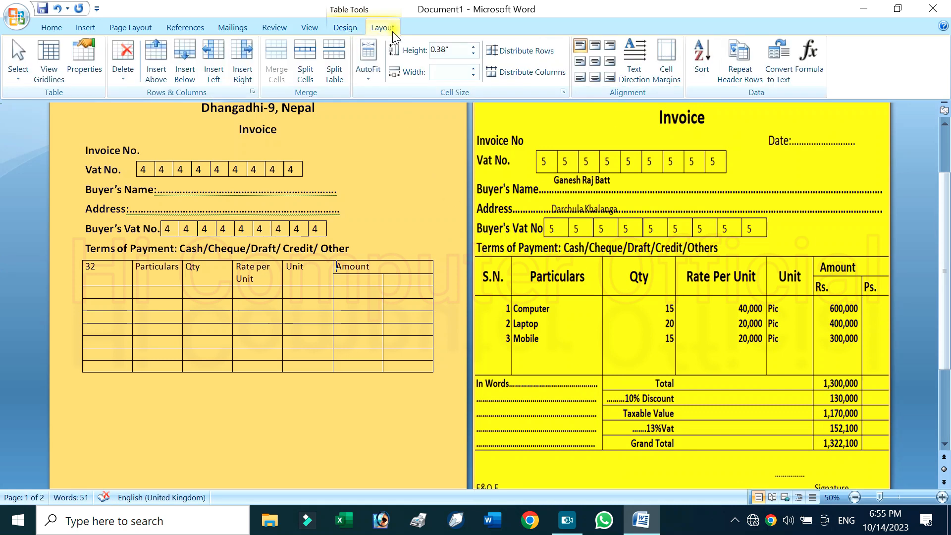
pyautogui.click(595, 60)
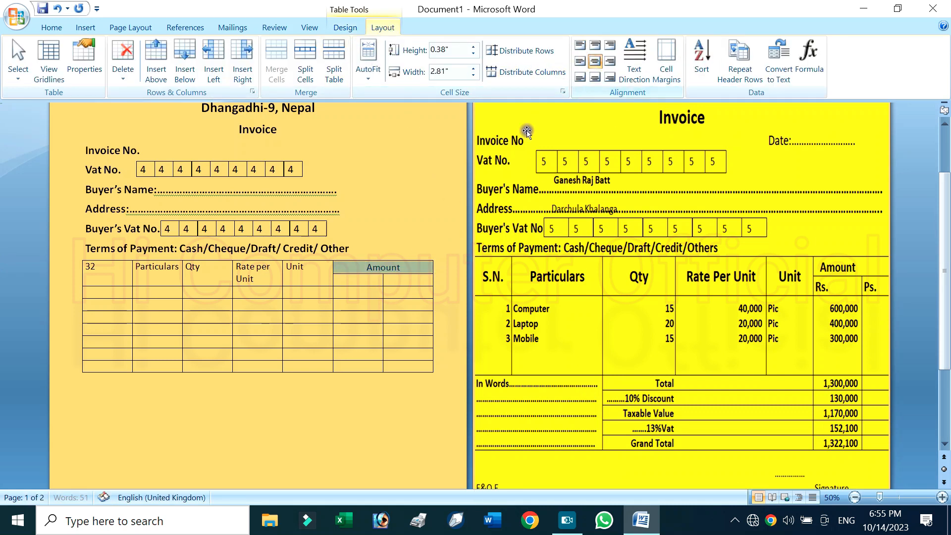
pyautogui.click(412, 267)
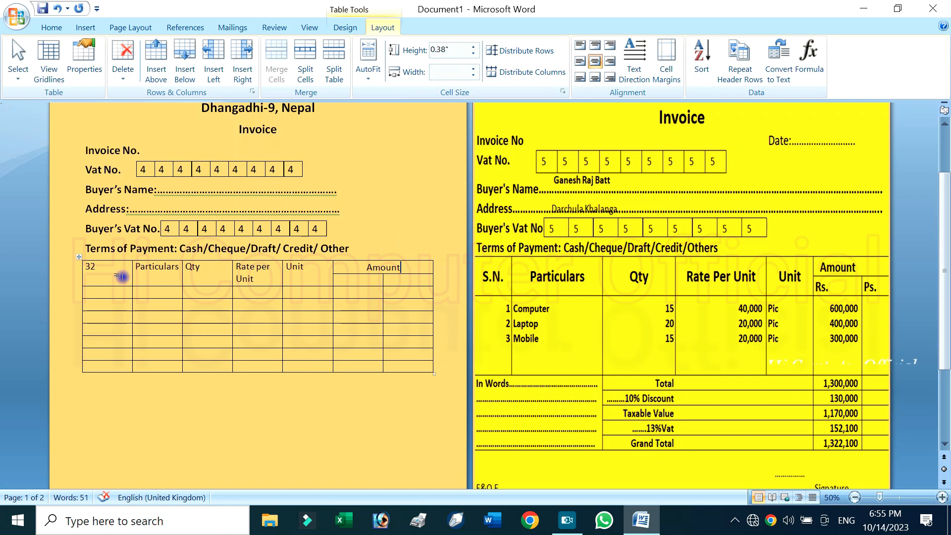
# Replace the "32" in the first header cell with "S.N."
pyautogui.click(93, 270)
pyautogui.click(68, 274)
pyautogui.click(118, 271)
pyautogui.press('BackSpace')
pyautogui.press('BackSpace')
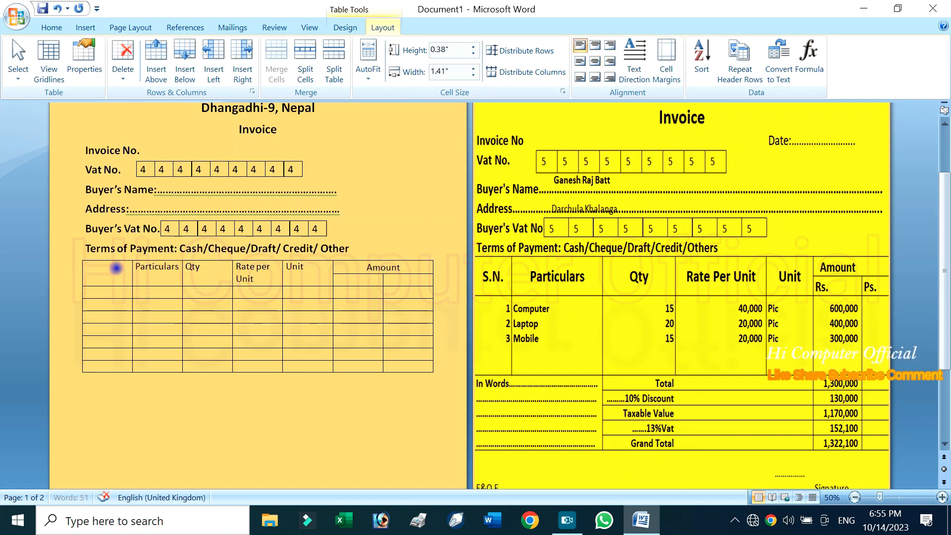
pyautogui.write('S.N.')
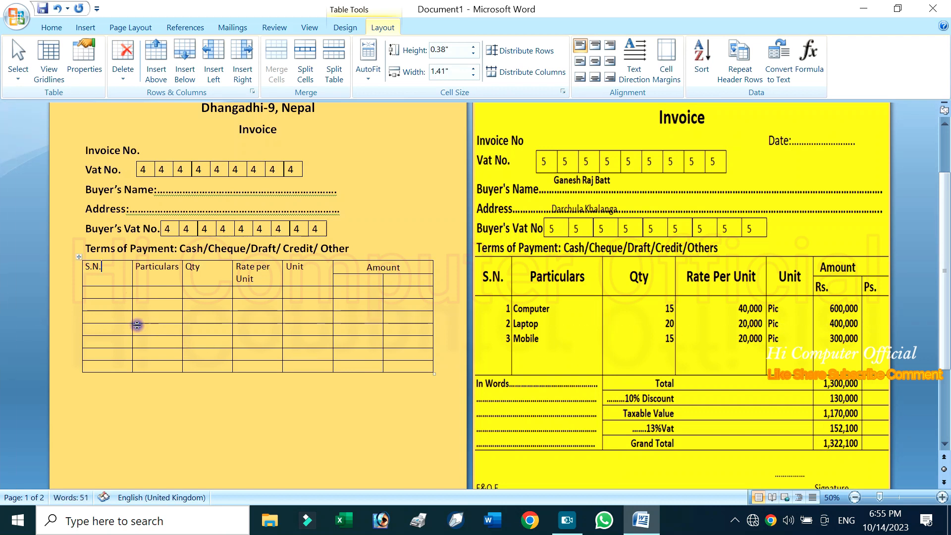
# Enlarge the row below the table header to about 2.72" high by adding blank lines in its first cell
pyautogui.click(133, 287)
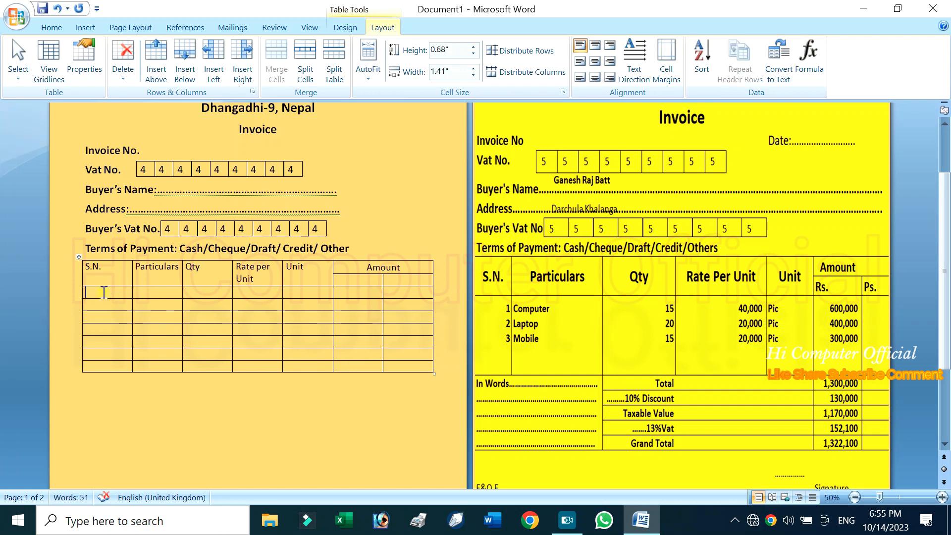
pyautogui.press('Return')
pyautogui.press('Return')
pyautogui.press('Return')
pyautogui.press('Return')
pyautogui.press('Return')
pyautogui.press('Return')
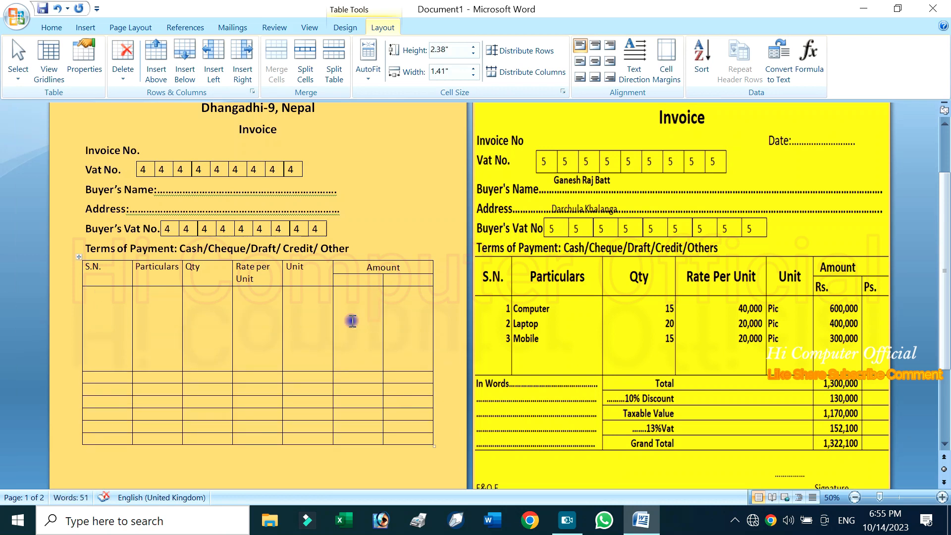
pyautogui.press('Return')
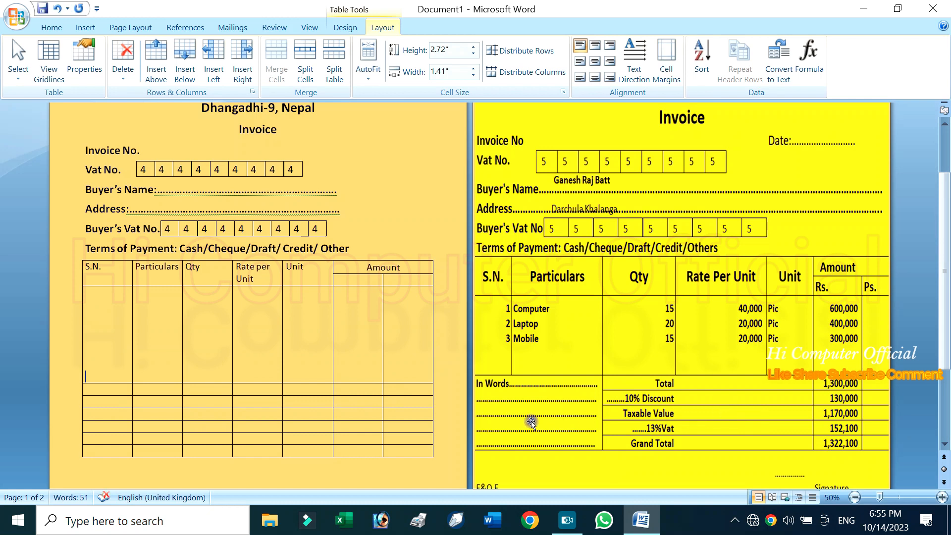
# Merge the first two columns across the bottom six rows by erasing their borders, and widen the "Particulars" column slightly
pyautogui.scroll(-1, 525, 418)
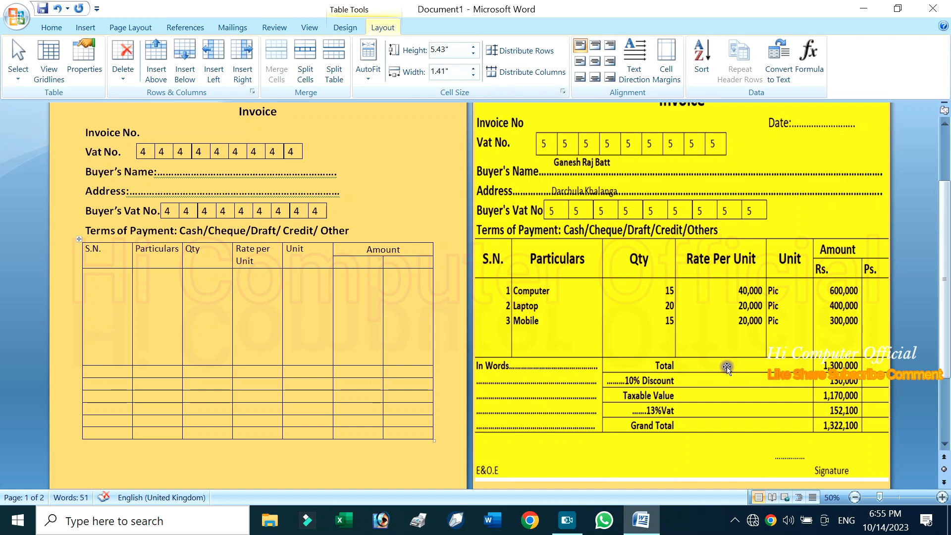
pyautogui.scroll(-1, 315, 361)
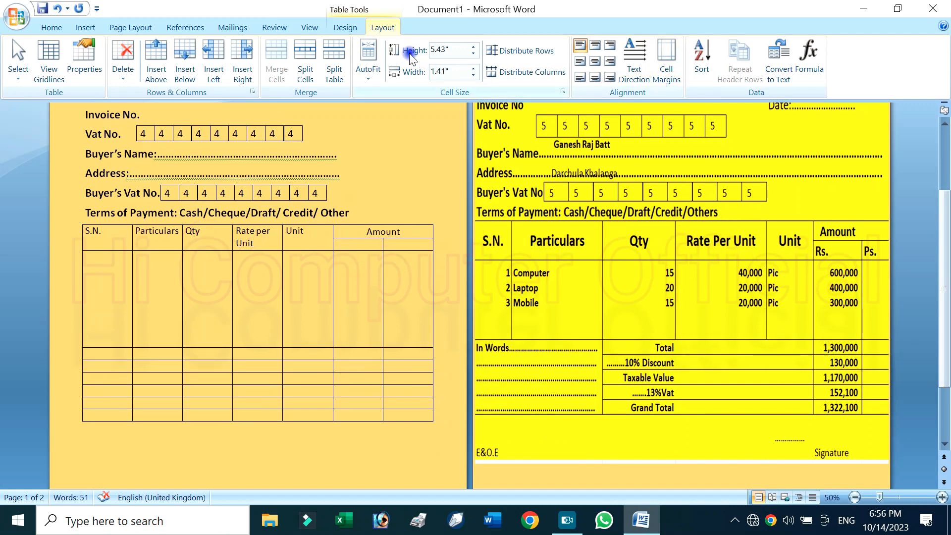
pyautogui.click(352, 28)
pyautogui.click(693, 55)
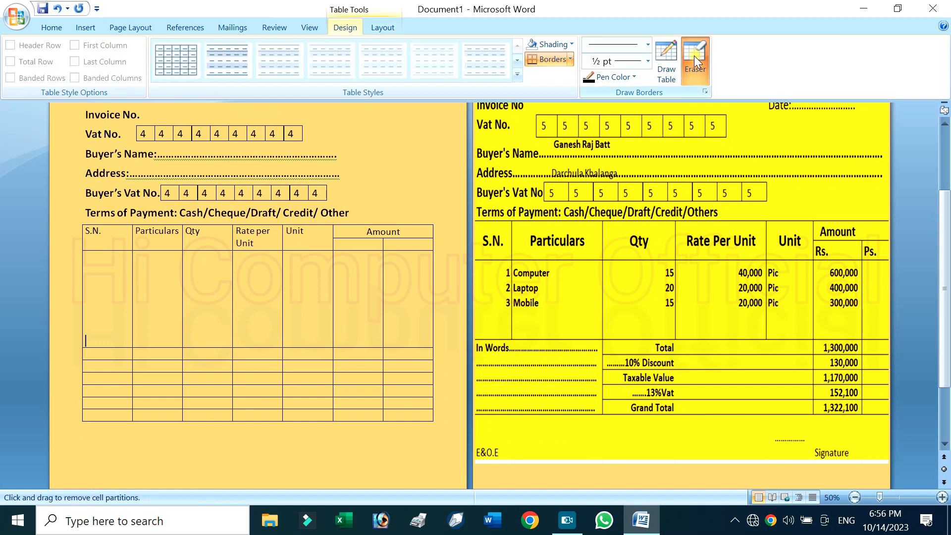
pyautogui.moveTo(100, 356)
pyautogui.mouseDown()
pyautogui.moveTo(135, 401)
pyautogui.moveTo(154, 406)
pyautogui.mouseUp()
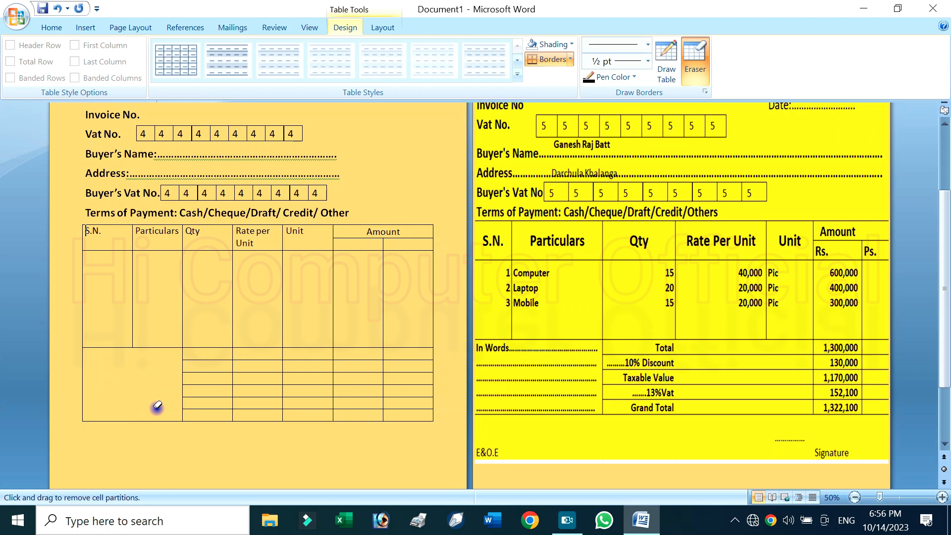
pyautogui.click(709, 48)
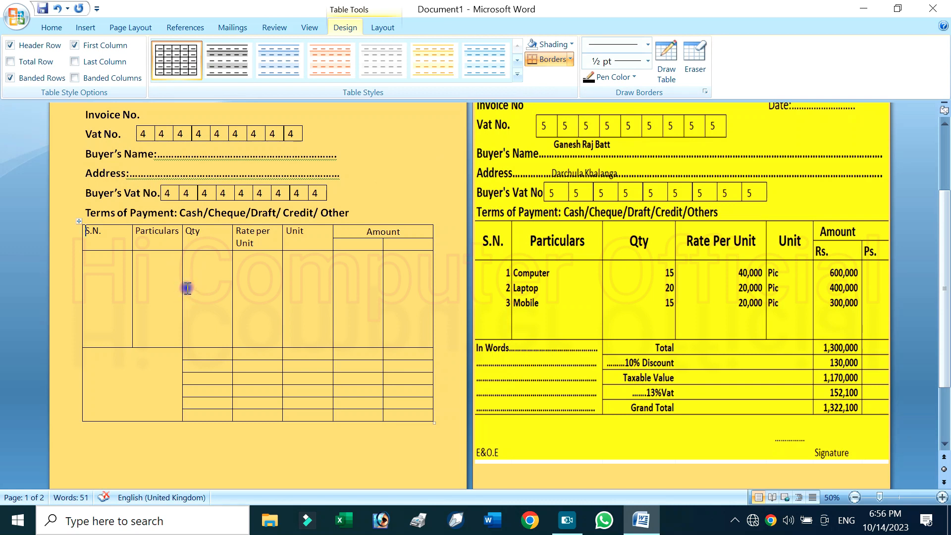
pyautogui.moveTo(181, 282)
pyautogui.mouseDown()
pyautogui.moveTo(203, 269)
pyautogui.moveTo(199, 277)
pyautogui.mouseUp()
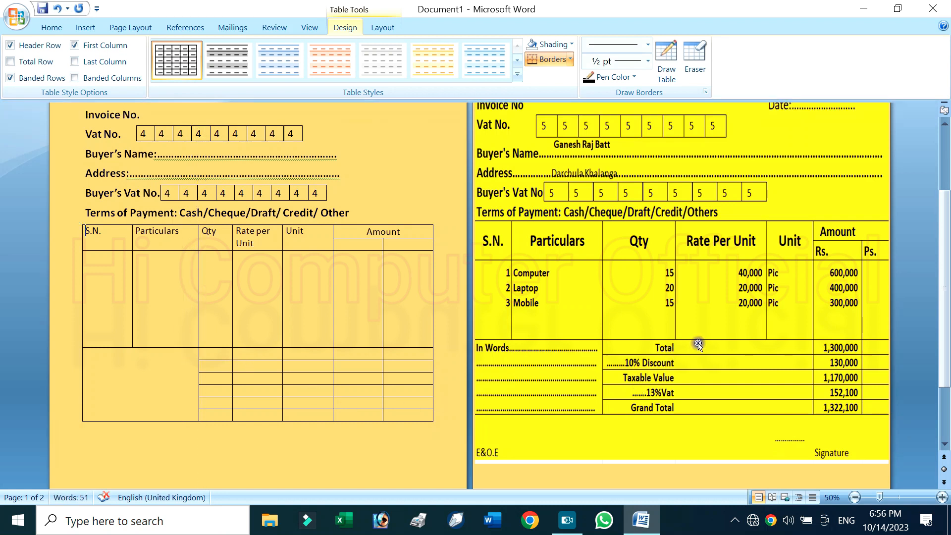
# Merge the "Qty", "Rate per Unit" and "Unit" cells in each of the bottom six table rows by erasing the borders between them
pyautogui.click(695, 62)
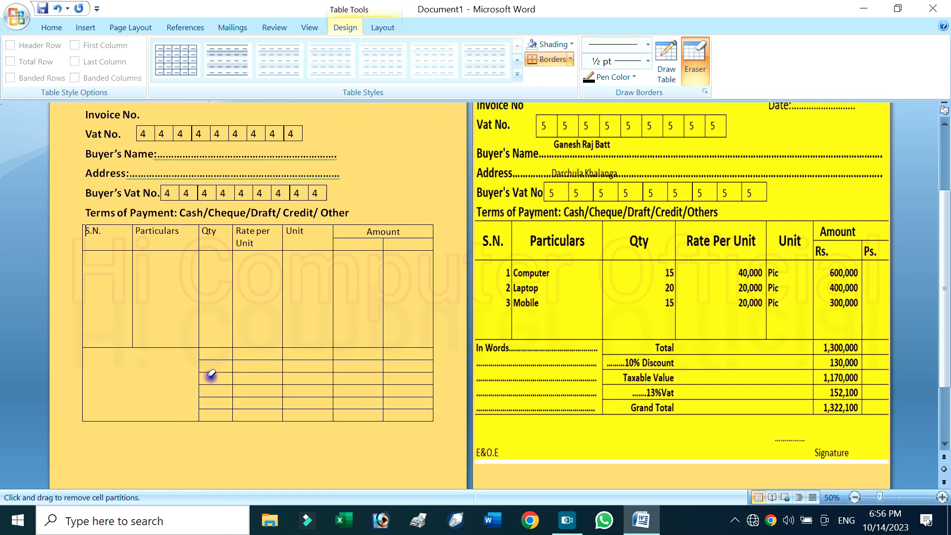
pyautogui.moveTo(233, 352); pyautogui.dragTo(282, 351)
pyautogui.moveTo(218, 369); pyautogui.dragTo(287, 366)
pyautogui.moveTo(230, 377); pyautogui.dragTo(303, 375)
pyautogui.moveTo(224, 388)
pyautogui.mouseDown()
pyautogui.moveTo(285, 389)
pyautogui.moveTo(278, 400)
pyautogui.moveTo(290, 400)
pyautogui.mouseUp()
pyautogui.moveTo(227, 415); pyautogui.dragTo(289, 413)
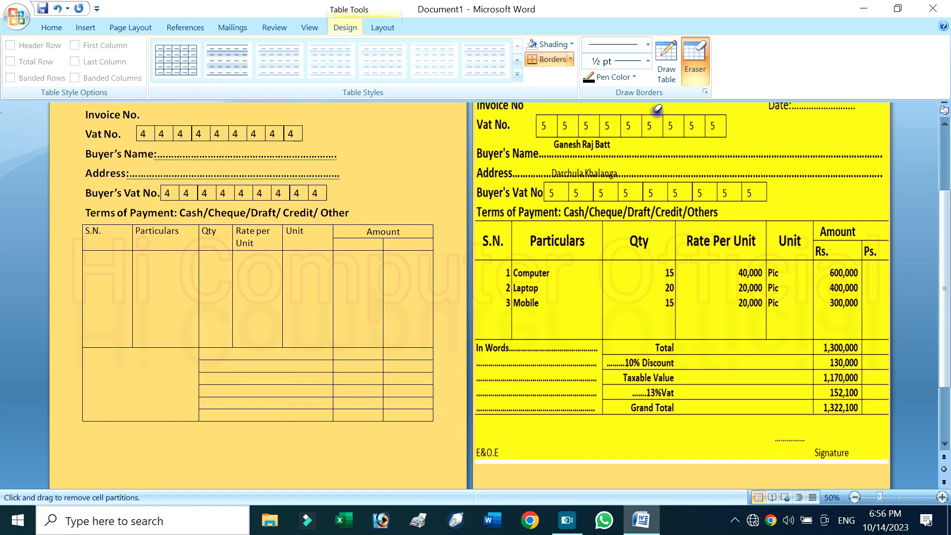
pyautogui.scroll(-2, 297, 377)
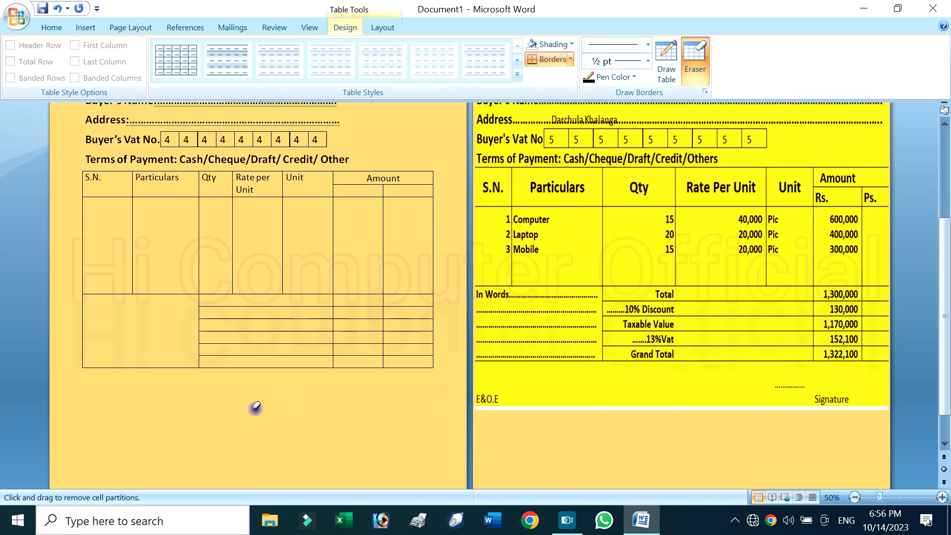
pyautogui.press('Escape')
# Enter "E&.O.E" at the start of the line below the table
pyautogui.click(174, 394)
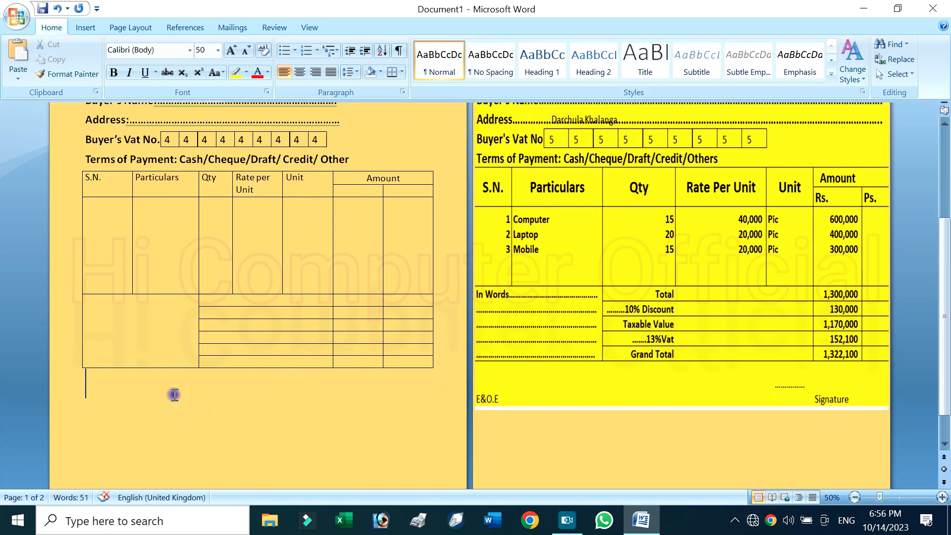
pyautogui.write('E*')
pyautogui.press('BackSpace')
pyautogui.write('&')
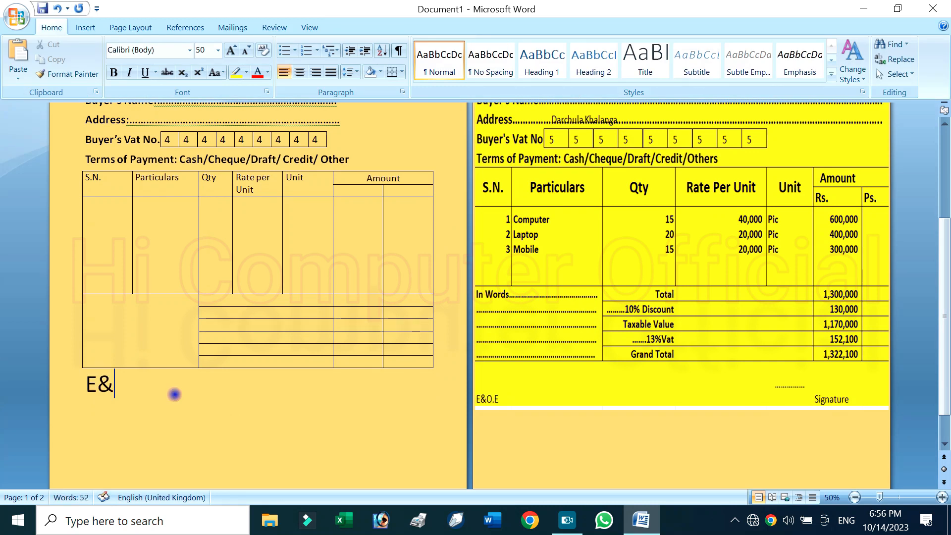
pyautogui.write('.O.E')
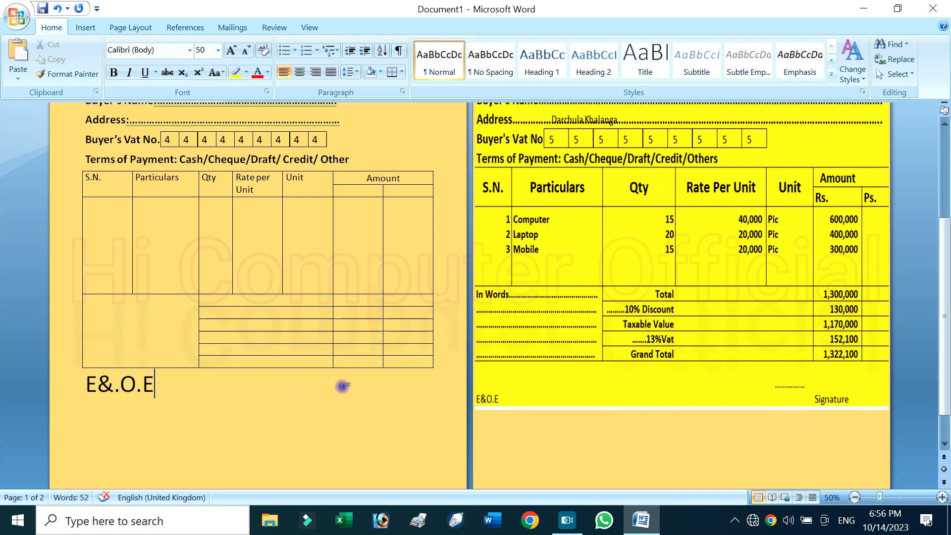
# Add a right-aligned dotted line on the "E&.O.E" line and enter "Signature" right-aligned on the line below
pyautogui.doubleClick(354, 379)
pyautogui.click(315, 72)
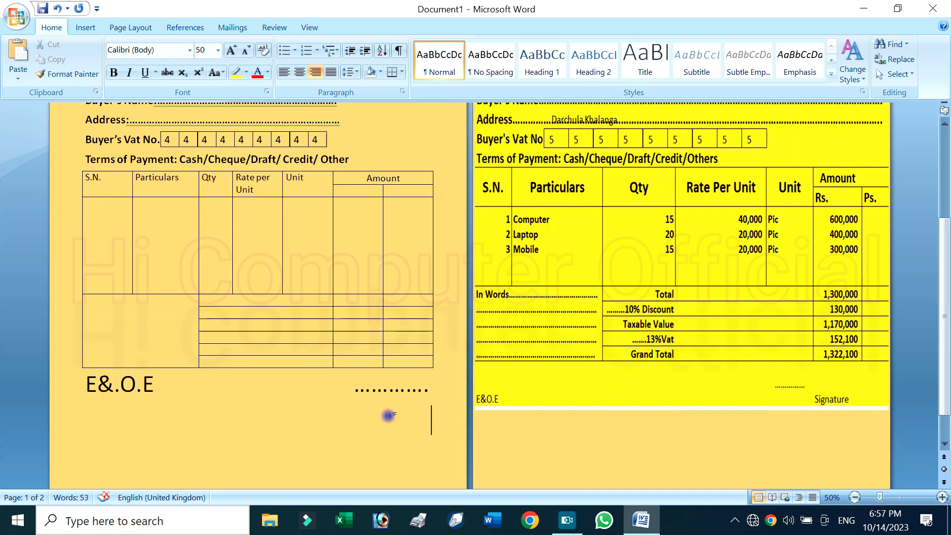
pyautogui.write('ing')
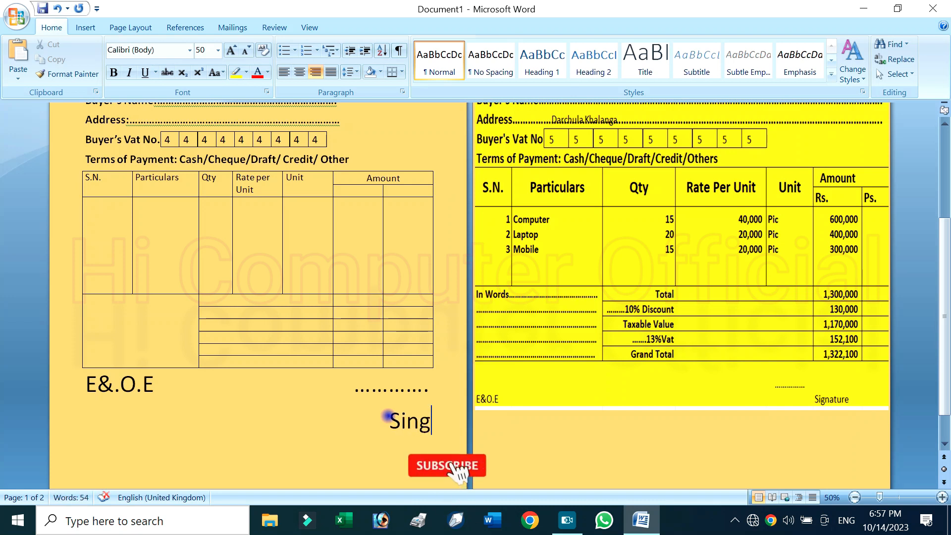
pyautogui.write('nat')
pyautogui.press('BackSpace')
pyautogui.press('BackSpace')
pyautogui.press('BackSpace')
pyautogui.press('BackSpace')
pyautogui.press('BackSpace')
pyautogui.write('gnature')
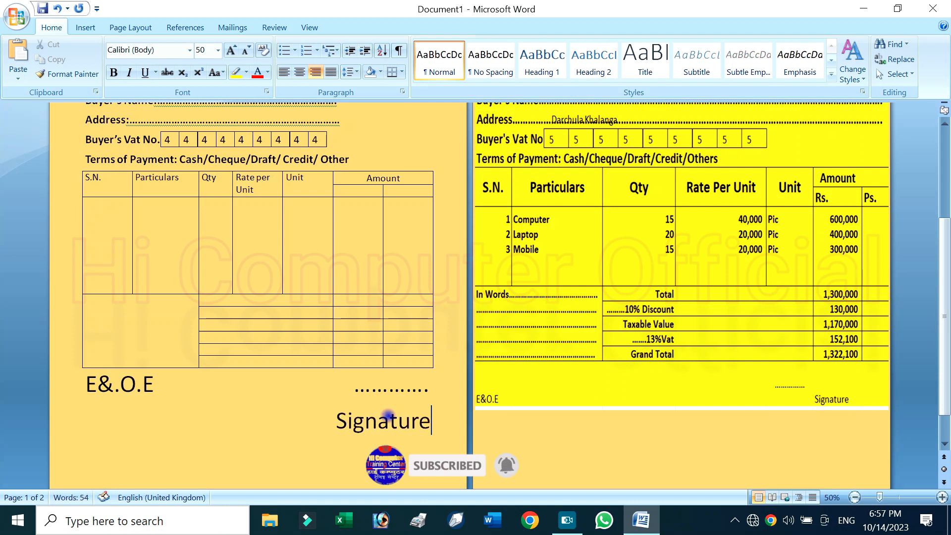
# Reduce the font size of the "E&.O.E" and "Signature" lines to 26
pyautogui.moveTo(431, 421)
pyautogui.mouseDown()
pyautogui.moveTo(187, 408)
pyautogui.moveTo(86, 382)
pyautogui.mouseUp()
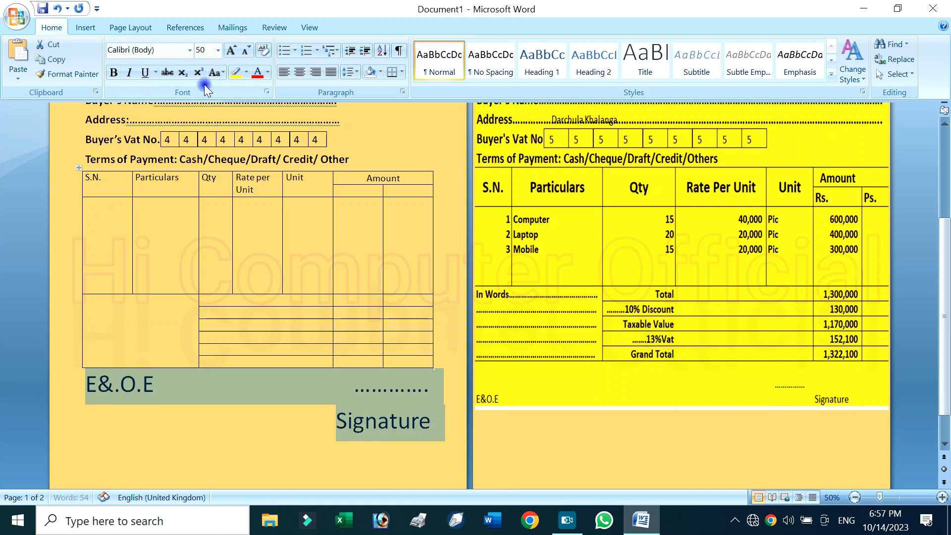
pyautogui.click(250, 54)
pyautogui.click(251, 55)
pyautogui.click(251, 54)
pyautogui.click(251, 54)
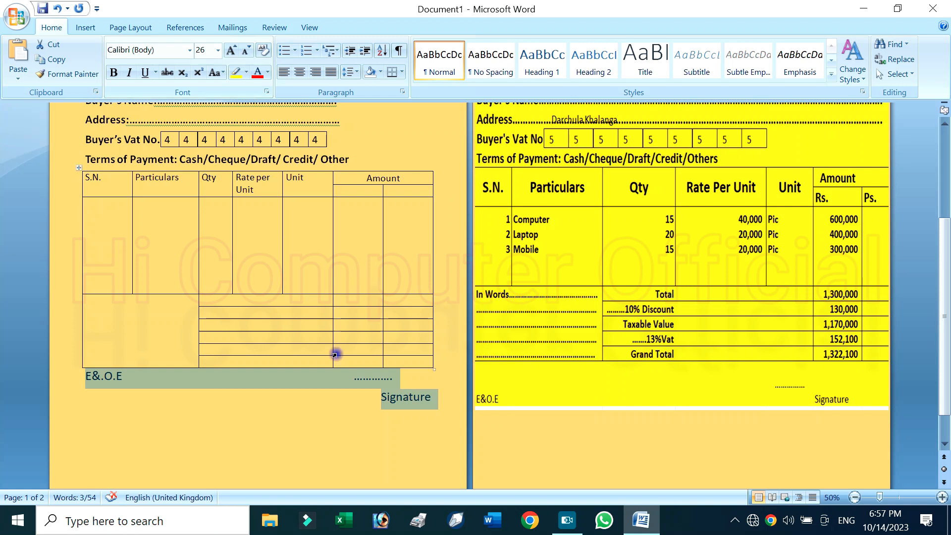
# Lengthen the dotted signature line and shift it right so that it sits above "Signature"
pyautogui.click(348, 385)
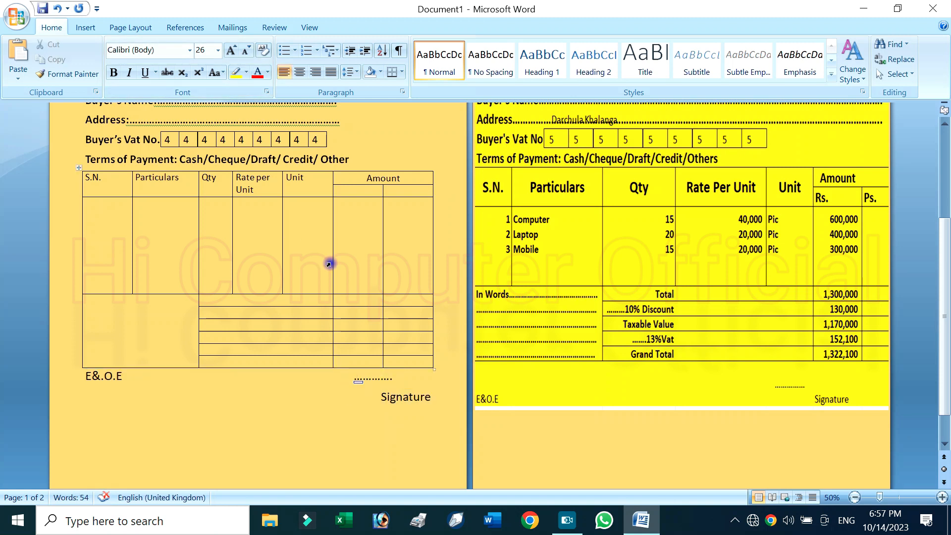
pyautogui.press('Tab')
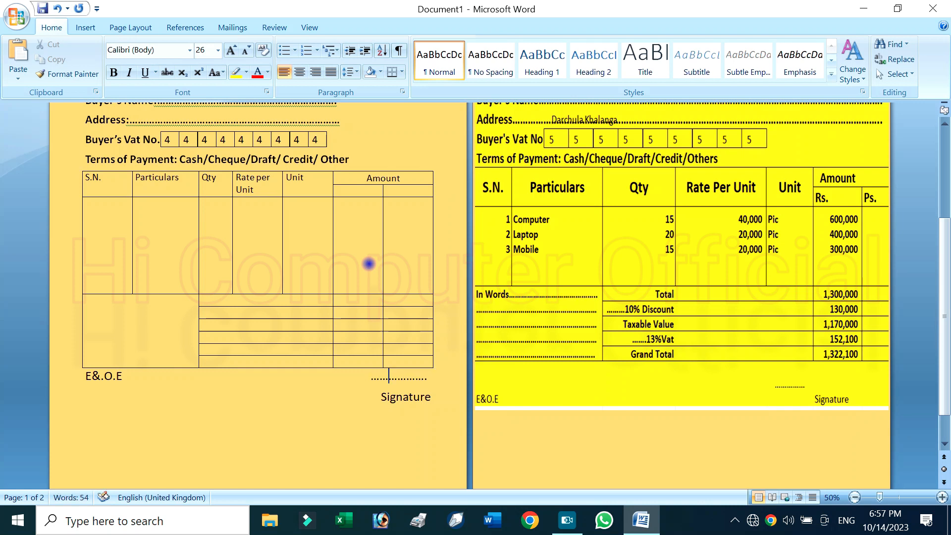
pyautogui.press('Return')
pyautogui.hotkey('ctrl', 'z')
# Label the totals rows "Total", "…….% Discount", "Taxable Value", "………%VAT" and "Grand Total", one per row
pyautogui.click(308, 301)
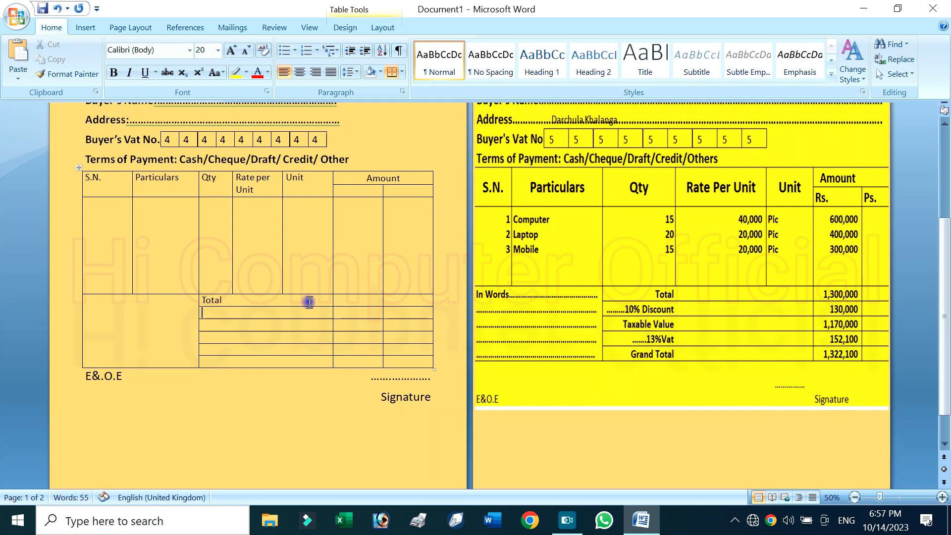
pyautogui.press('Down')
pyautogui.write('=')
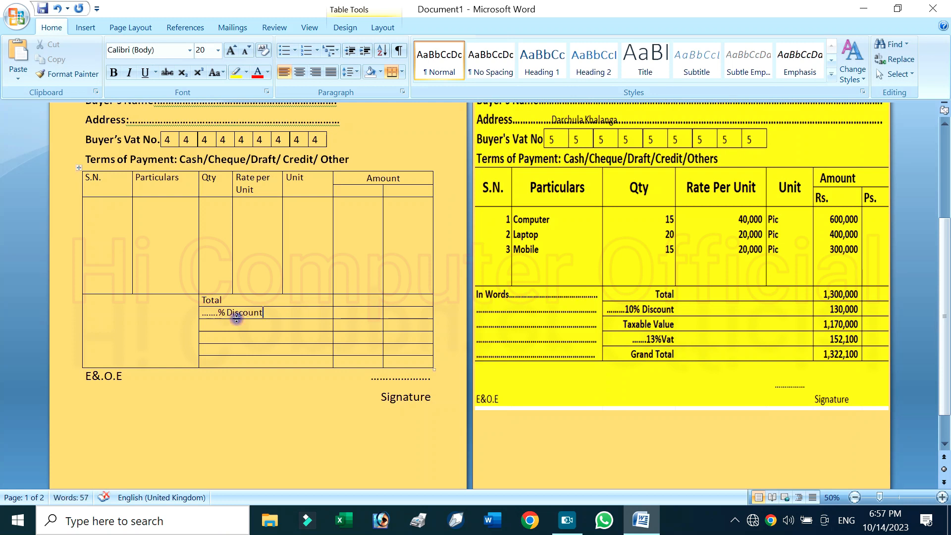
pyautogui.keyDown('ctrl'); pyautogui.scroll(3, 255, 346); pyautogui.keyUp('ctrl')
pyautogui.scroll(2, 348, 330)
pyautogui.click(470, 184)
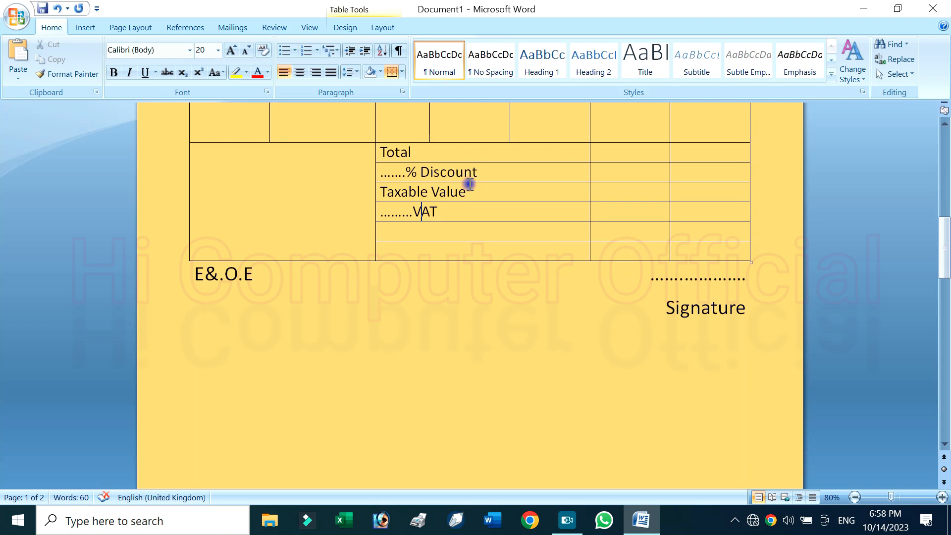
pyautogui.write('%')
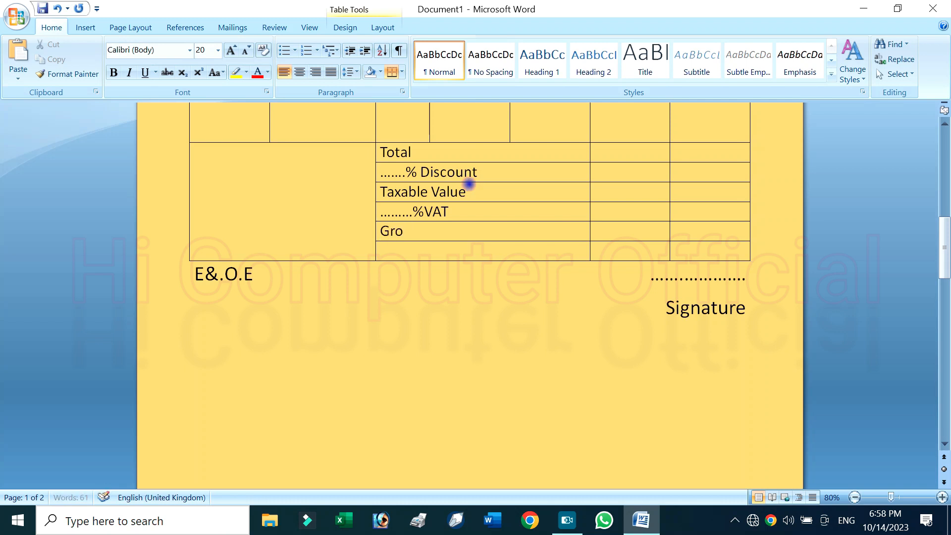
pyautogui.write('Total')
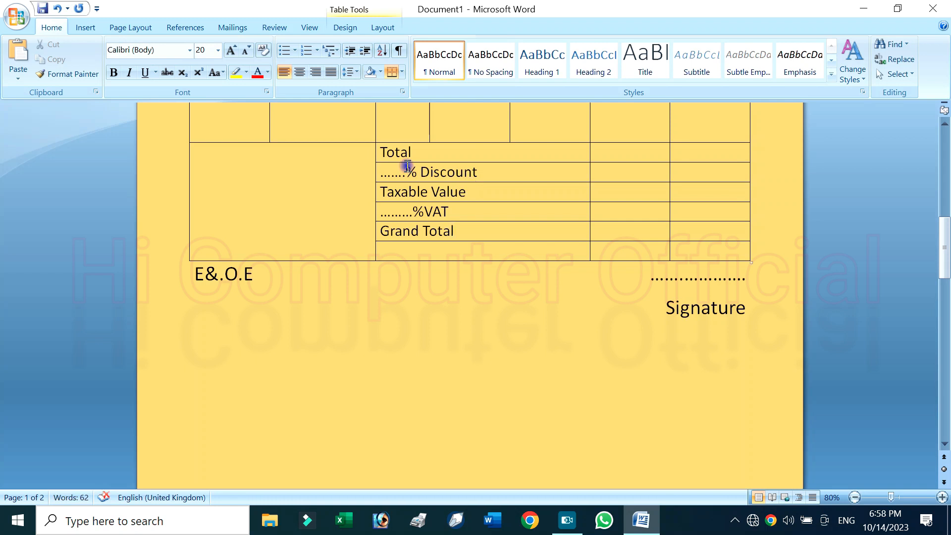
# Merge the empty last row into the "Grand Total" row by erasing the borders between them, and shrink the row to one line high
pyautogui.scroll(-3, 431, 198)
pyautogui.scroll(-5, 460, 218)
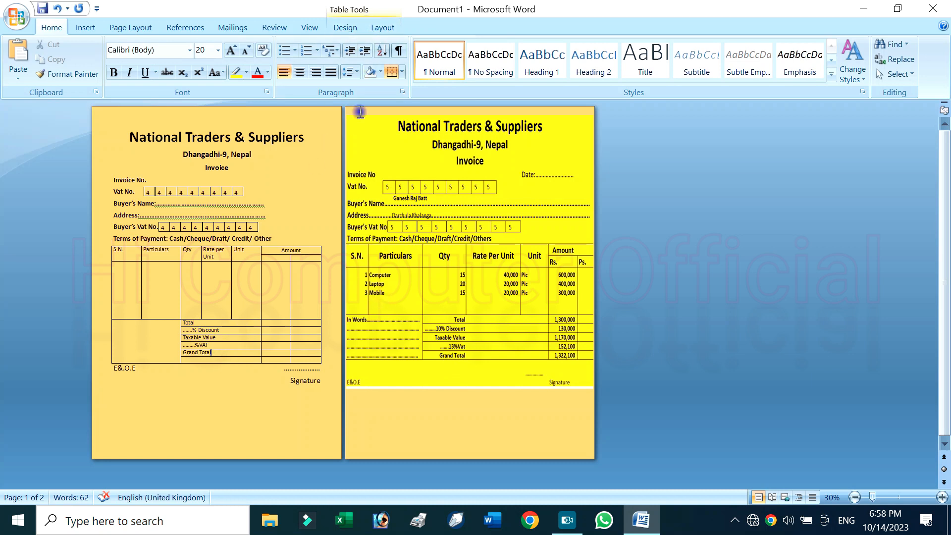
pyautogui.click(356, 28)
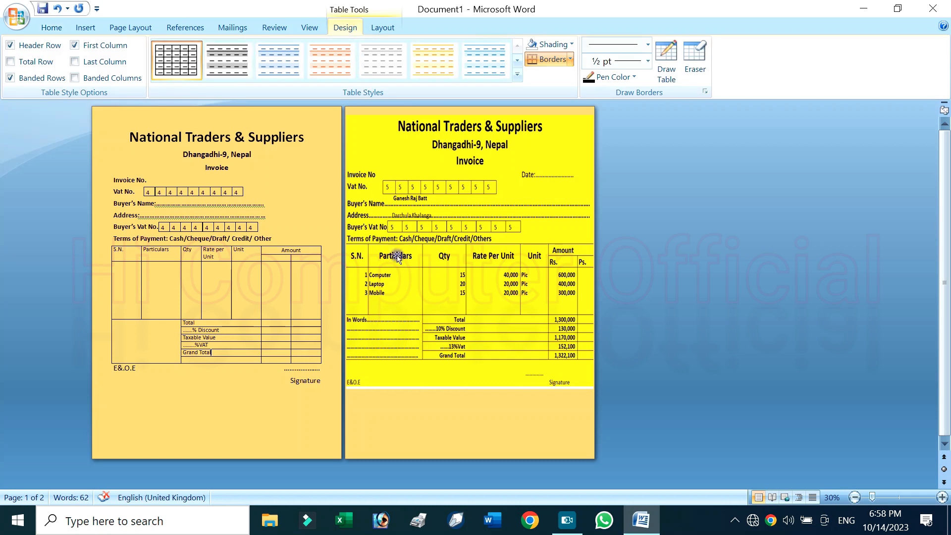
pyautogui.scroll(6, 388, 420)
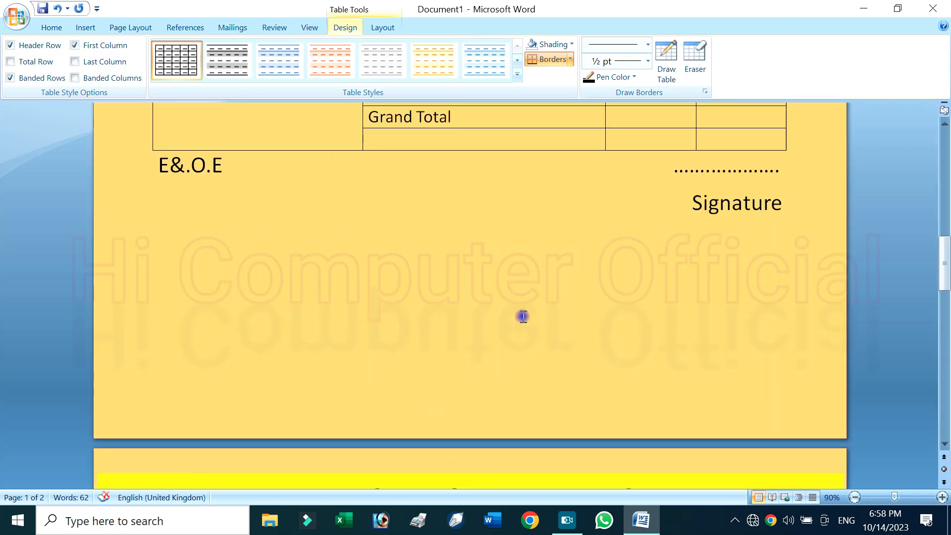
pyautogui.scroll(1, 523, 316)
pyautogui.click(693, 63)
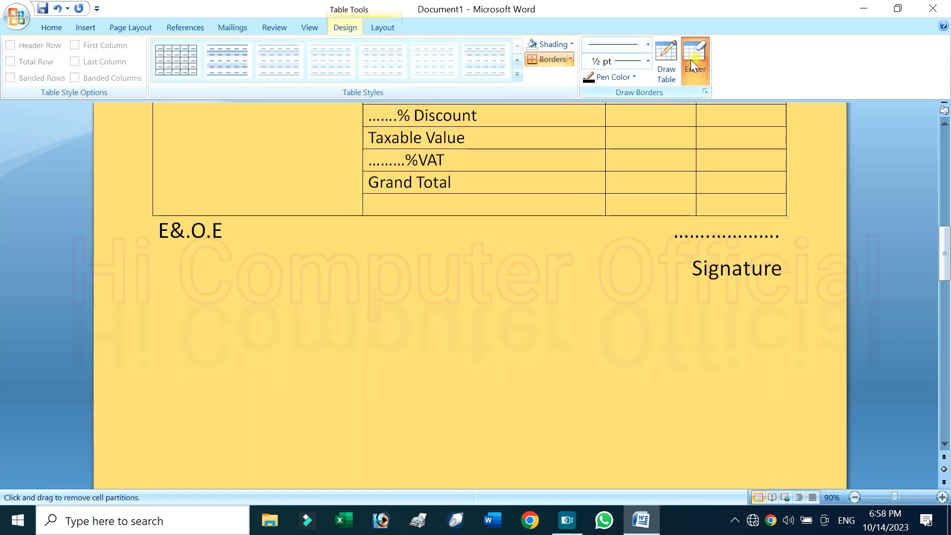
pyautogui.click(565, 194)
pyautogui.click(656, 193)
pyautogui.click(721, 193)
pyautogui.click(699, 70)
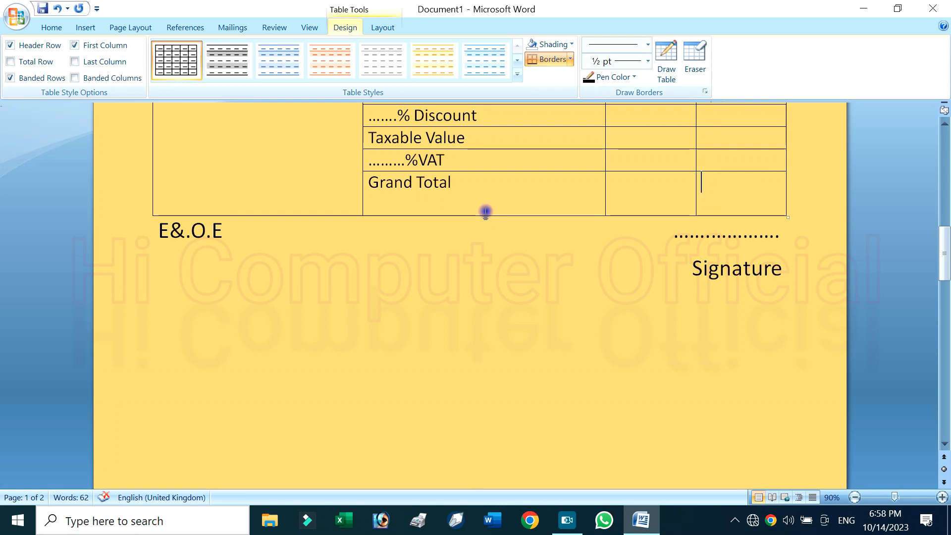
pyautogui.moveTo(484, 214); pyautogui.dragTo(480, 196)
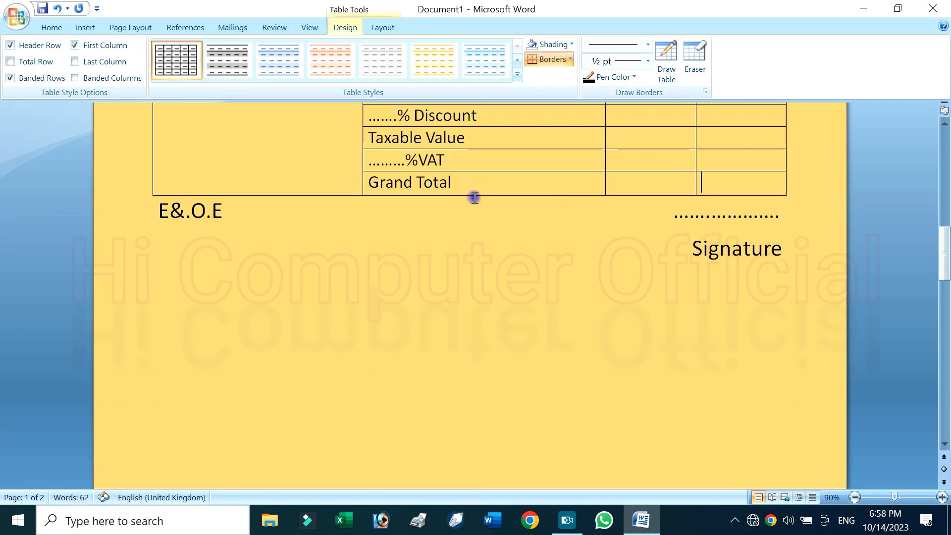
# Align the five totals labels from "Total" to "Grand Total" centre right in their cells
pyautogui.scroll(3, 544, 307)
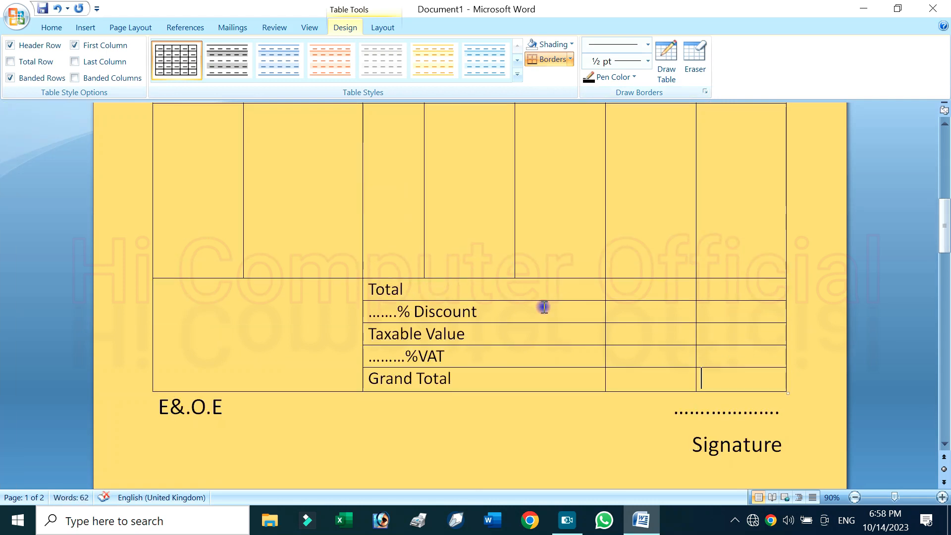
pyautogui.moveTo(526, 286); pyautogui.dragTo(534, 380)
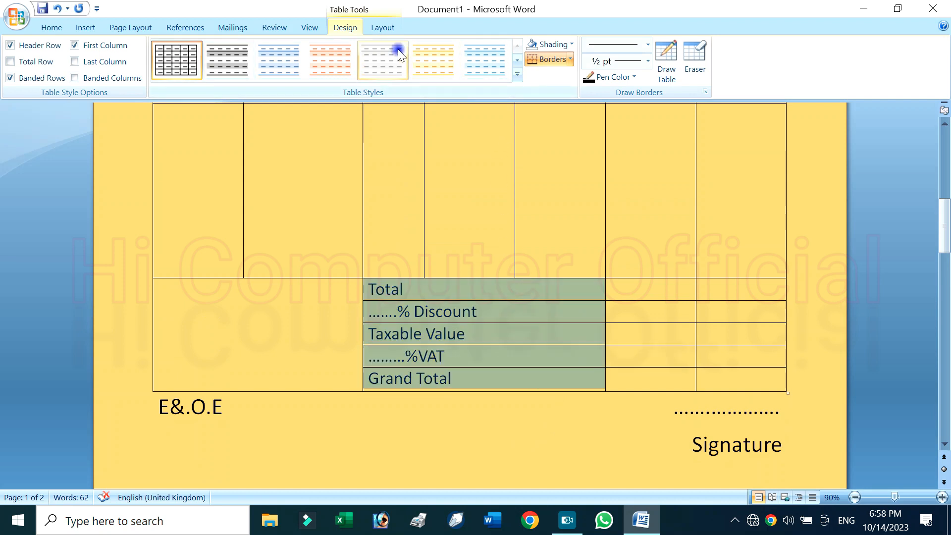
pyautogui.click(391, 31)
pyautogui.click(609, 61)
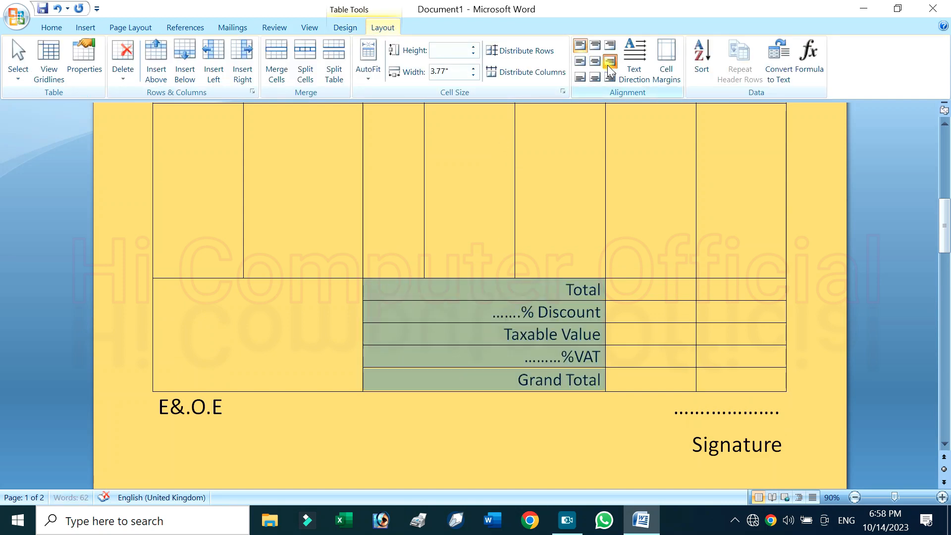
# Enter the subheadings "Rs." and "Ps." in the two cells under "Amount"
pyautogui.scroll(2, 608, 317)
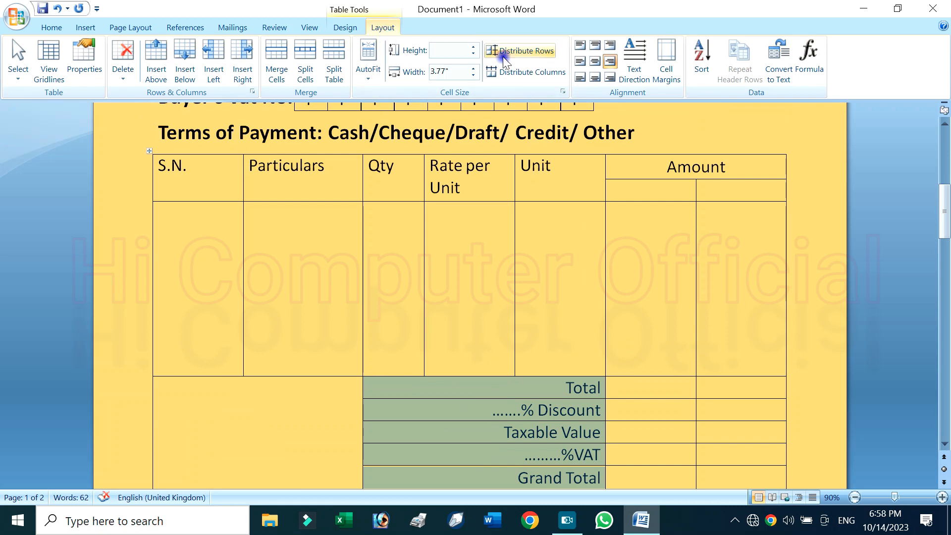
pyautogui.scroll(1, 634, 267)
pyautogui.click(625, 222)
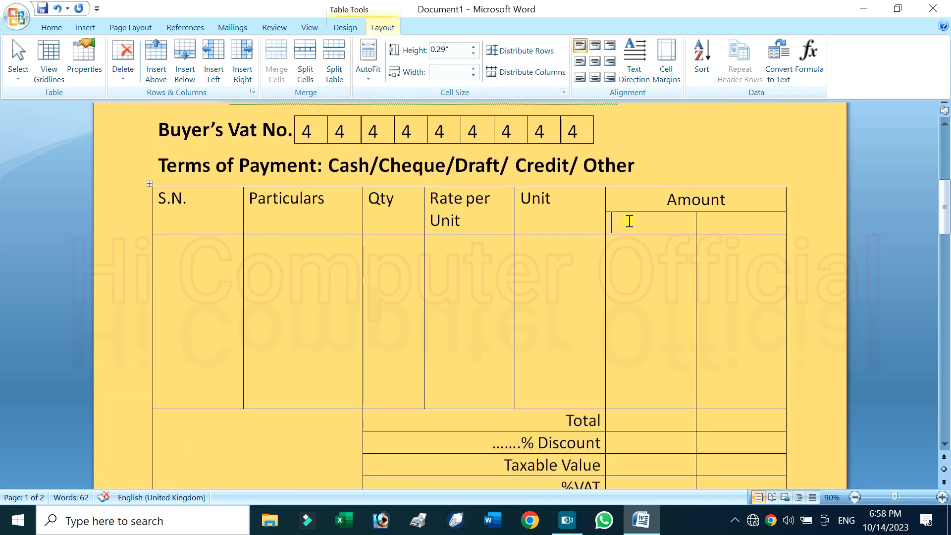
pyautogui.write('R')
pyautogui.write('s')
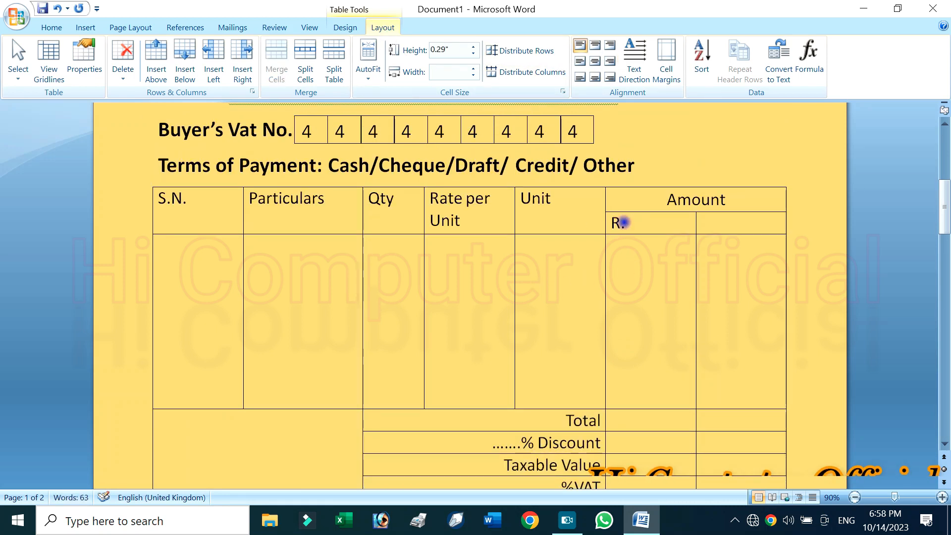
pyautogui.write('.')
pyautogui.press('Tab')
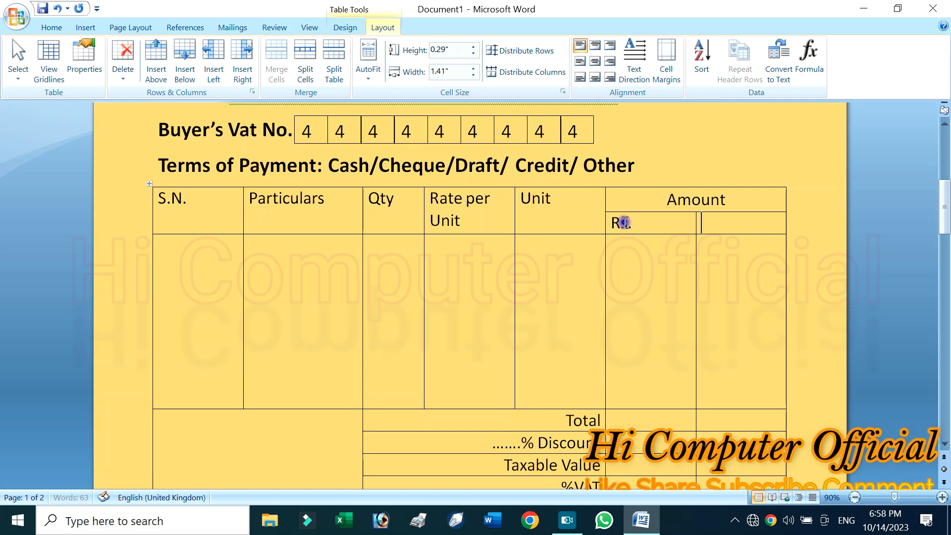
pyautogui.write('Ps')
pyautogui.press('BackSpace')
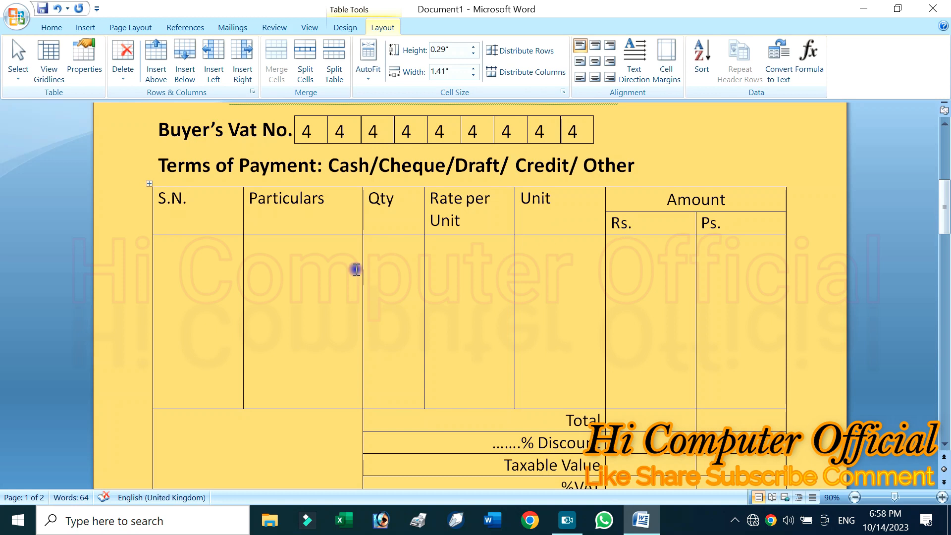
# Enter the serial numbers 1, 2 and 3 on separate lines in the large cell under "S.N."
pyautogui.click(210, 244)
pyautogui.write('1')
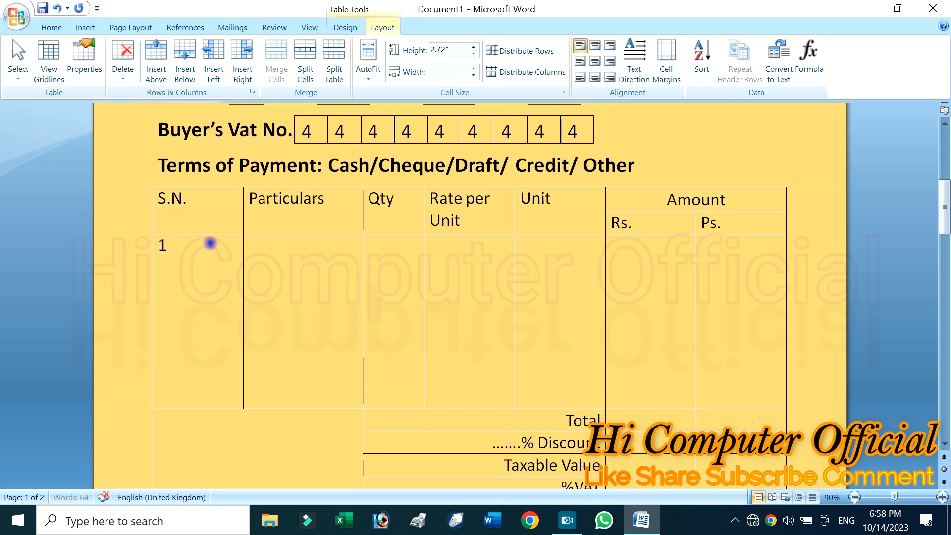
pyautogui.press('Return')
pyautogui.write('323')
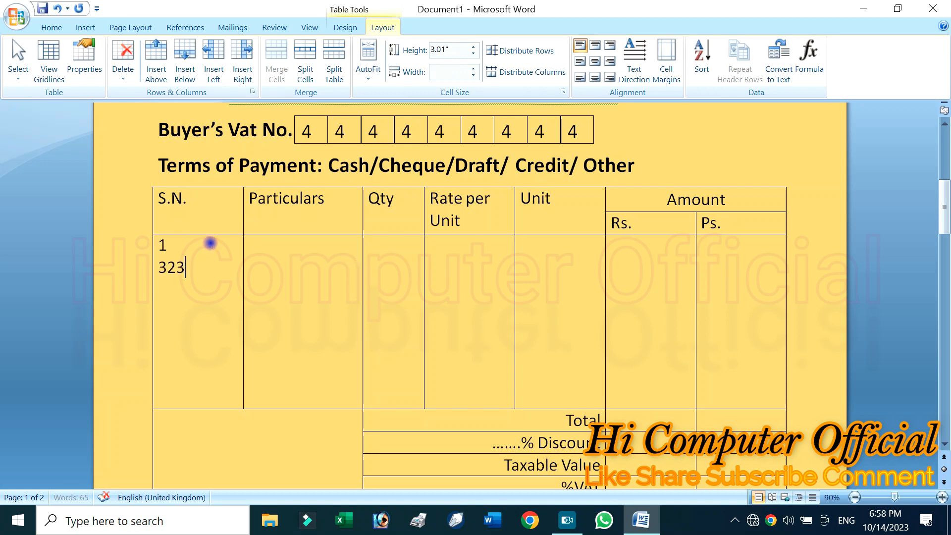
pyautogui.press('BackSpace')
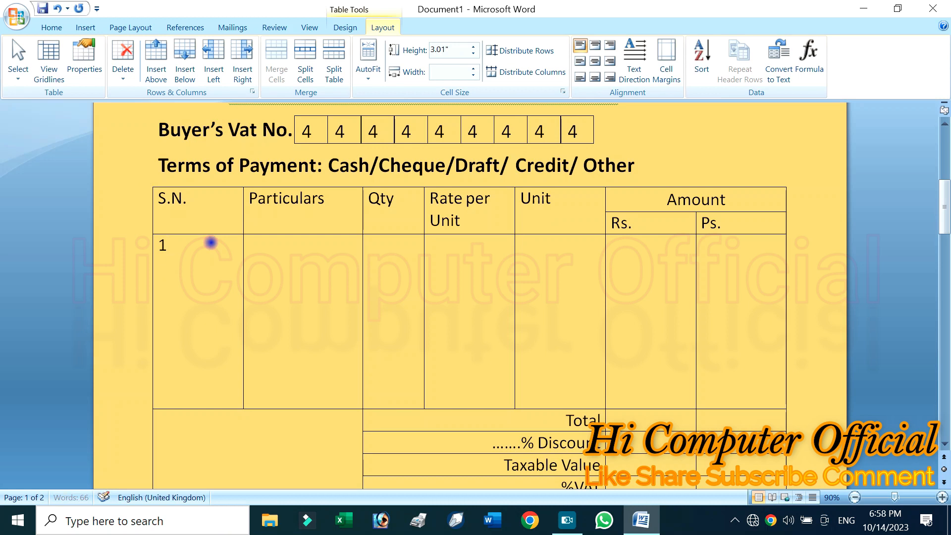
pyautogui.press('Return')
pyautogui.write('3')
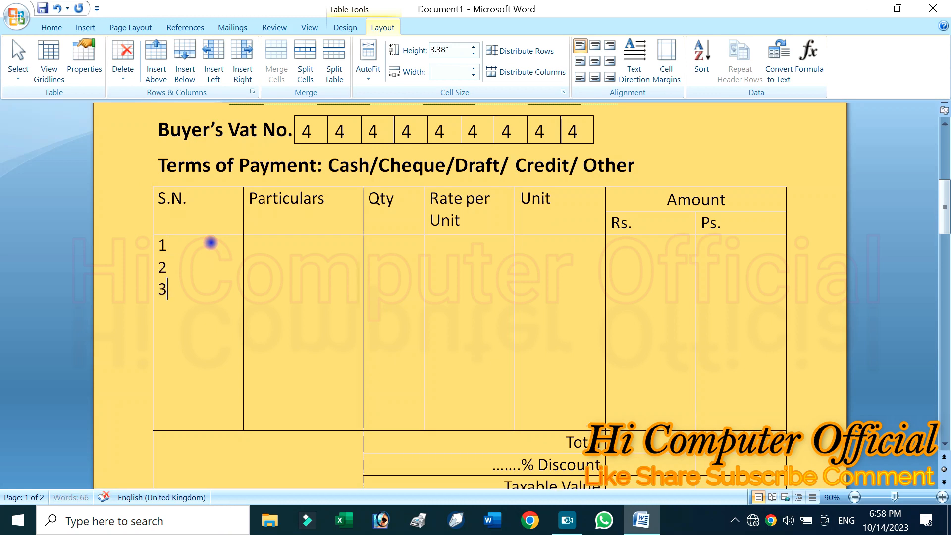
pyautogui.press('Return')
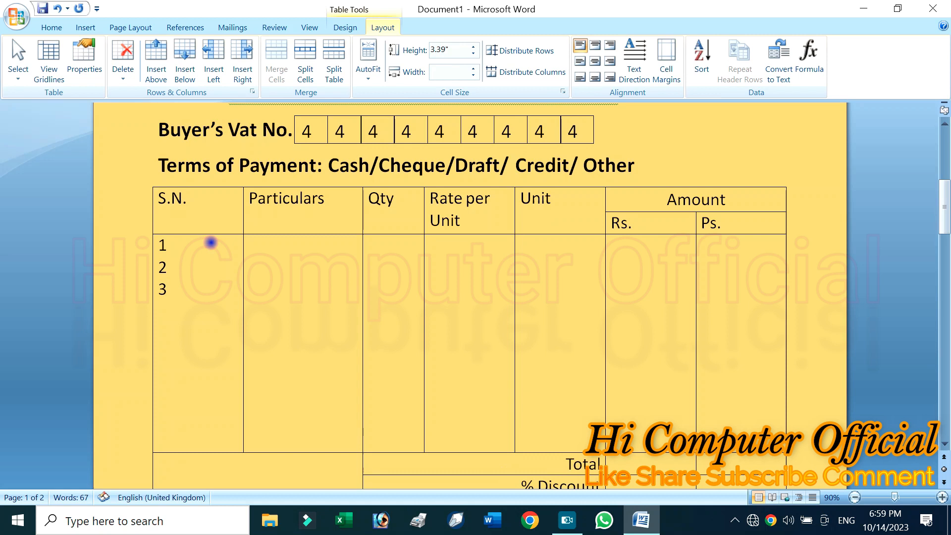
pyautogui.press('BackSpace')
# List "Computer", "Laptop" and "Mobile" on separate lines under "Particulars", level with serial numbers 1 to 3
pyautogui.click(264, 238)
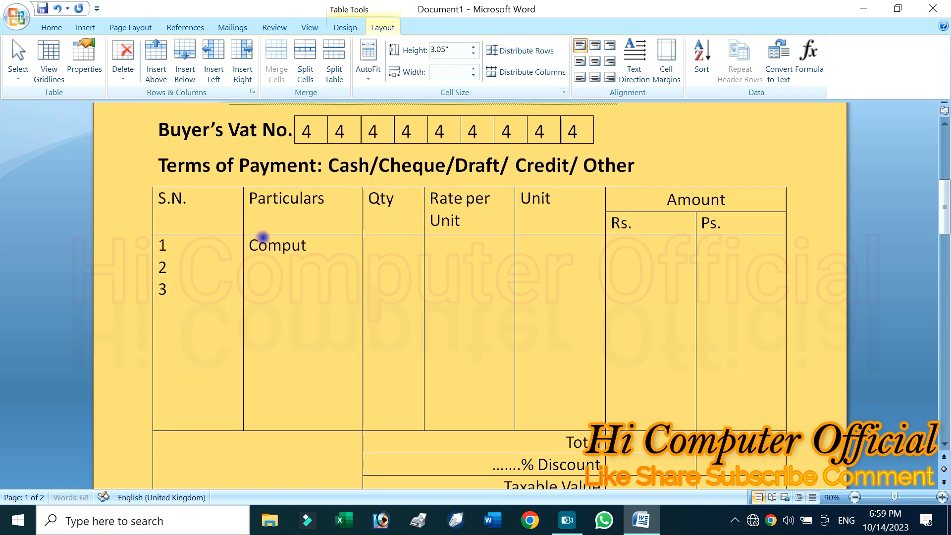
pyautogui.press('Down')
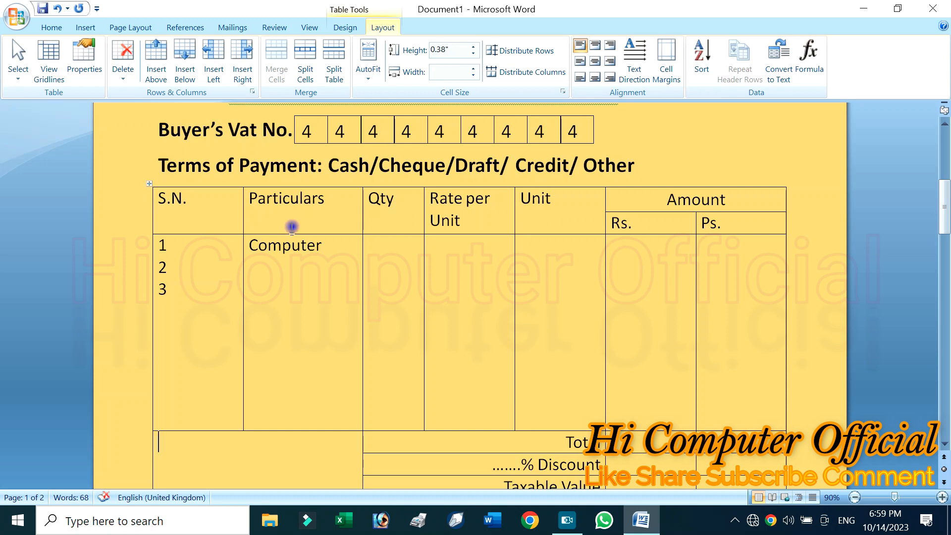
pyautogui.click(323, 247)
pyautogui.press('Return')
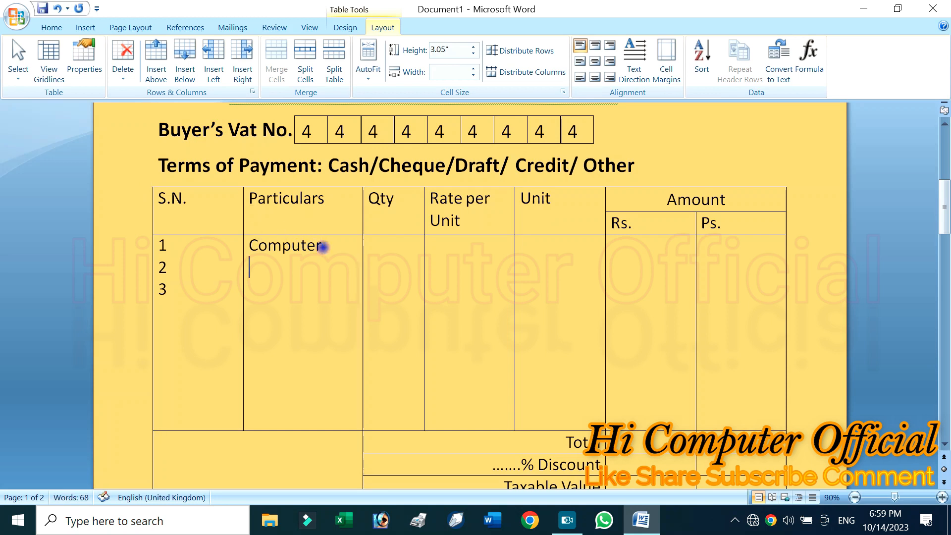
pyautogui.write('Lp')
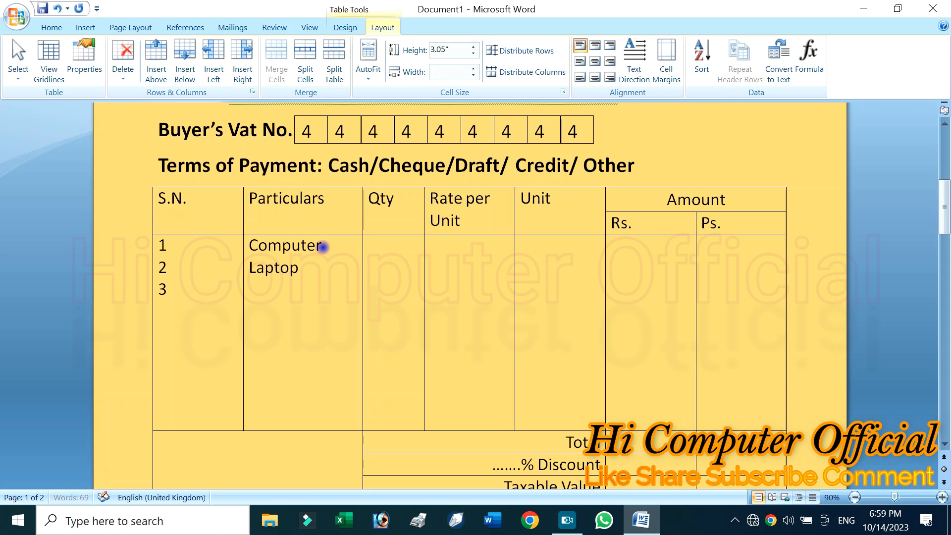
pyautogui.press('BackSpace')
pyautogui.press('Down')
pyautogui.click(307, 299)
pyautogui.write('Mobile')
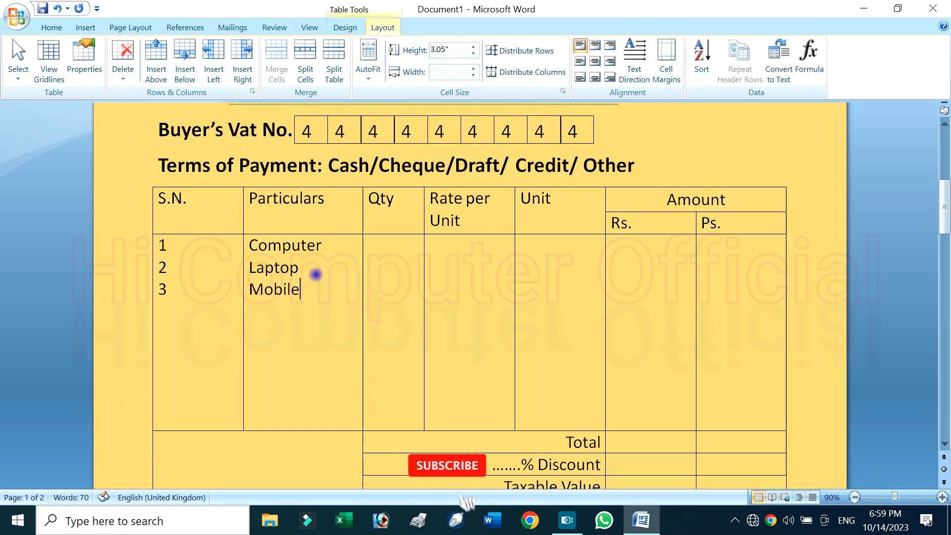
# Fill in the Computer item with quantity 10, rate per unit 15000 and unit "Pis"
pyautogui.click(407, 260)
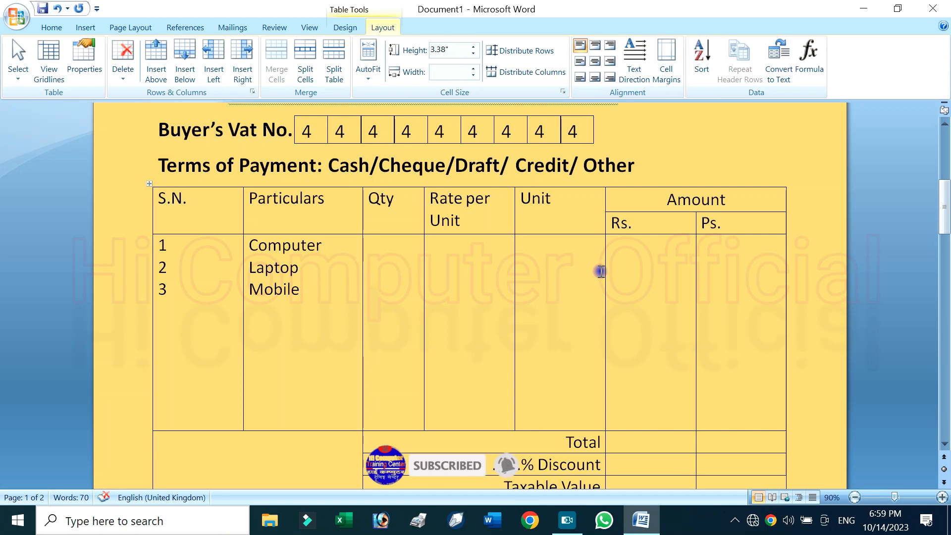
pyautogui.write('10')
pyautogui.press('Tab')
pyautogui.write('15000')
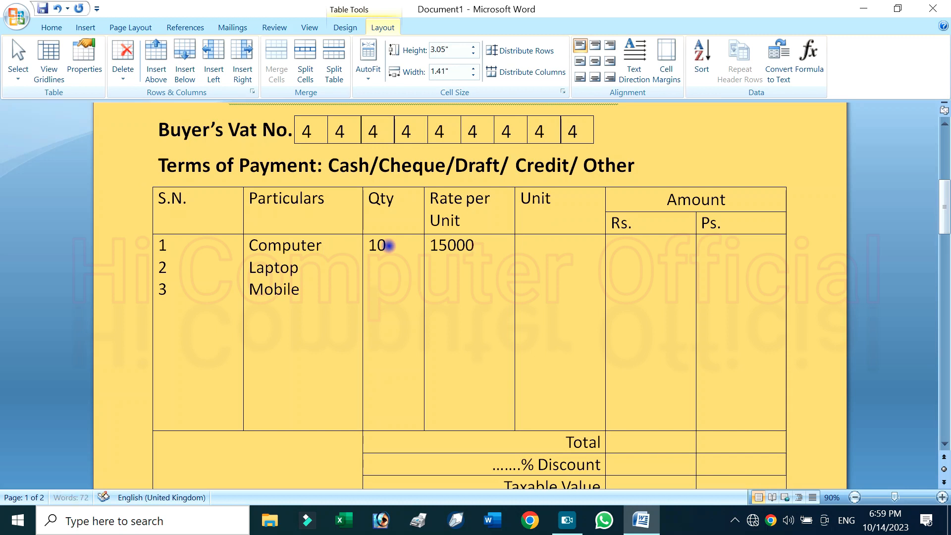
pyautogui.press('Tab')
pyautogui.write('Pi')
pyautogui.press('Tab')
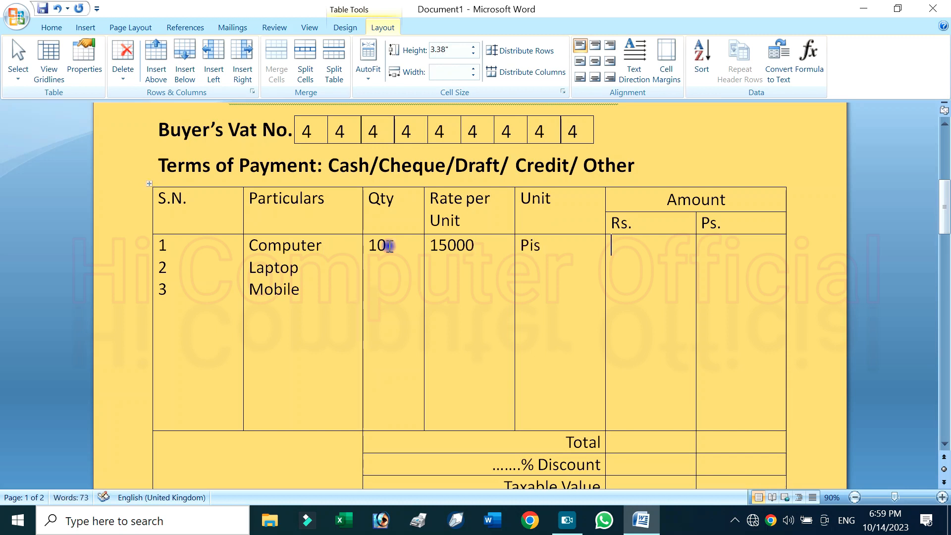
# Enter 150000 as the Computer item's amount under "Rs."
pyautogui.write('=')
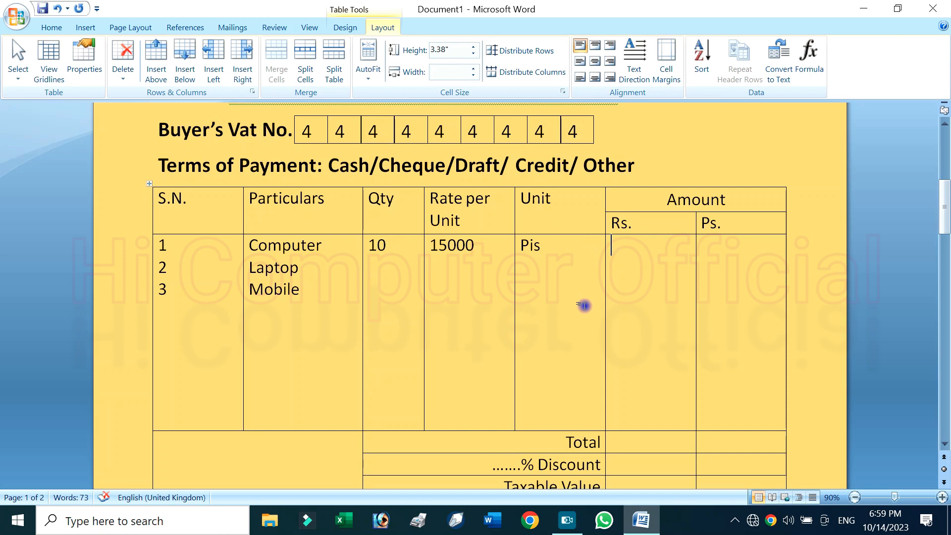
pyautogui.scroll(-1, 584, 341)
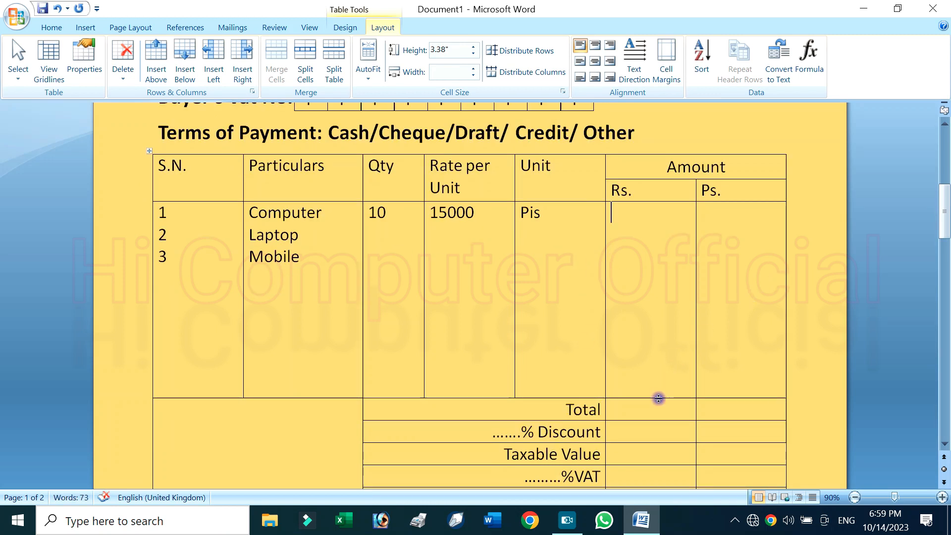
pyautogui.write('1')
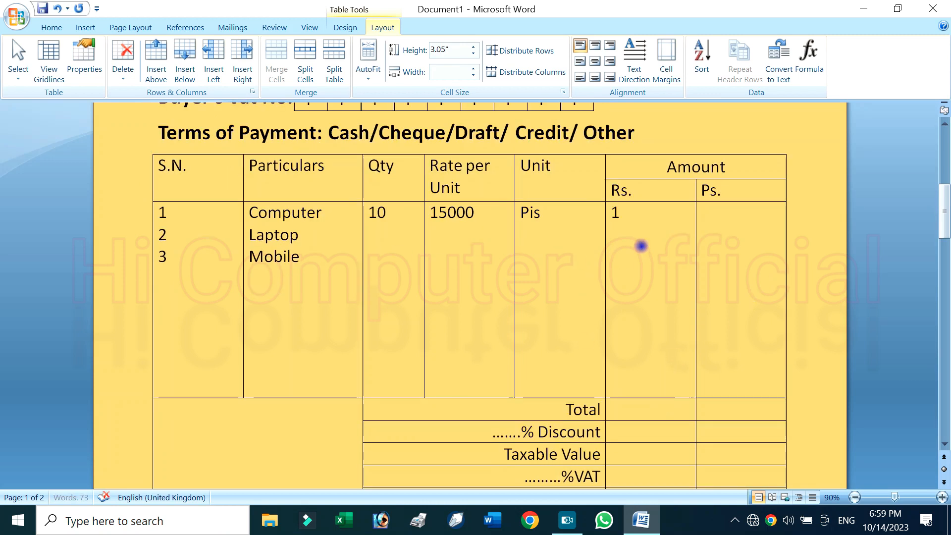
pyautogui.write('5600')
pyautogui.press('BackSpace')
pyautogui.press('BackSpace')
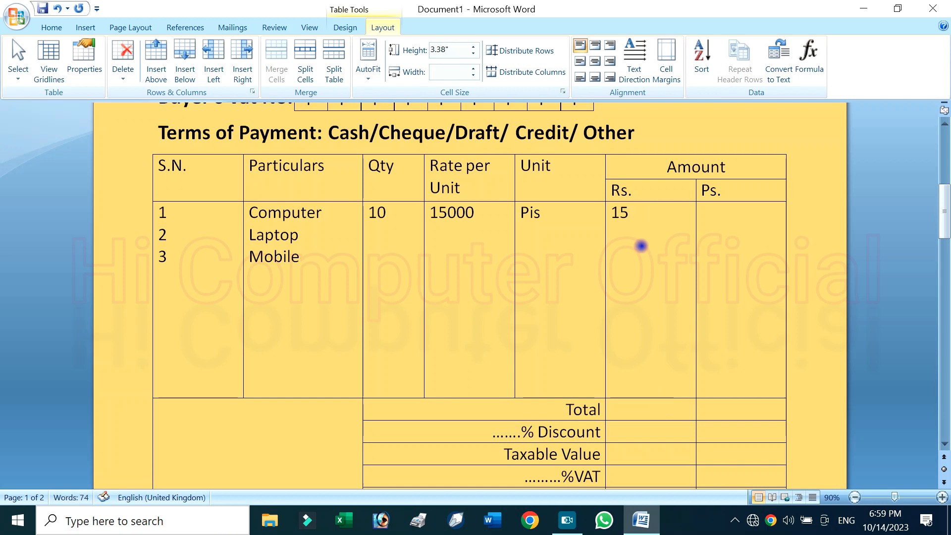
pyautogui.write('500')
pyautogui.press('BackSpace')
pyautogui.press('BackSpace')
pyautogui.press('BackSpace')
pyautogui.write('0000')
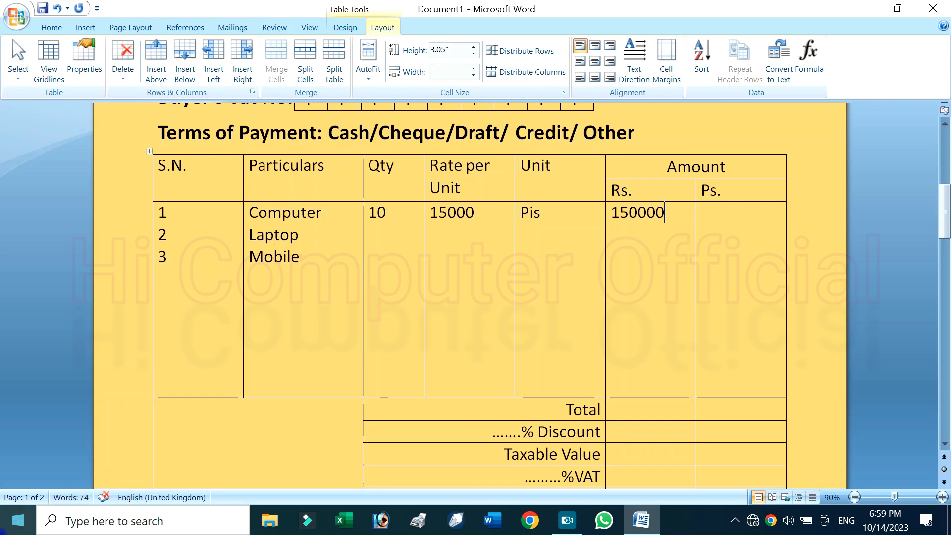
# Find and open the Windows Calculator app
pyautogui.click(20, 520)
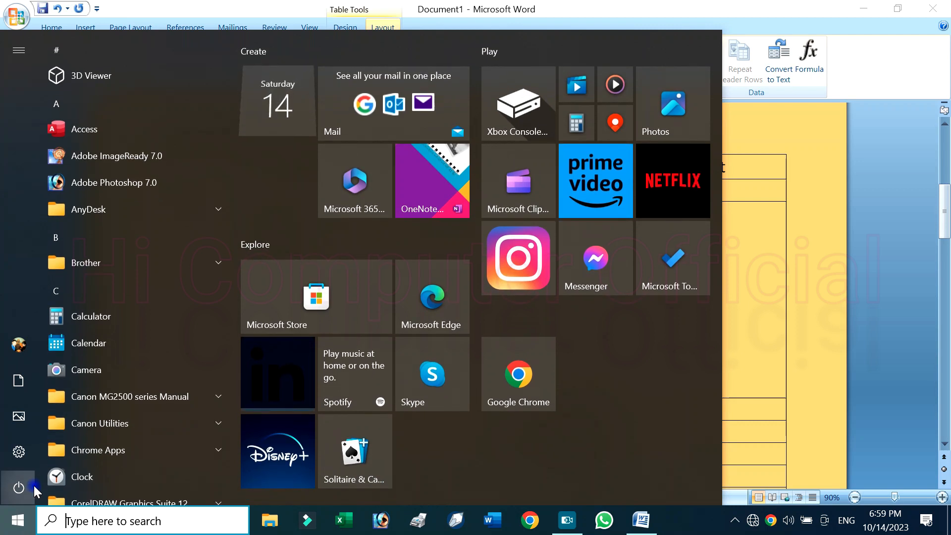
pyautogui.write('cal')
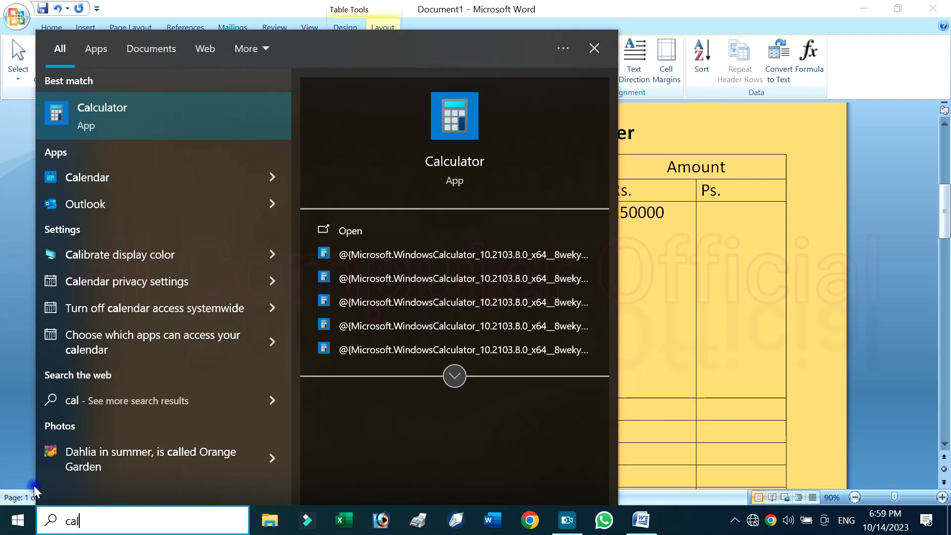
pyautogui.press('Return')
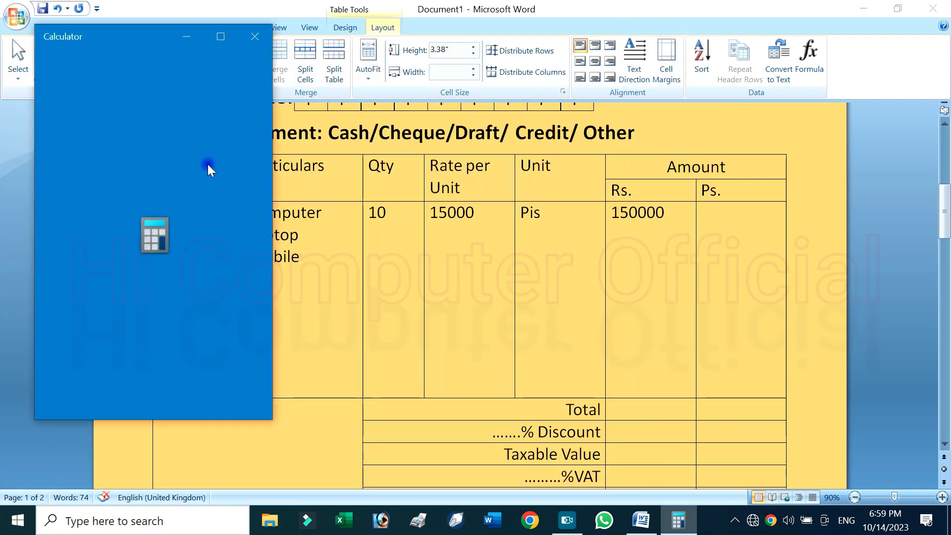
# Back in Word, give the Laptop item quantity 32, rate 10000 and unit "Pis", and start a new line below 150000 under "Rs."
pyautogui.click(396, 243)
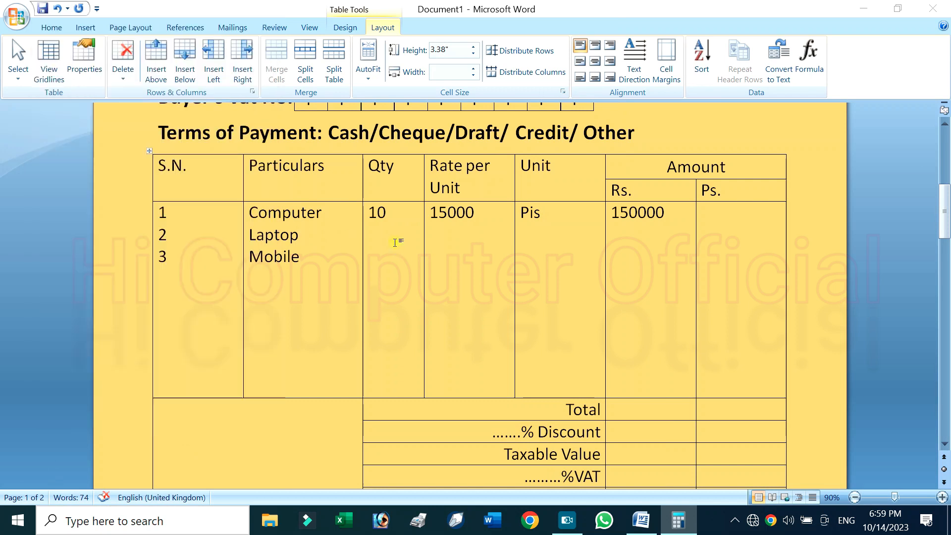
pyautogui.press('Return')
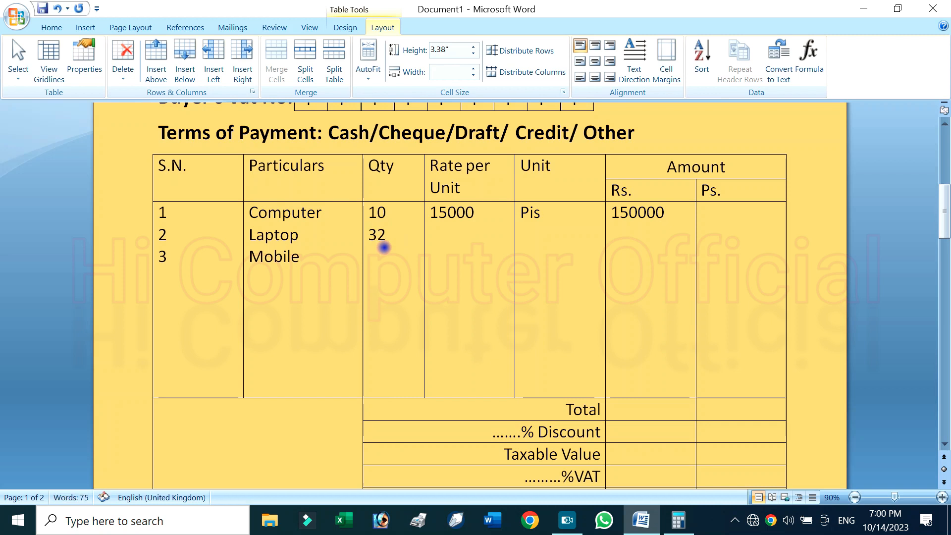
pyautogui.press('Tab')
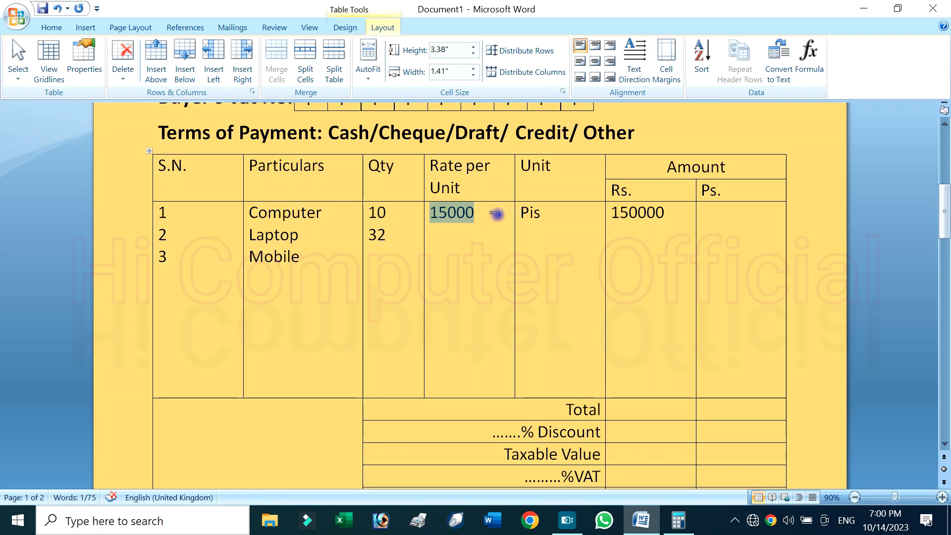
pyautogui.click(497, 214)
pyautogui.write('1')
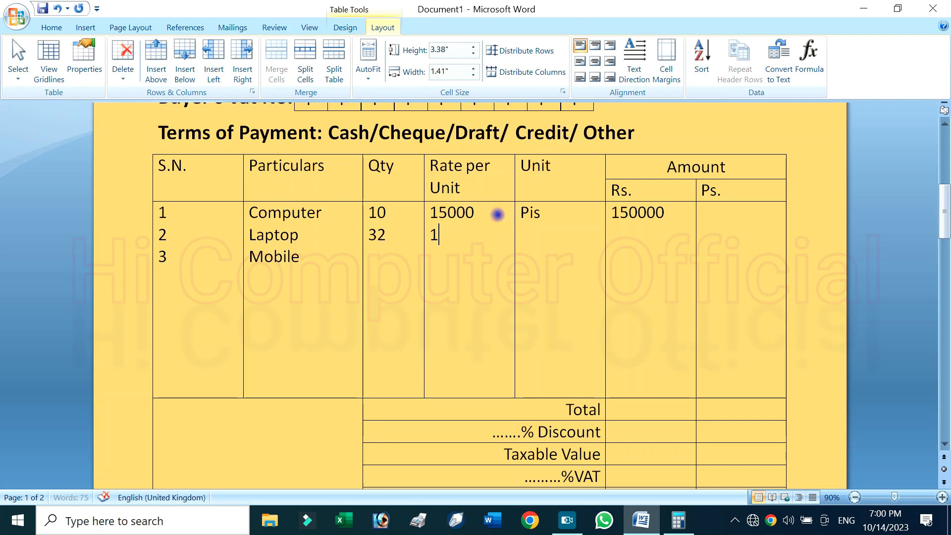
pyautogui.write('0000')
pyautogui.click(554, 238)
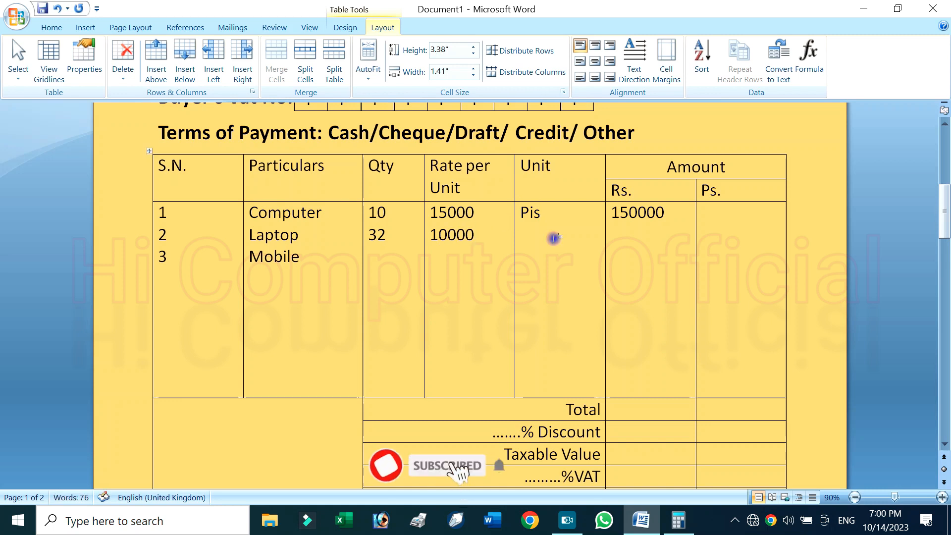
pyautogui.write('pis')
pyautogui.press('Tab')
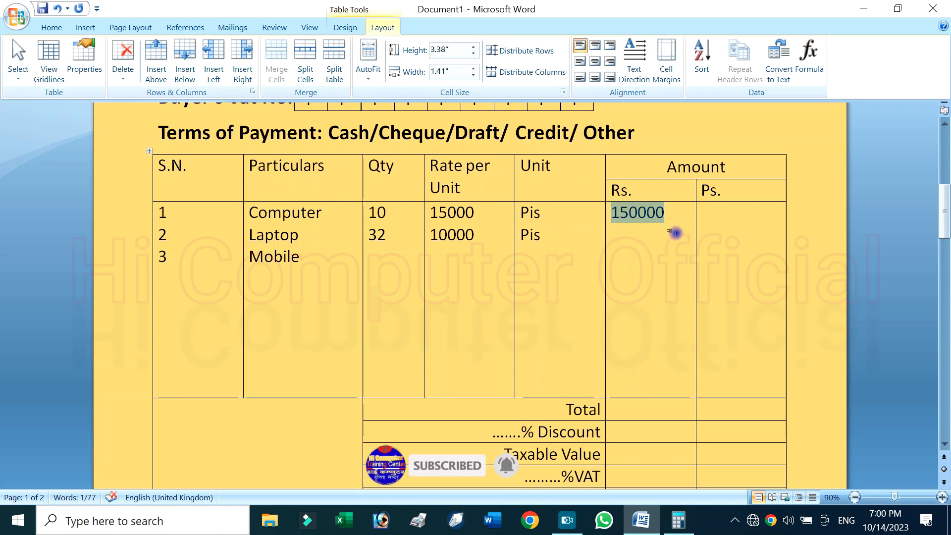
pyautogui.click(674, 233)
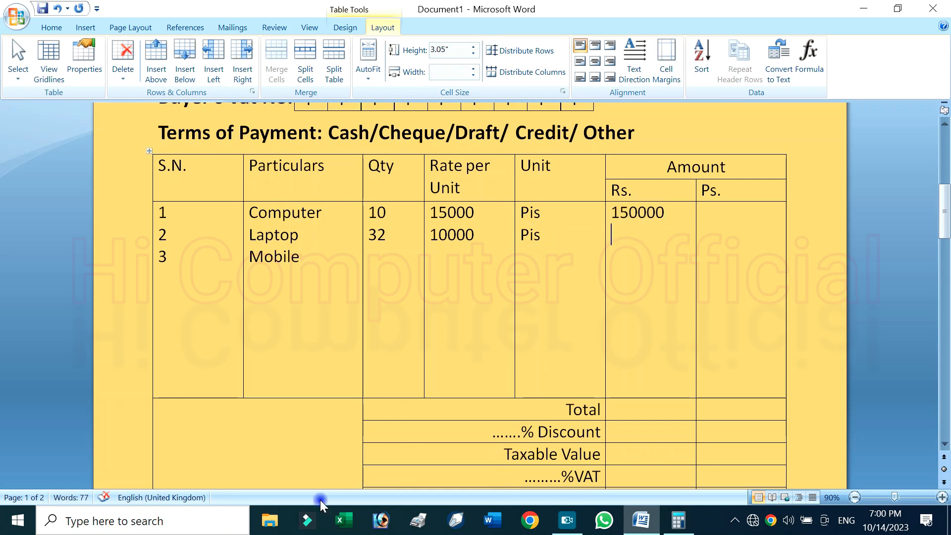
# Switch to Calculator and multiply 32 by 10000 to work out the Laptop amount
pyautogui.click(15, 522)
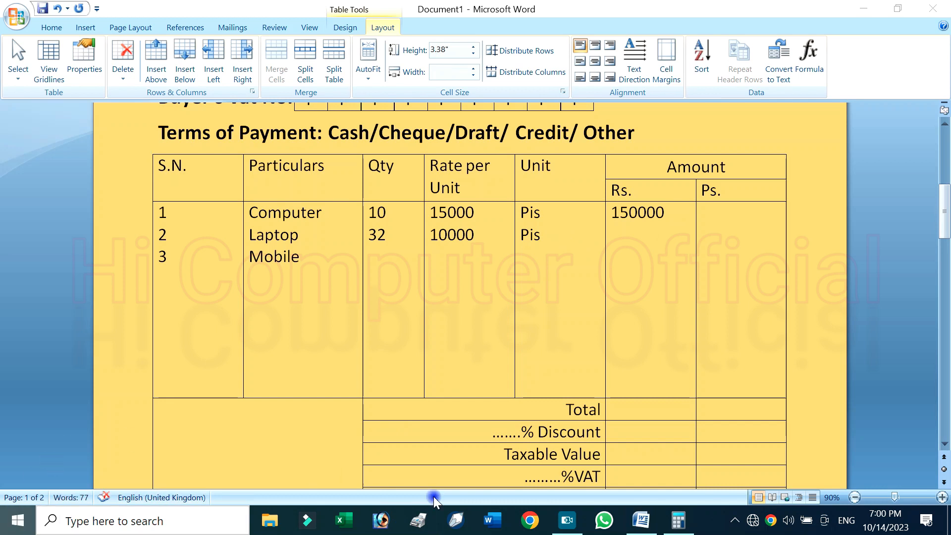
pyautogui.click(678, 519)
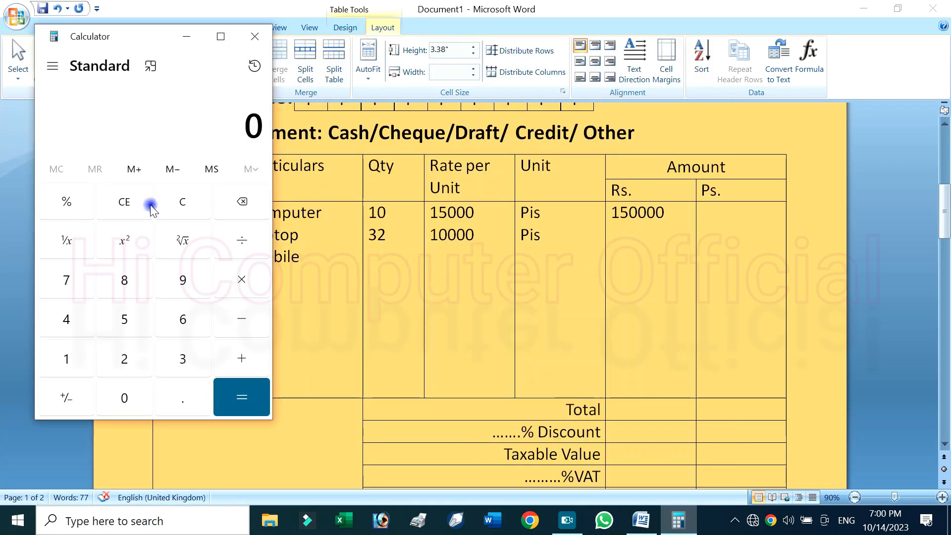
pyautogui.click(78, 359)
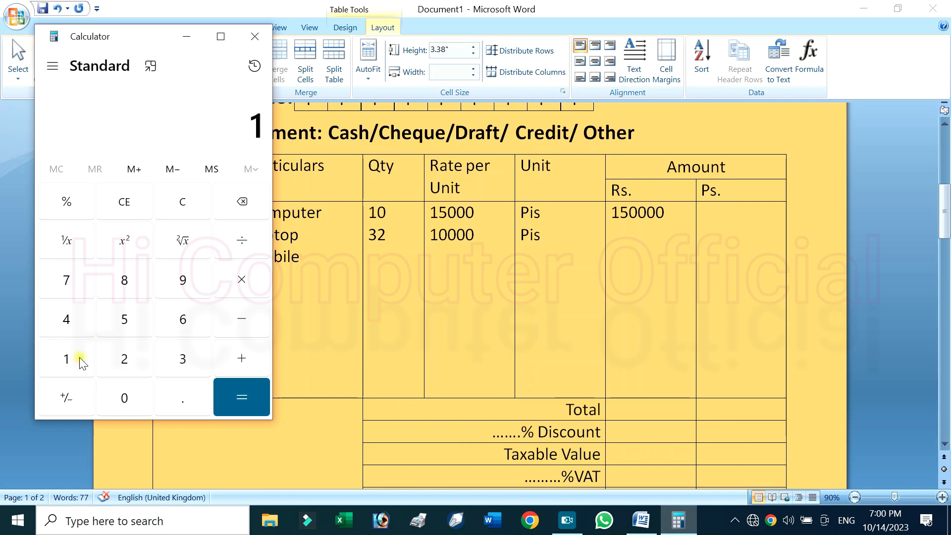
pyautogui.click(202, 198)
pyautogui.click(168, 363)
pyautogui.click(130, 358)
pyautogui.click(240, 277)
pyautogui.click(53, 361)
pyautogui.click(121, 396)
pyautogui.doubleClick(121, 397)
pyautogui.click(122, 396)
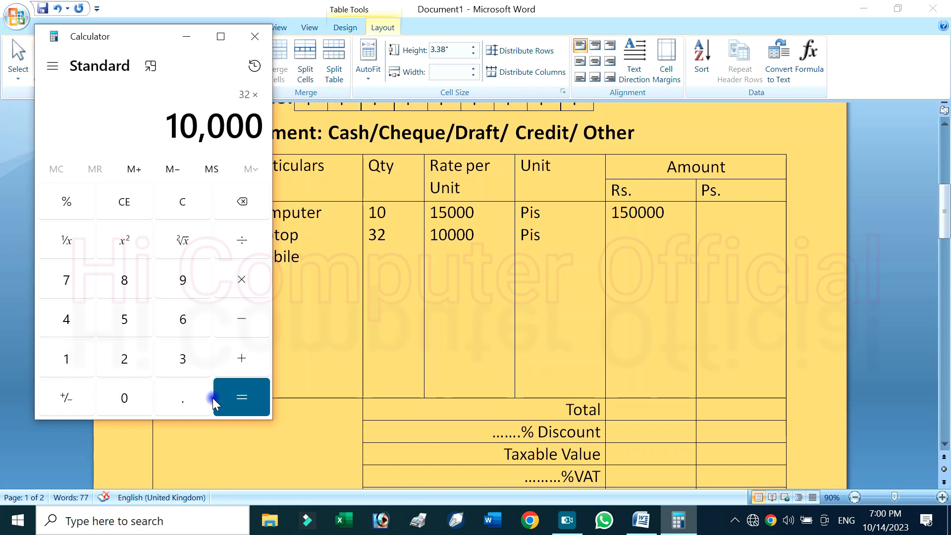
pyautogui.click(250, 400)
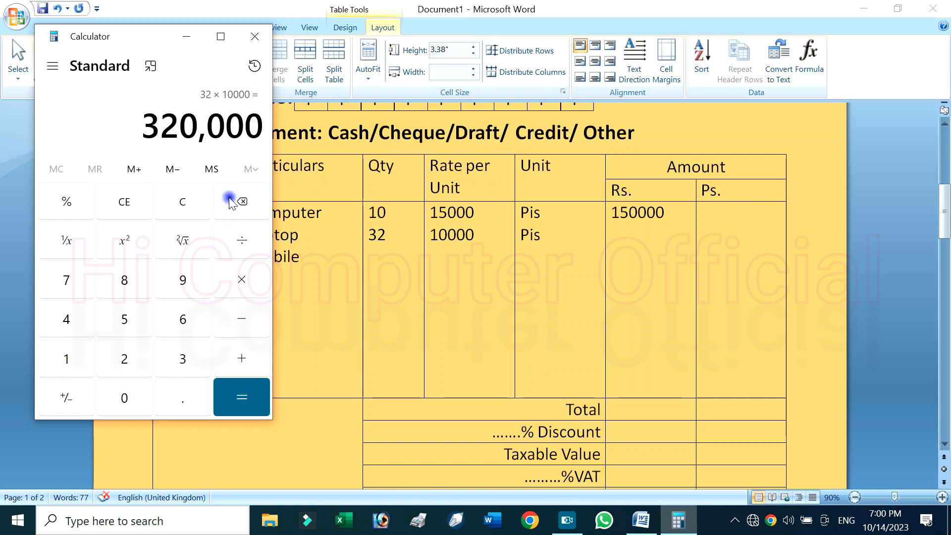
# Return to Word and enter 320000 as the Laptop item's amount under "Rs."
pyautogui.click(618, 245)
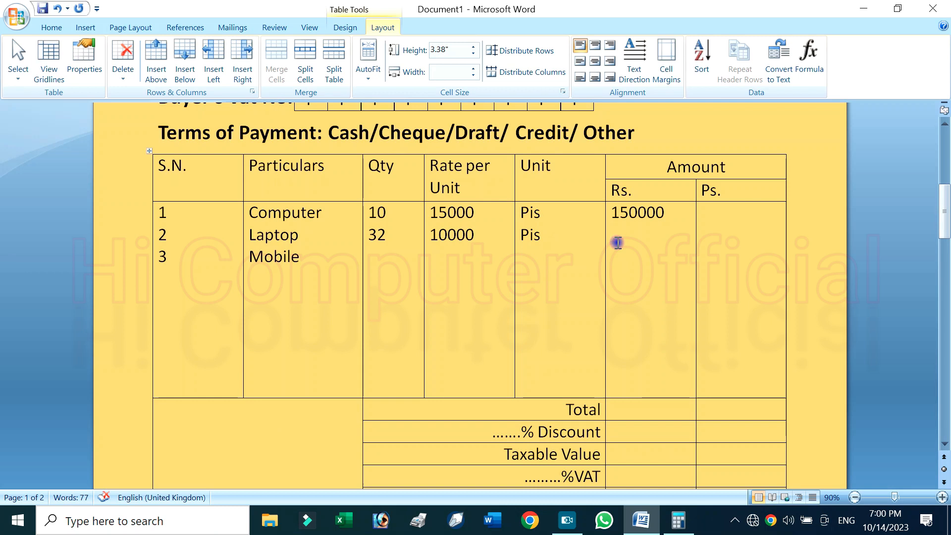
pyautogui.write('320000')
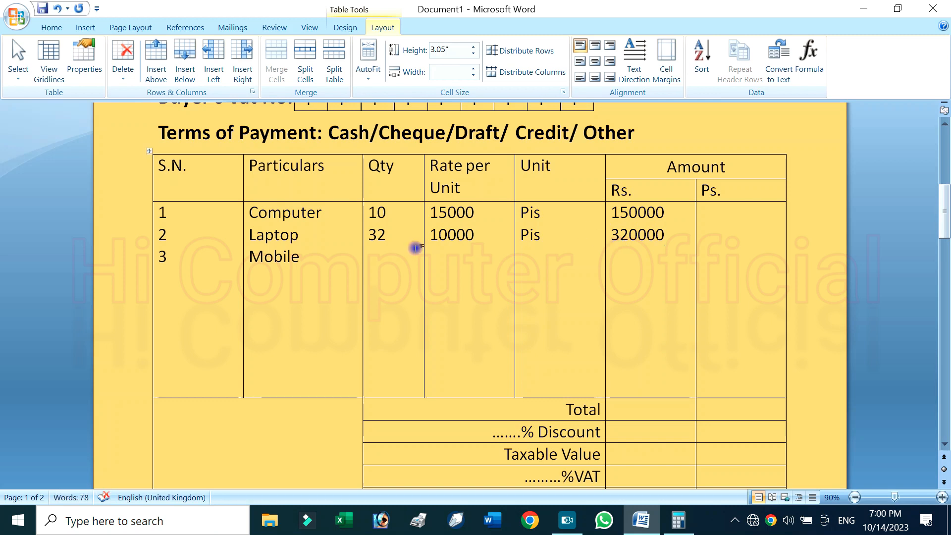
# Enter quantity 1 and rate 5000 for the Mobile item in the invoice table
pyautogui.click(399, 272)
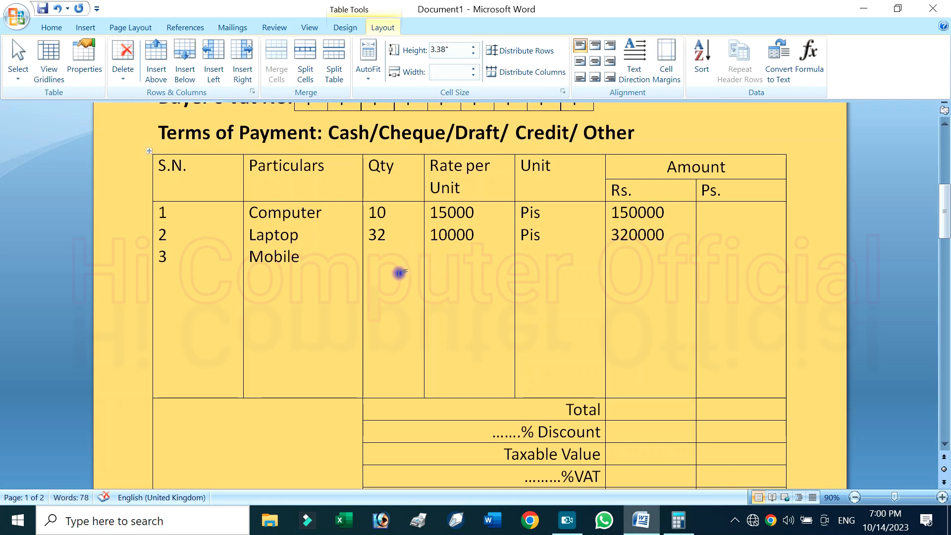
pyautogui.write('1')
pyautogui.press('Tab')
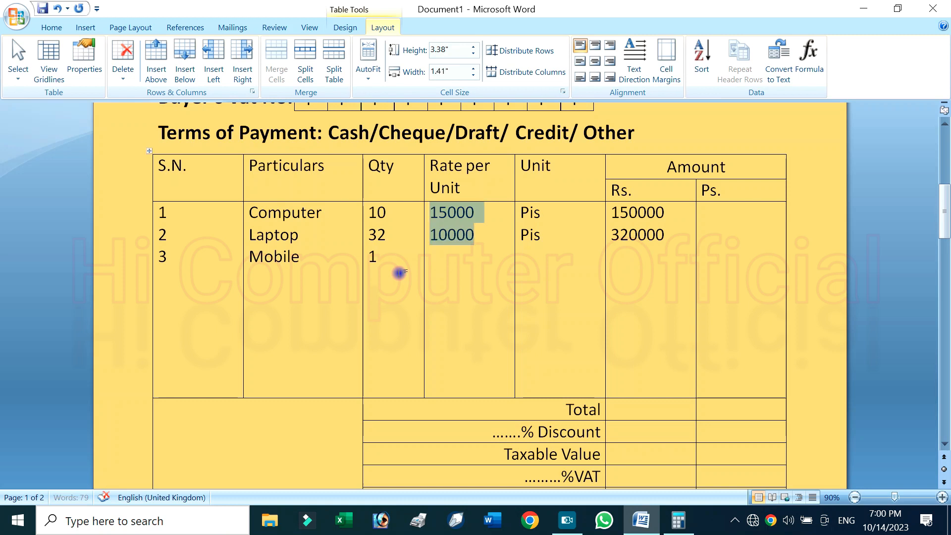
pyautogui.press('Right')
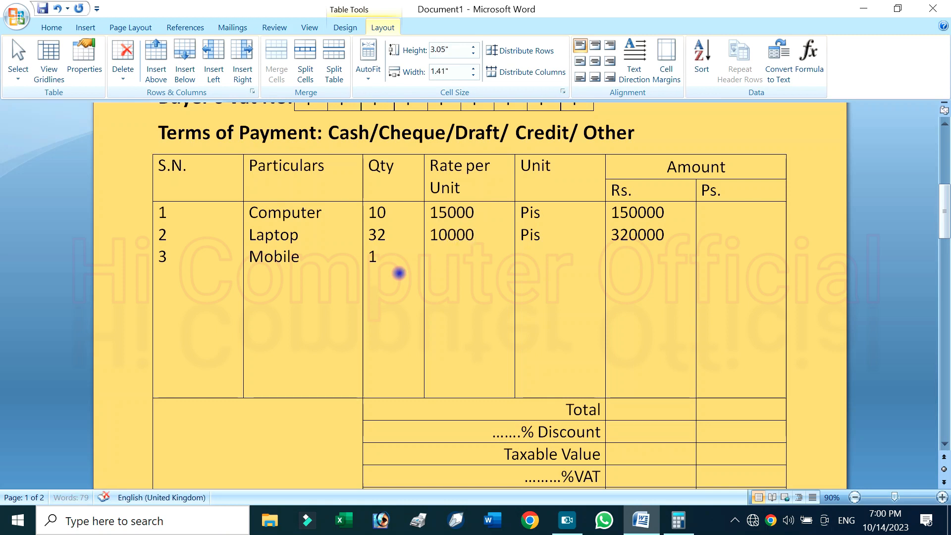
pyautogui.write('2')
pyautogui.press('BackSpace')
pyautogui.write('5000')
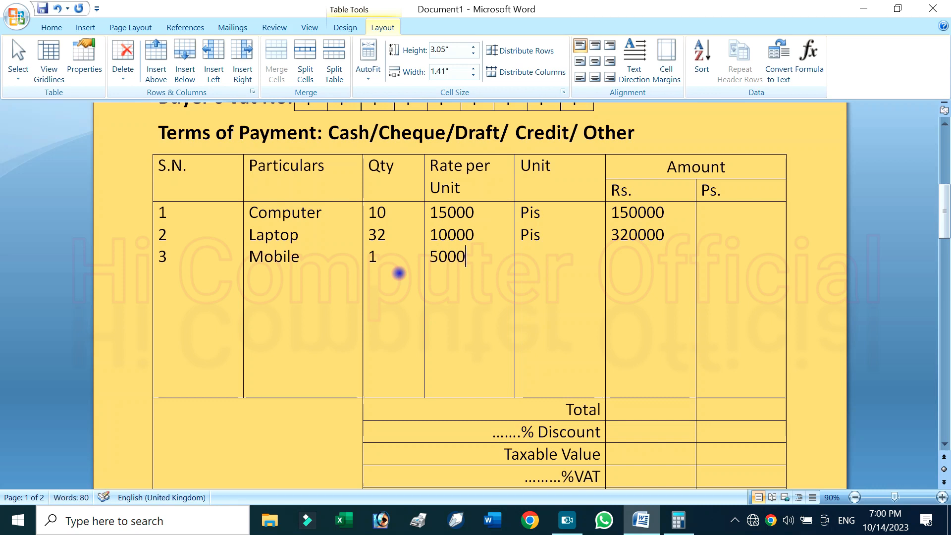
# Give the Mobile item the unit "Pis" and the amount 500000 under "Rs."
pyautogui.press('Tab')
pyautogui.press('Right')
pyautogui.press('Return')
pyautogui.write('p')
pyautogui.press('Tab')
pyautogui.press('Right')
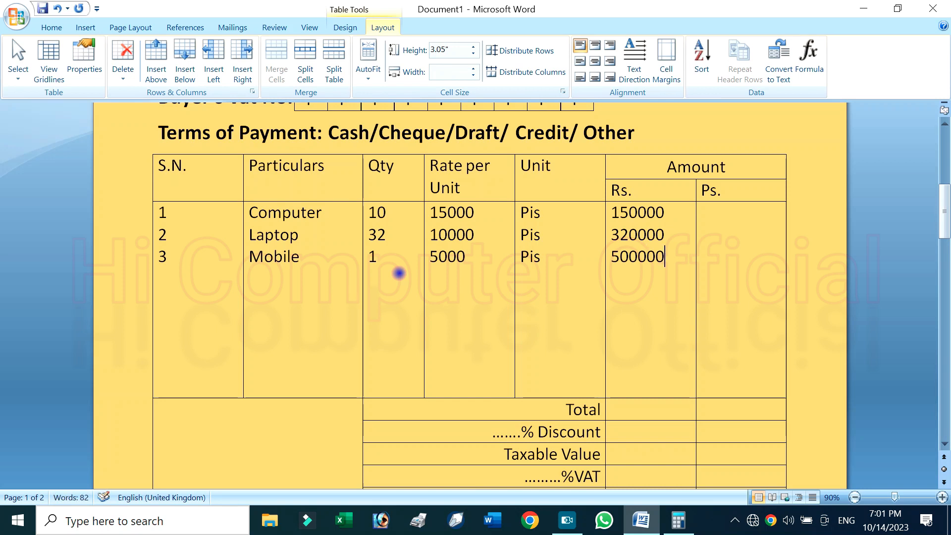
# Add comma separators to the three item amounts, making them 1,50,000, 3,20,000 and 5,00,000
pyautogui.click(638, 212)
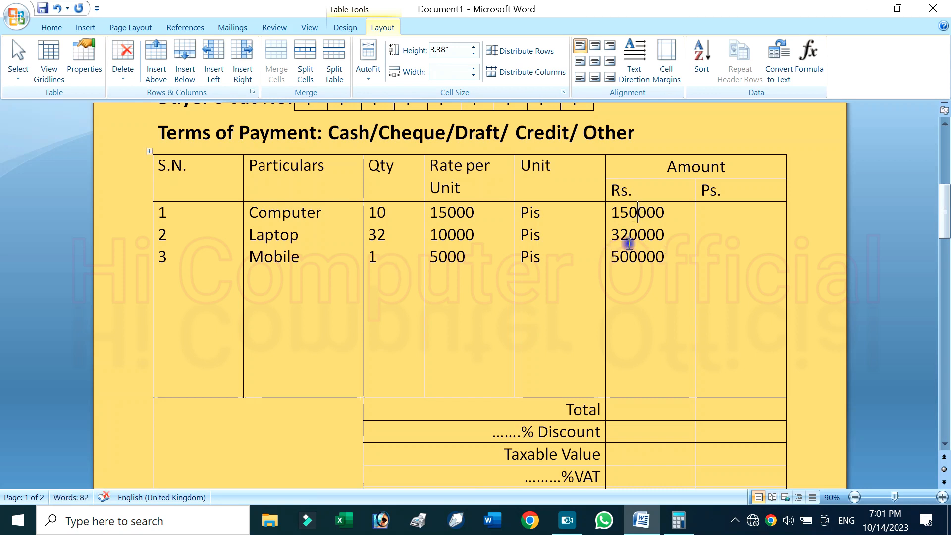
pyautogui.write(',')
pyautogui.click(634, 235)
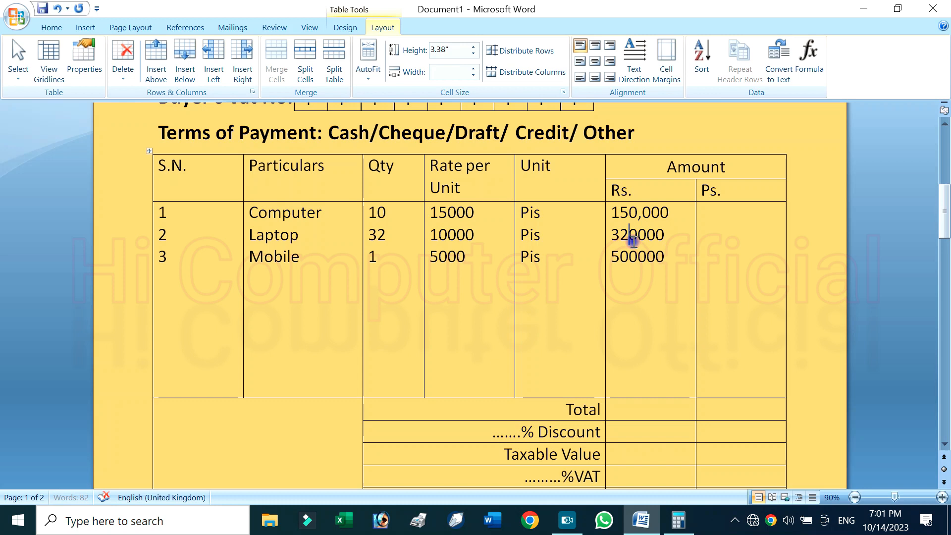
pyautogui.write(',')
pyautogui.click(637, 256)
pyautogui.write(',')
pyautogui.click(619, 256)
pyautogui.write(',')
pyautogui.click(617, 235)
pyautogui.write(',')
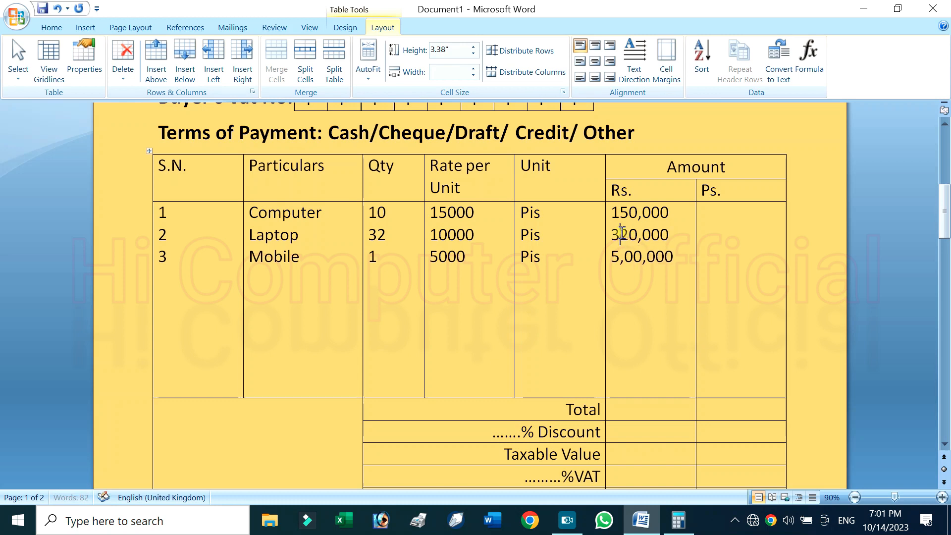
pyautogui.click(619, 212)
pyautogui.write(',')
pyautogui.scroll(-2, 654, 287)
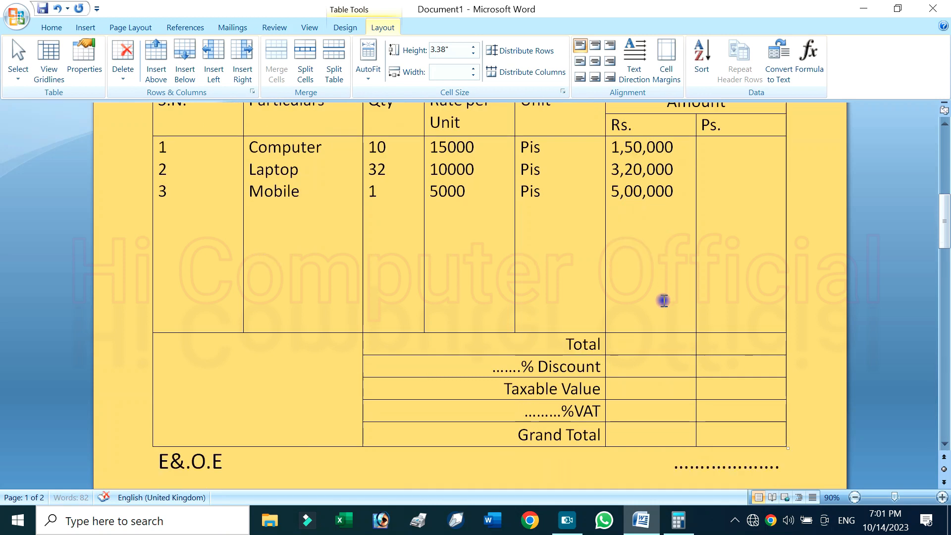
pyautogui.click(641, 344)
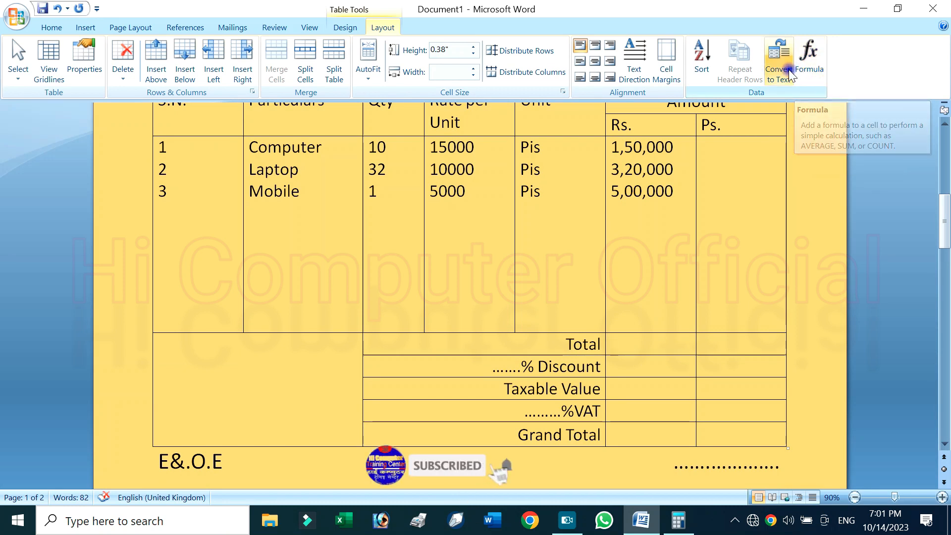
pyautogui.click(810, 52)
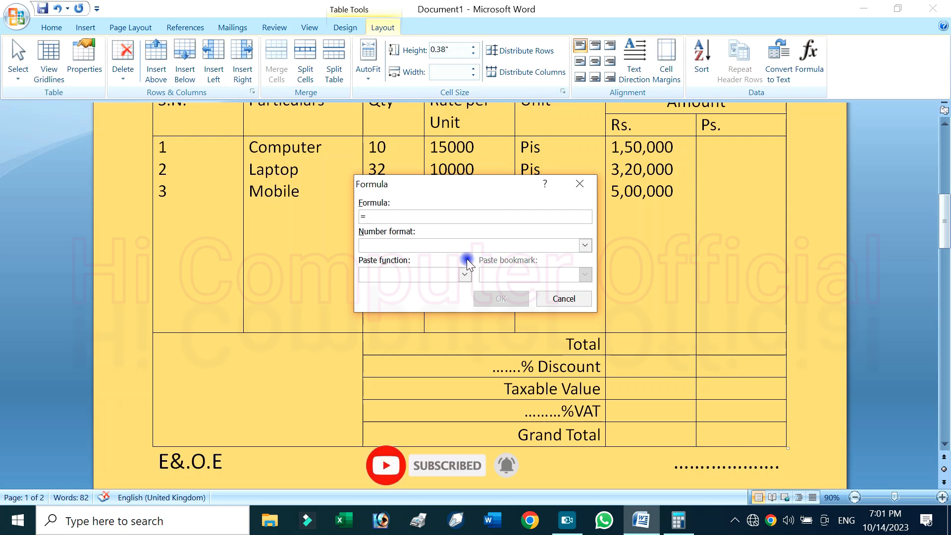
pyautogui.click(570, 186)
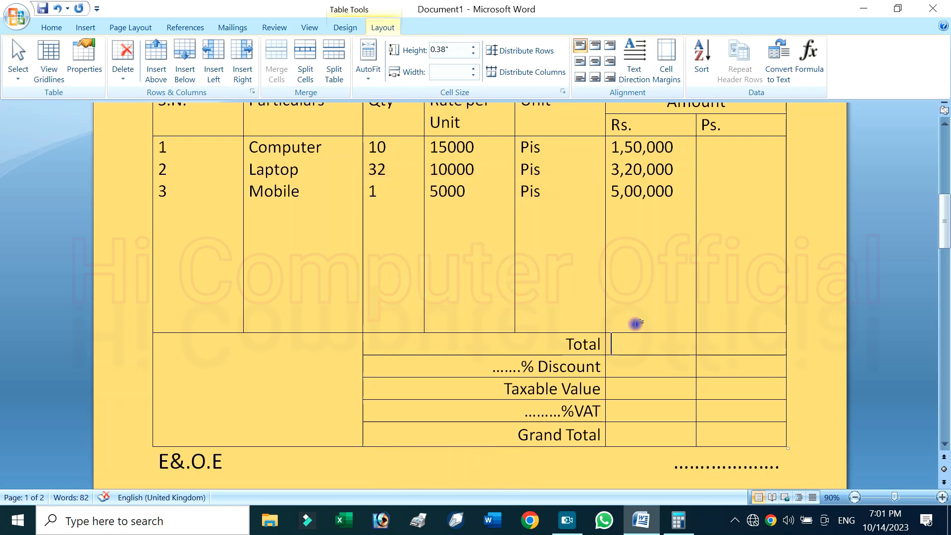
pyautogui.click(786, 62)
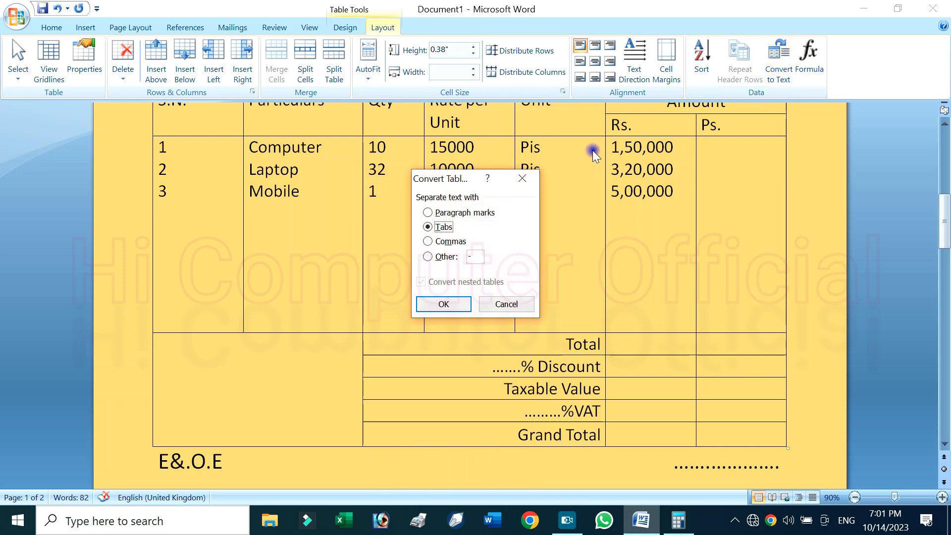
pyautogui.click(522, 178)
# Try the formula =sum(above in the Total row's "Rs." cell and clear what it inserts
pyautogui.click(811, 49)
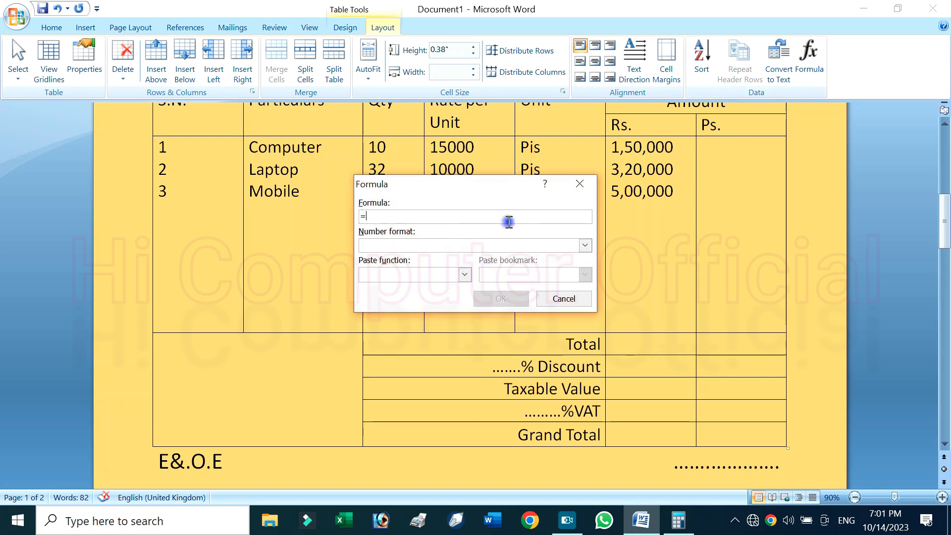
pyautogui.write('sum(above')
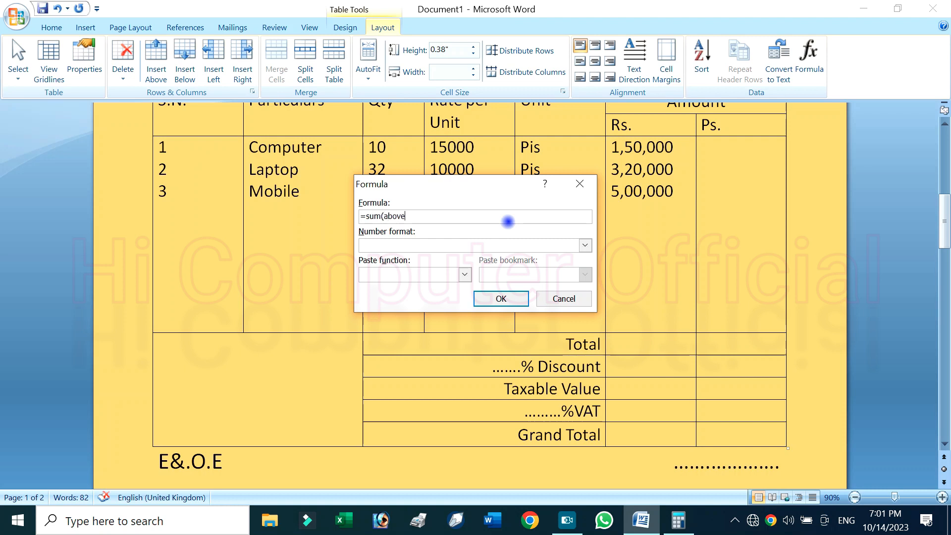
pyautogui.click(510, 301)
pyautogui.moveTo(669, 383); pyautogui.dragTo(608, 343)
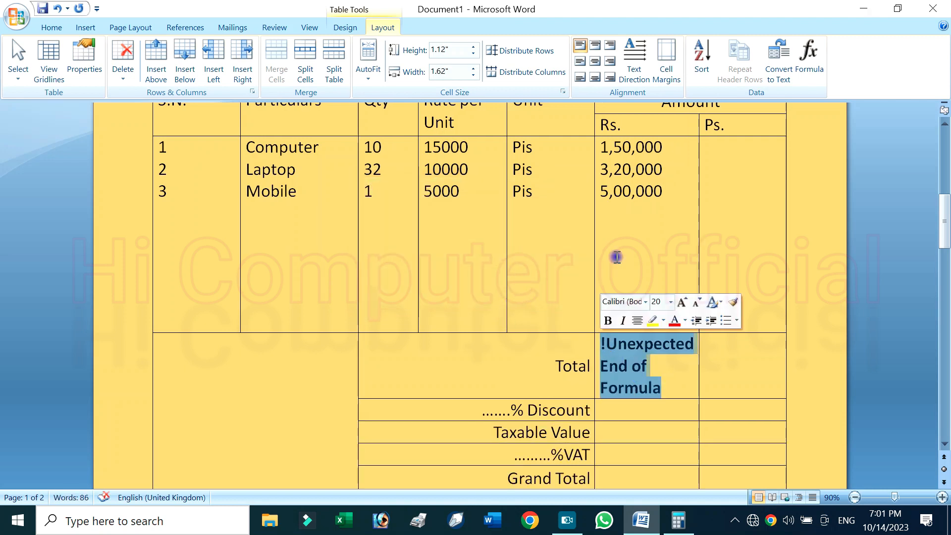
pyautogui.press('Delete')
# Remove the commas from the Mobile, Laptop and Computer amounts so they read 500000, 320000 and 150000
pyautogui.click(639, 192)
pyautogui.press('BackSpace')
pyautogui.press('BackSpace')
pyautogui.press('BackSpace')
pyautogui.click(619, 169)
pyautogui.press('BackSpace')
pyautogui.click(650, 147)
pyautogui.press('BackSpace')
pyautogui.click(620, 147)
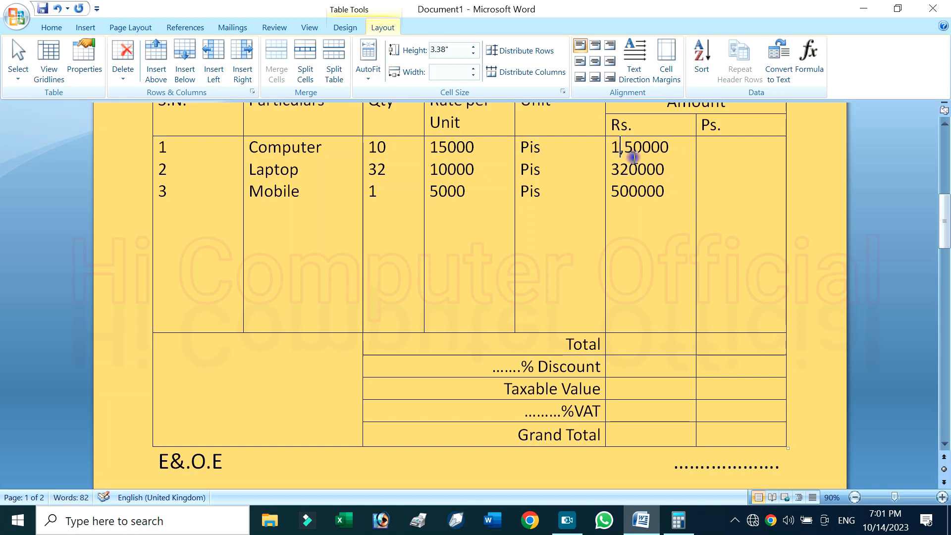
pyautogui.press('BackSpace')
pyautogui.click(638, 342)
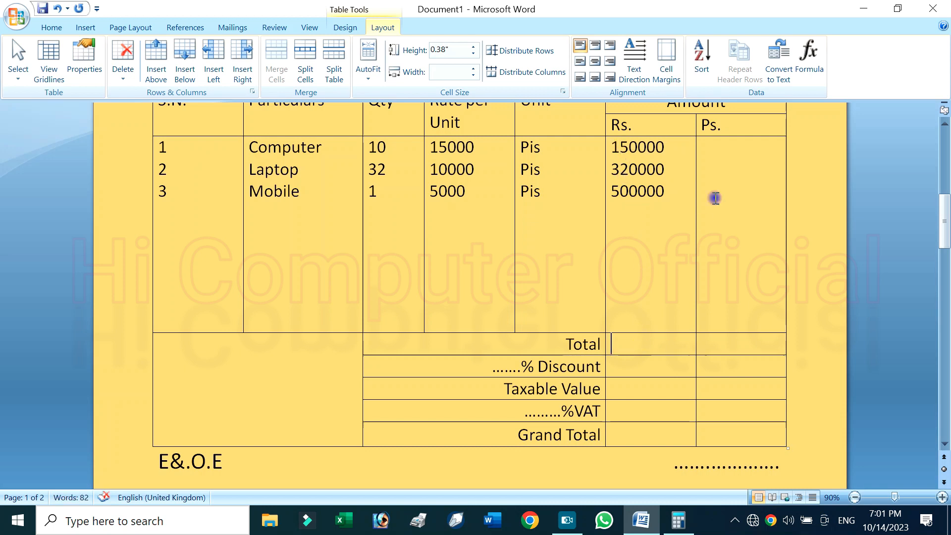
pyautogui.click(800, 69)
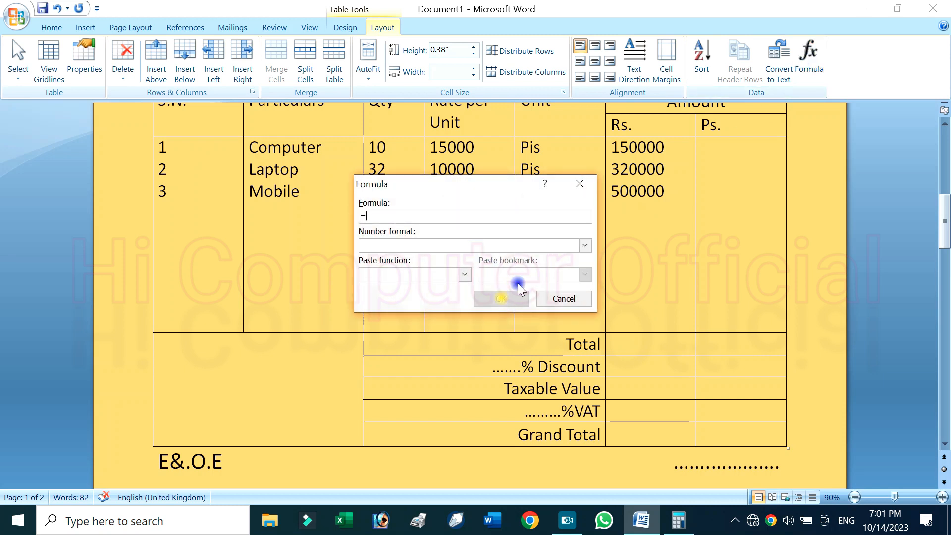
pyautogui.click(585, 246)
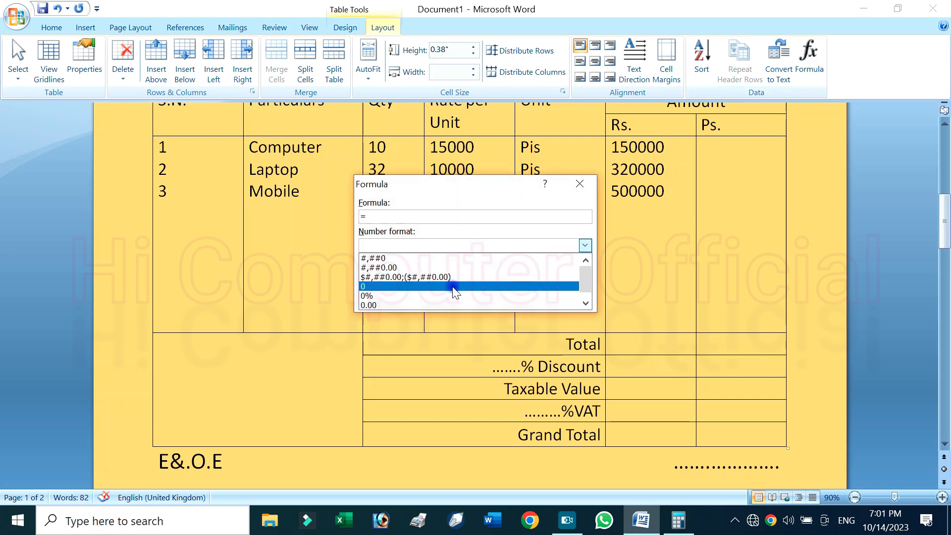
pyautogui.click(484, 216)
pyautogui.click(578, 184)
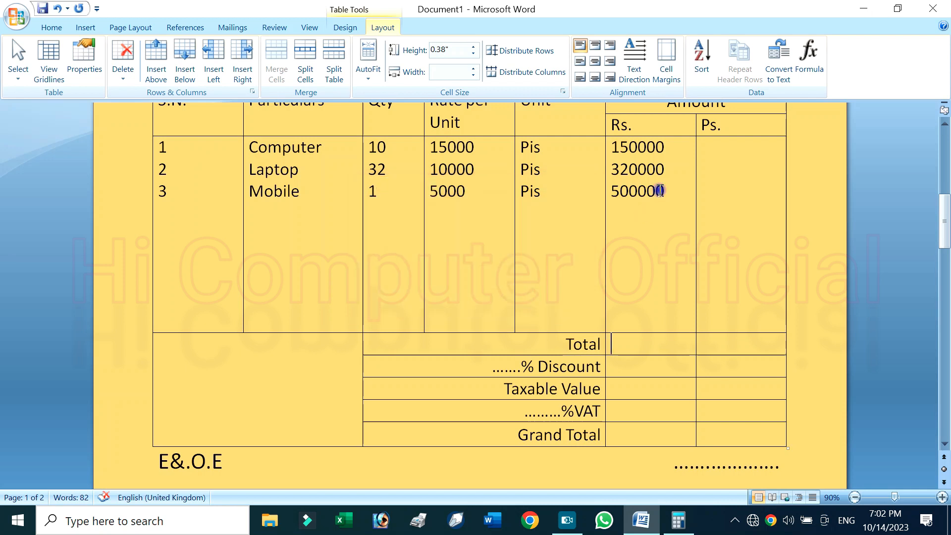
# Move the three item amounts into the Total row's "Rs." cell and undo the move
pyautogui.moveTo(677, 208); pyautogui.dragTo(625, 159)
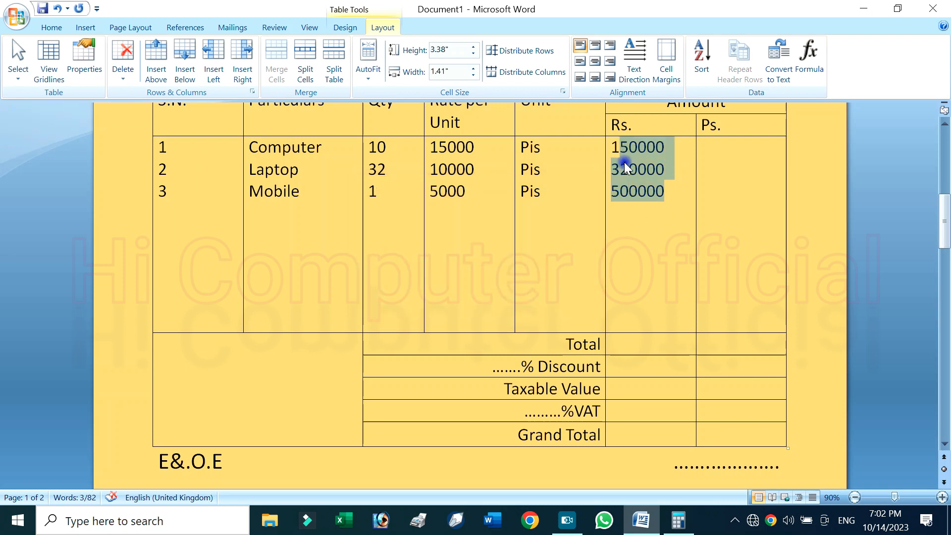
pyautogui.click(623, 163)
pyautogui.moveTo(664, 192); pyautogui.dragTo(611, 146)
pyautogui.moveTo(642, 295); pyautogui.dragTo(629, 361)
pyautogui.click(628, 415)
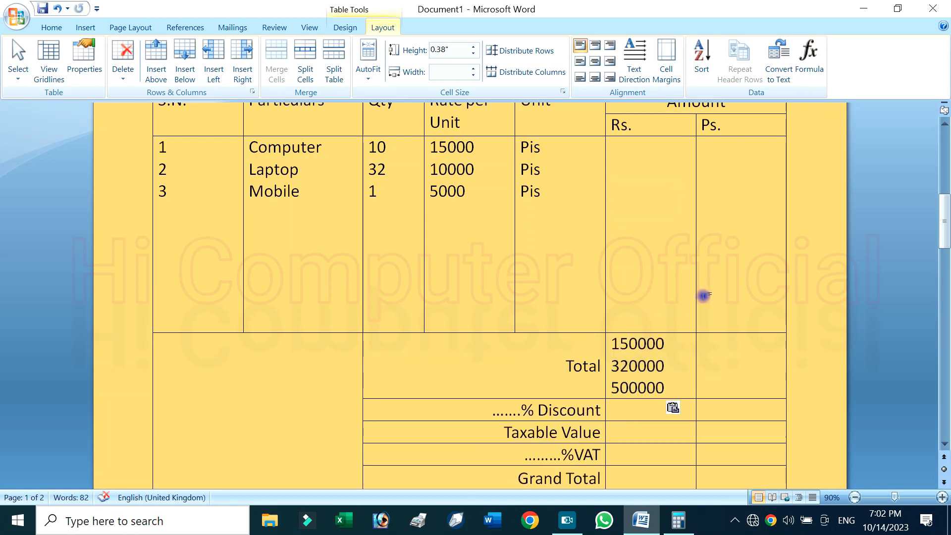
pyautogui.hotkey('ctrl', 'z')
pyautogui.click(664, 195)
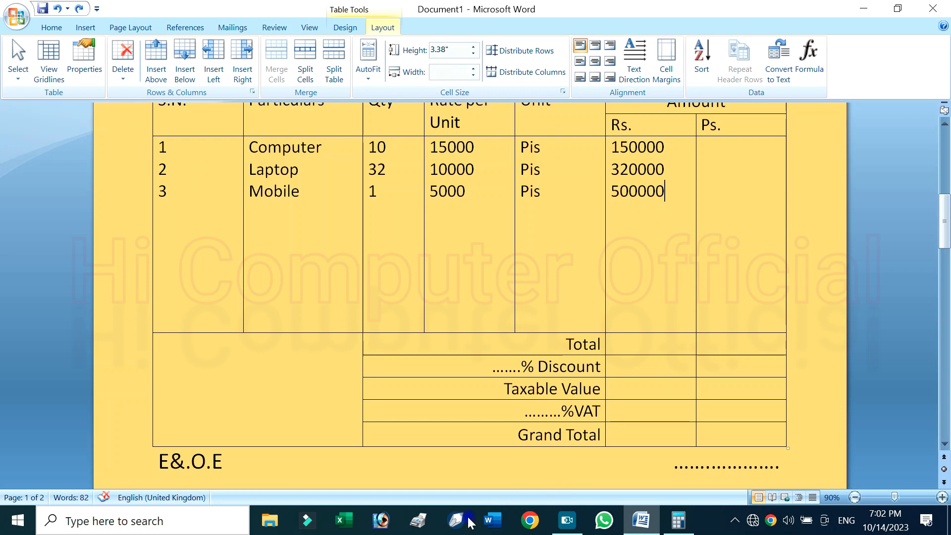
# Copy the Qty, Rate per Unit, Unit and "Rs." entries of the three items
pyautogui.click(388, 192)
pyautogui.moveTo(376, 147); pyautogui.dragTo(660, 178)
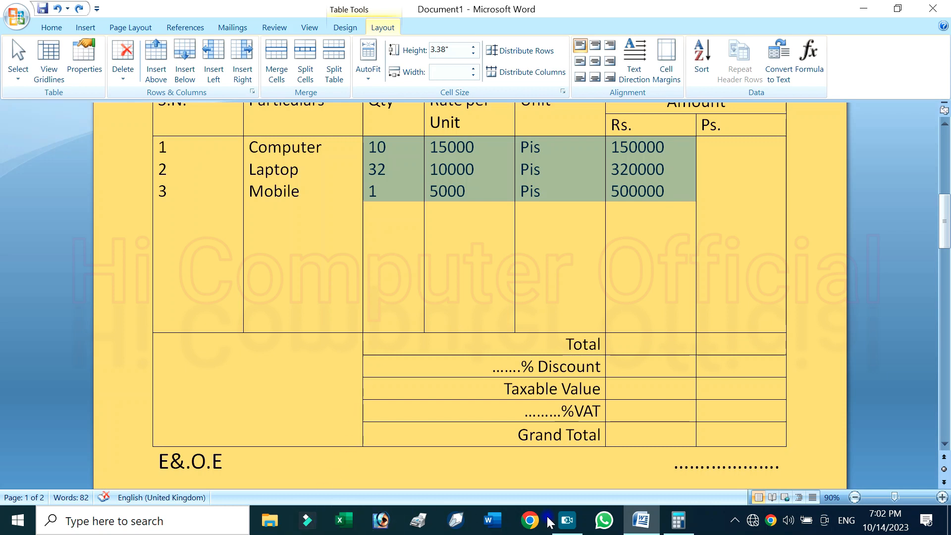
pyautogui.click(556, 521)
pyautogui.click(418, 168)
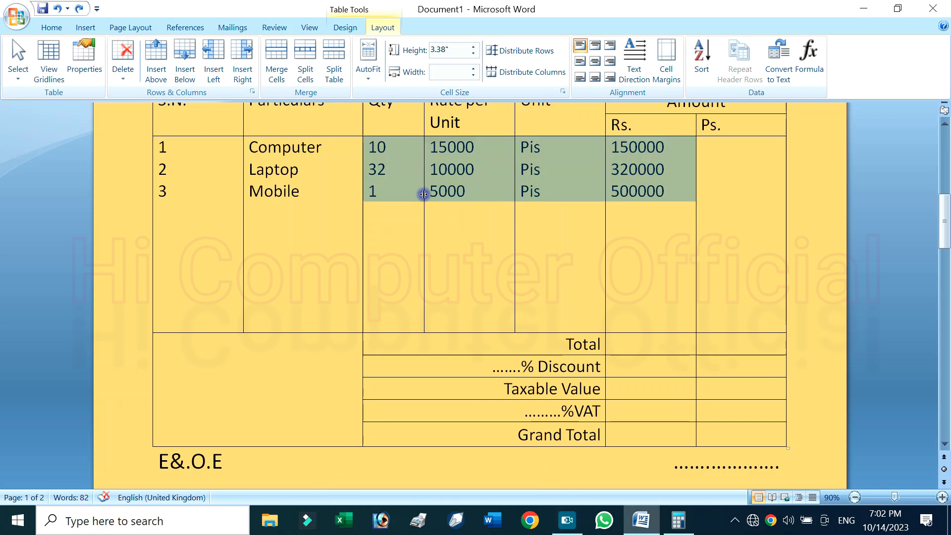
pyautogui.click(52, 28)
pyautogui.click(56, 59)
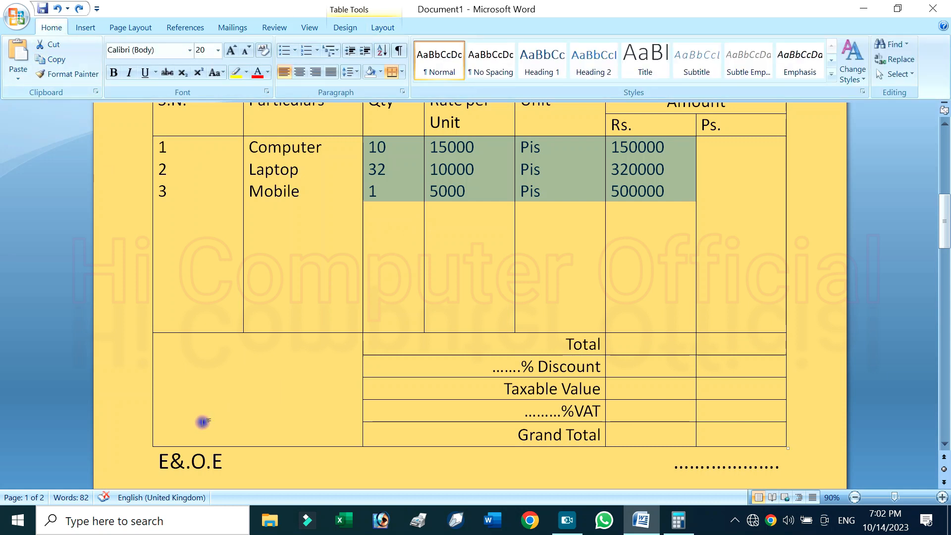
# Find and open Microsoft Office Excel 2007 with a blank workbook
pyautogui.click(3, 528)
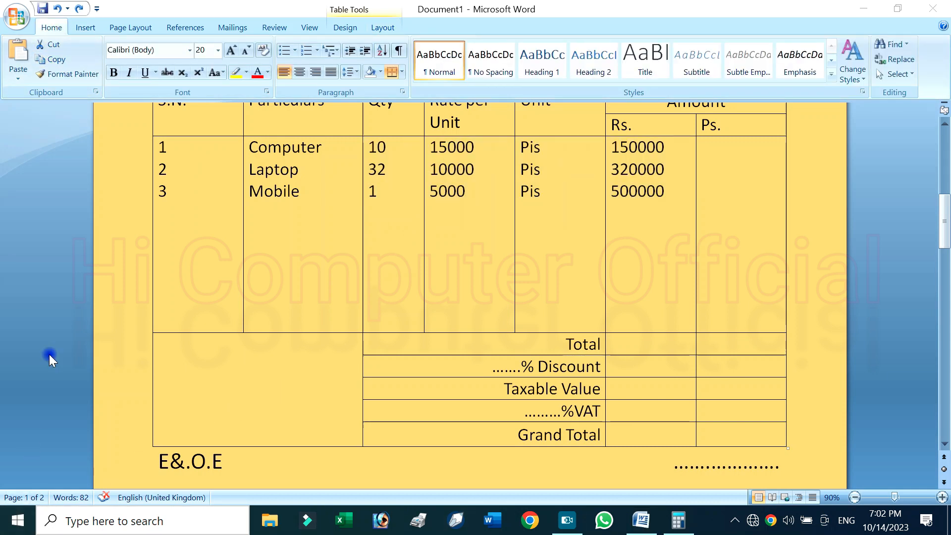
pyautogui.write('ex')
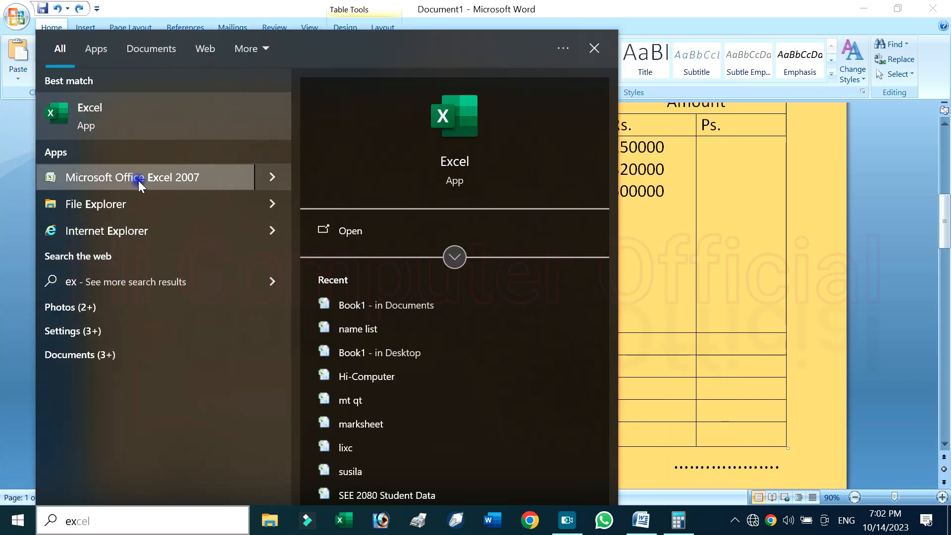
pyautogui.click(153, 196)
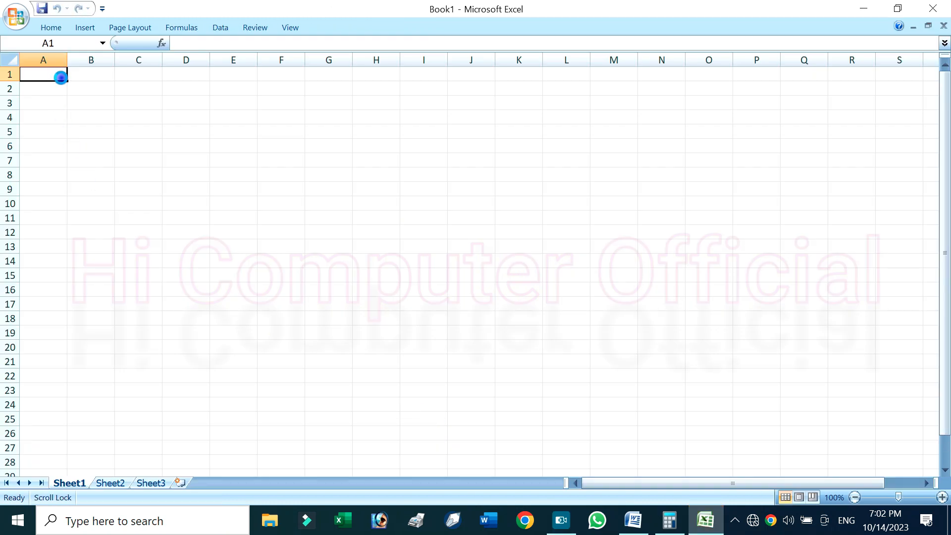
# Paste the copied item entries into Sheet1 from cell A1 and fit columns D and B to their numbers
pyautogui.hotkey('ctrl', 'v')
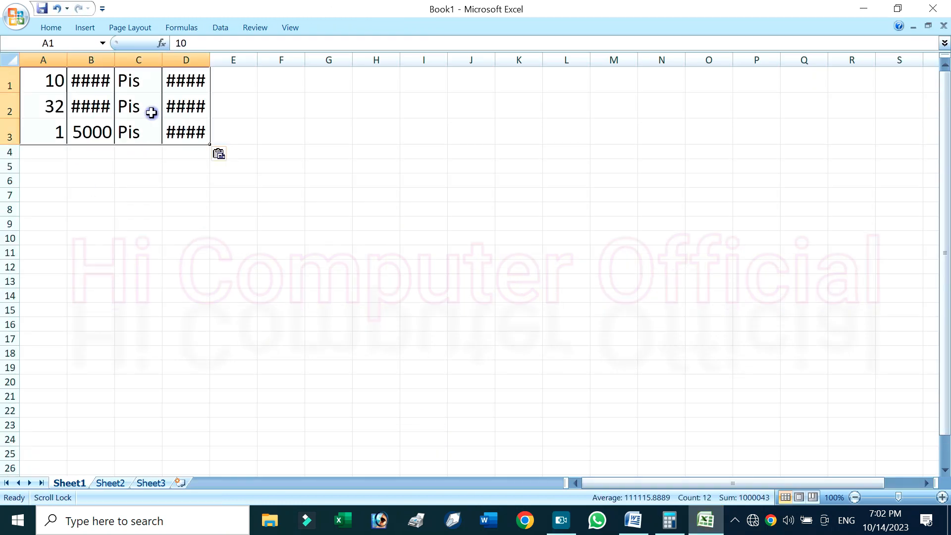
pyautogui.doubleClick(210, 58)
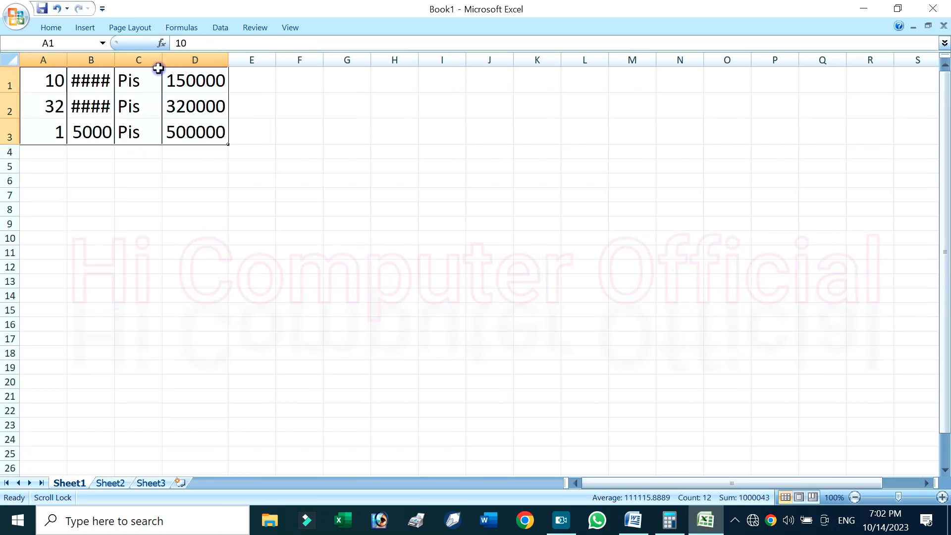
pyautogui.doubleClick(116, 62)
pyautogui.click(201, 165)
pyautogui.click(204, 152)
pyautogui.click(139, 162)
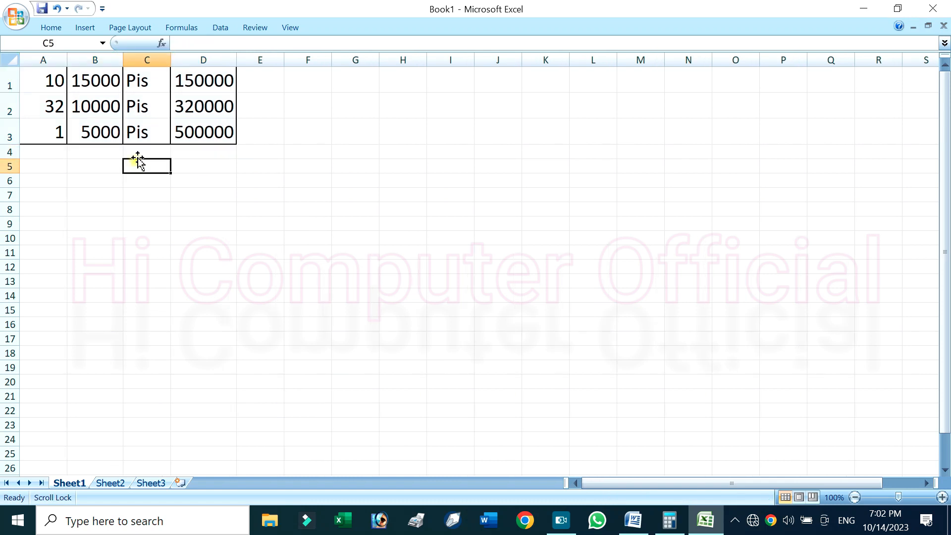
# Switch back to Word and copy the summary labels from Total down to Grand Total
pyautogui.click(634, 520)
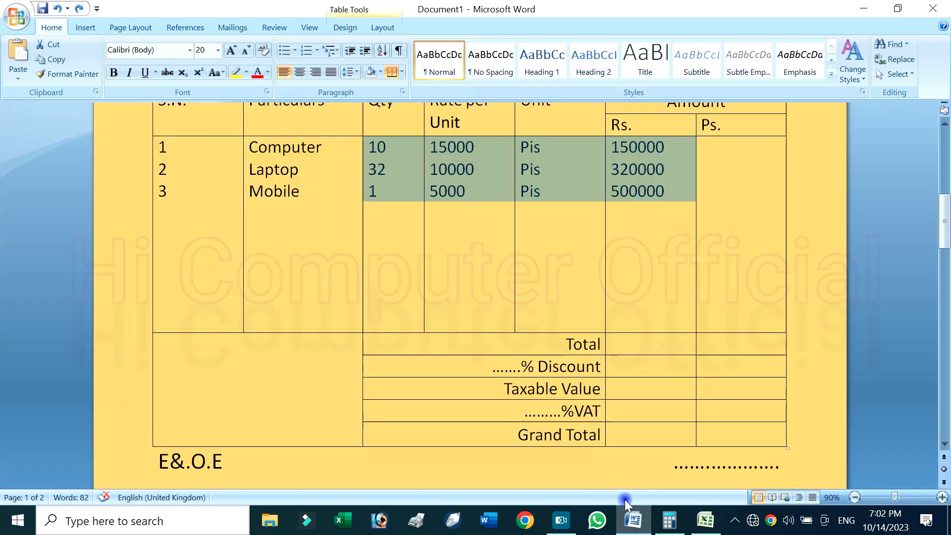
pyautogui.scroll(-2, 570, 365)
pyautogui.moveTo(574, 279); pyautogui.dragTo(591, 367)
pyautogui.click(62, 61)
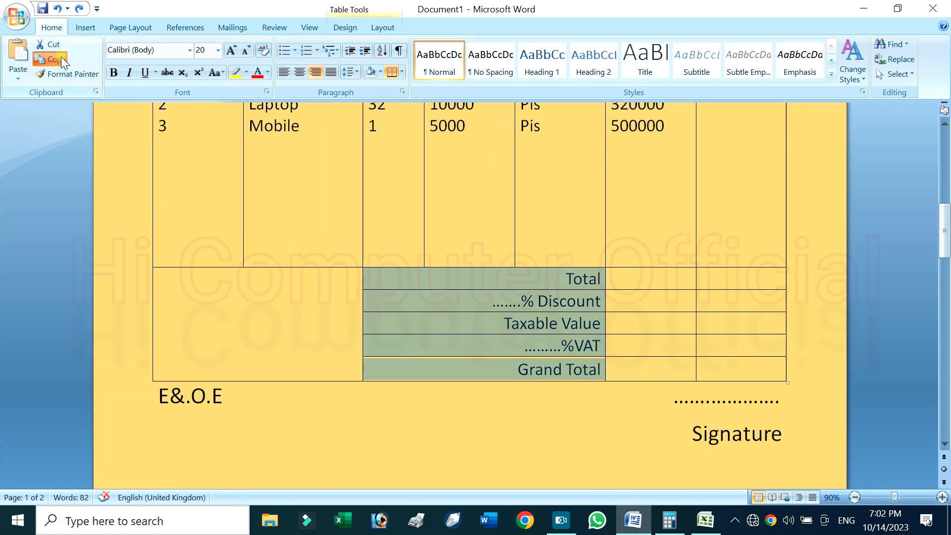
# Switch to the Excel workbook, paste the copied summary labels from cell C5 down, and widen column C to fit them
pyautogui.click(705, 520)
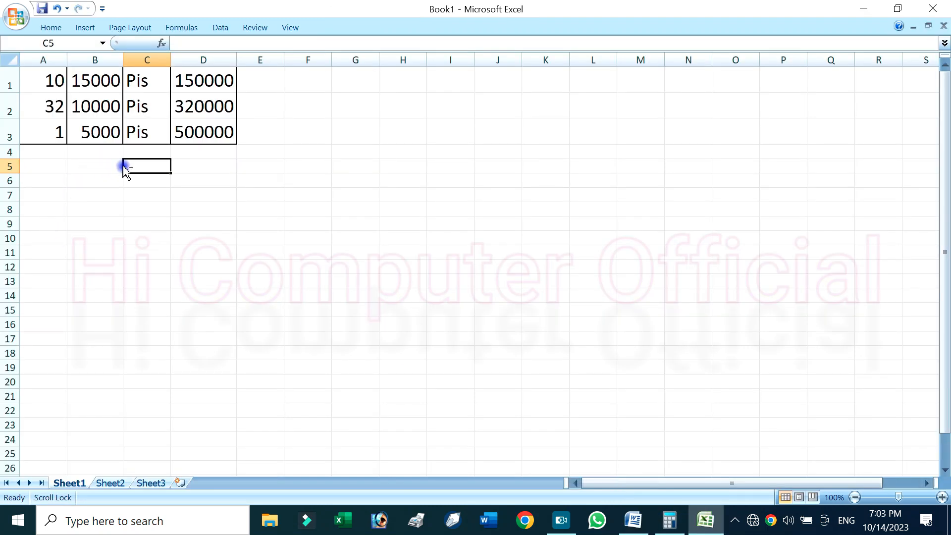
pyautogui.hotkey('ctrl', 'v')
pyautogui.moveTo(170, 60); pyautogui.dragTo(333, 102)
pyautogui.click(373, 170)
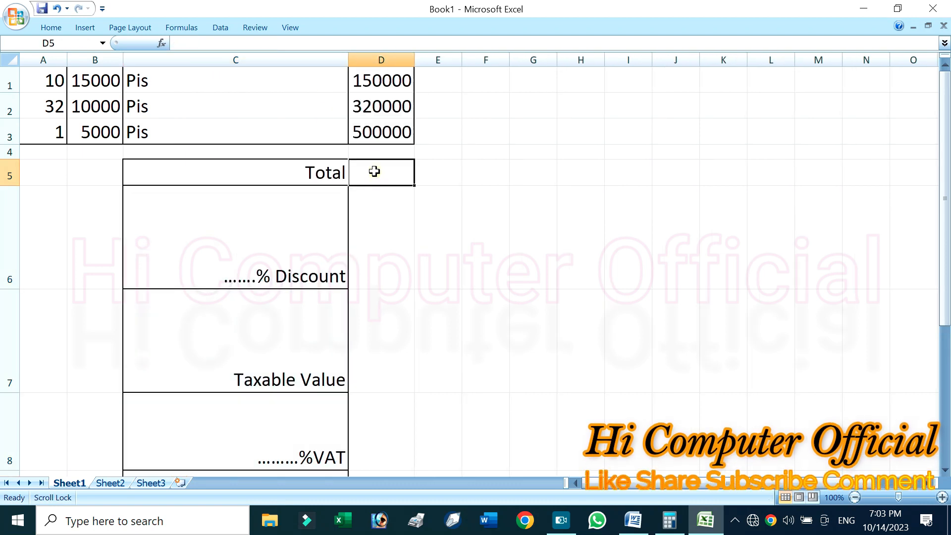
pyautogui.scroll(-4, 250, 262)
pyautogui.scroll(4, 257, 297)
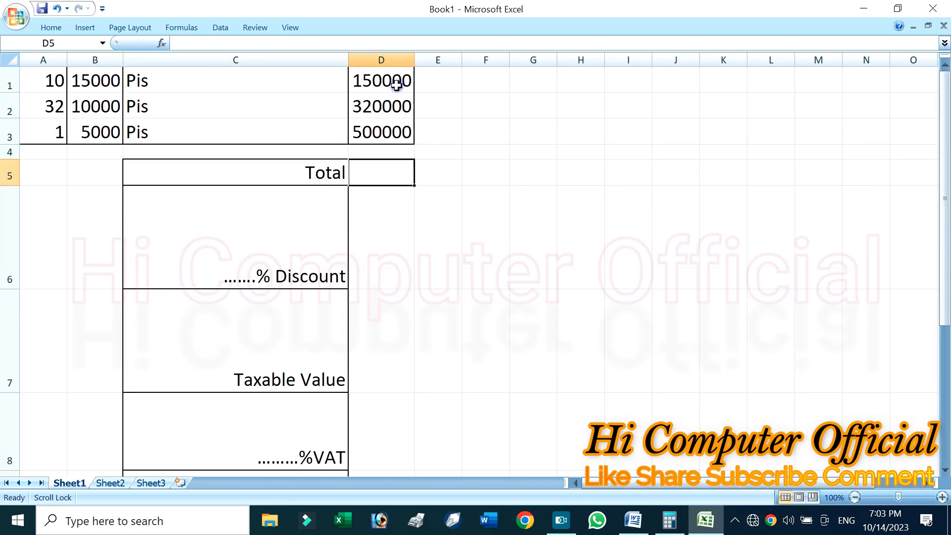
# Clear the amounts in D1:D3 and enter the formula =A1*B1 in D1
pyautogui.moveTo(396, 85); pyautogui.dragTo(398, 123)
pyautogui.press('Delete')
pyautogui.click(374, 74)
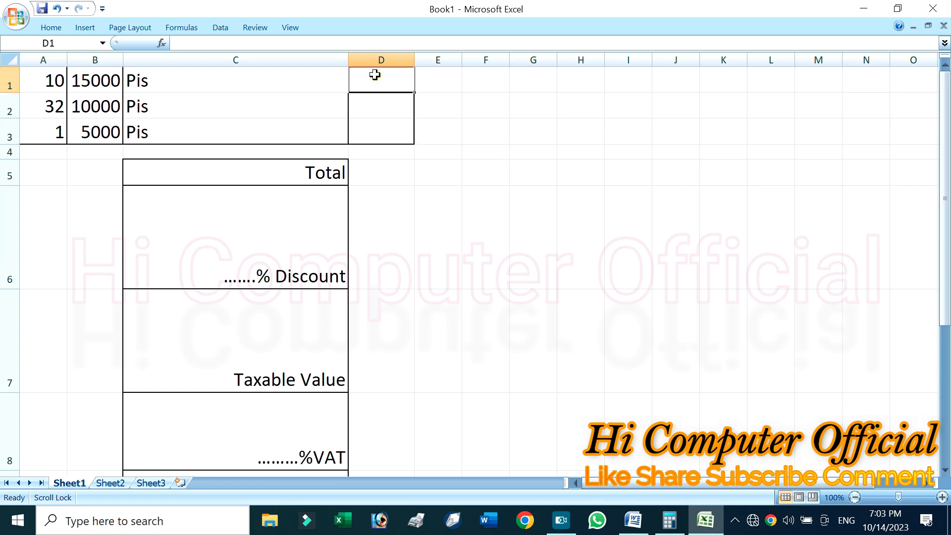
pyautogui.write('=')
pyautogui.click(59, 80)
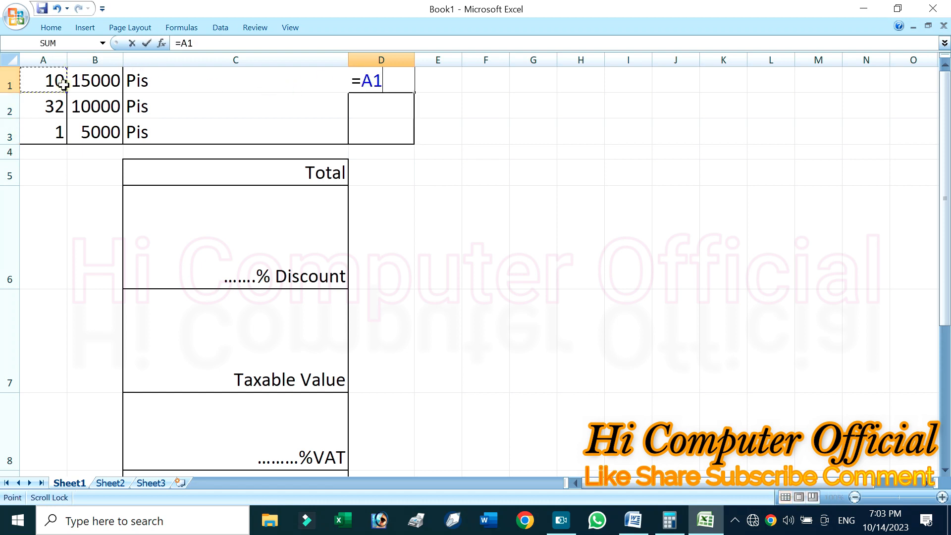
pyautogui.write('*//')
pyautogui.click(94, 81)
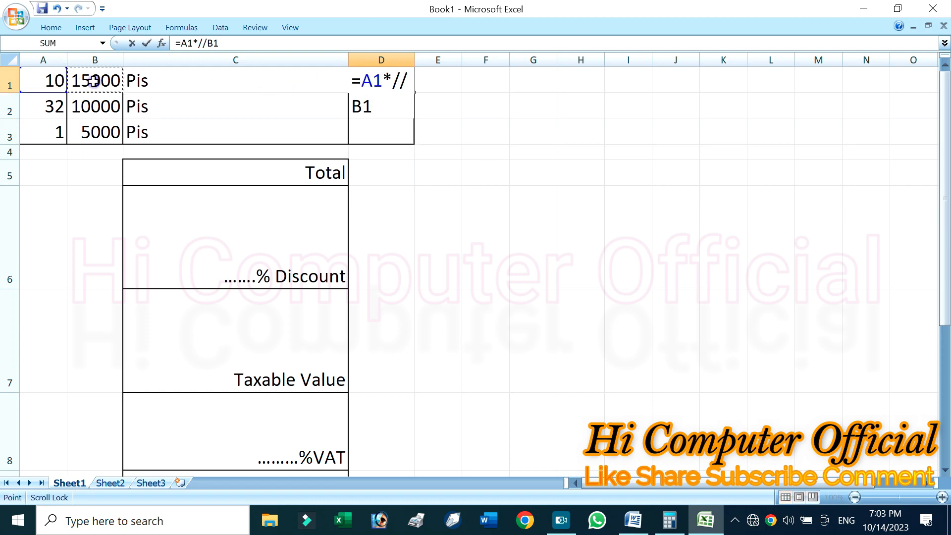
pyautogui.press('Return')
pyautogui.press('Return')
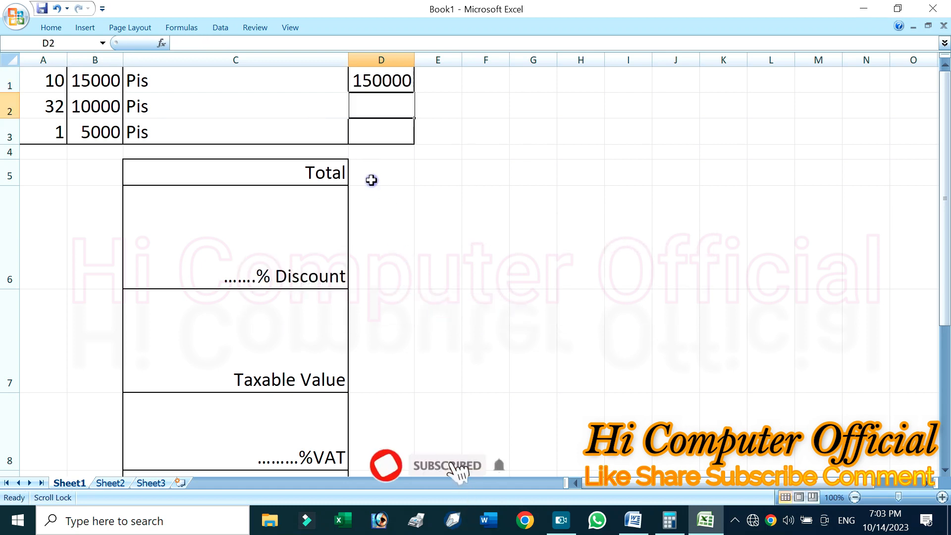
# Fill the D1 formula down to D3 and widen column D slightly
pyautogui.click(379, 82)
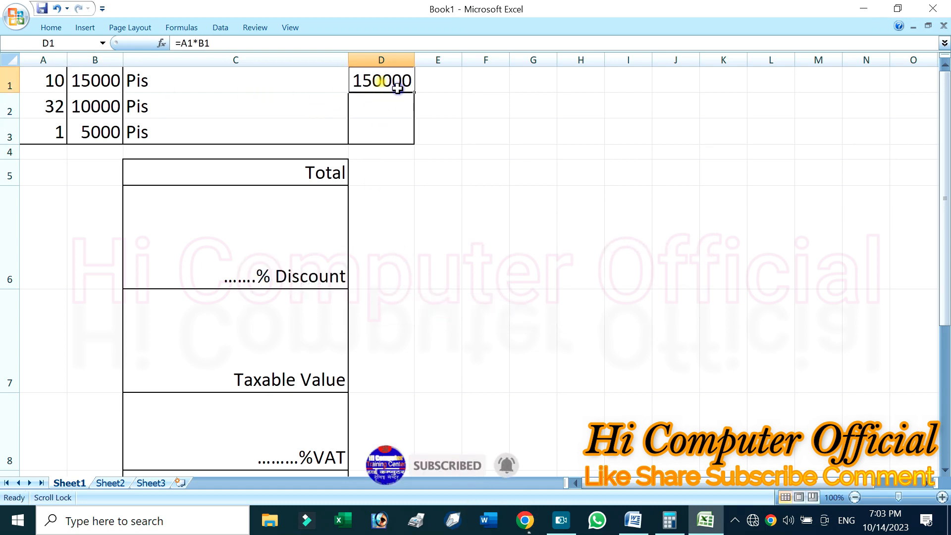
pyautogui.moveTo(414, 90); pyautogui.dragTo(414, 143)
pyautogui.moveTo(419, 59); pyautogui.dragTo(433, 59)
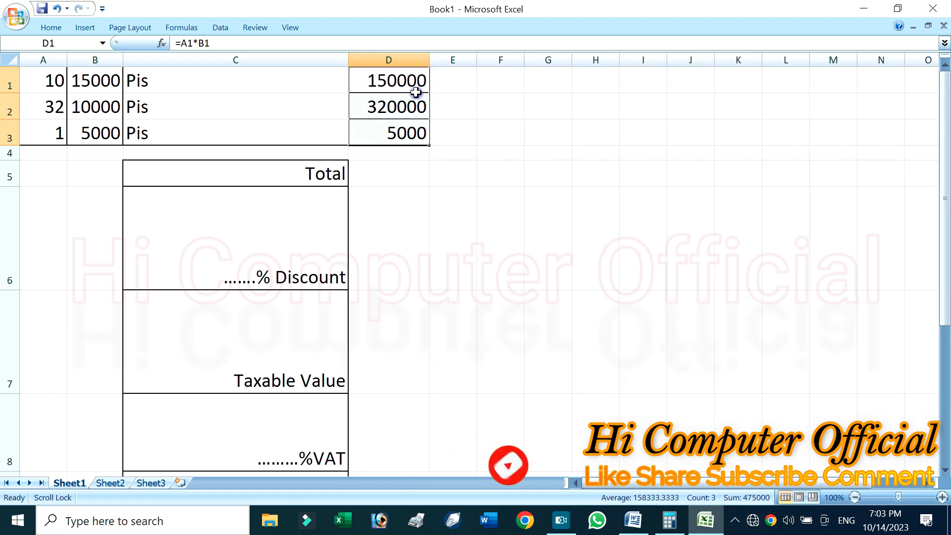
# Change the third item's rate in B3 to 50000
pyautogui.click(111, 129)
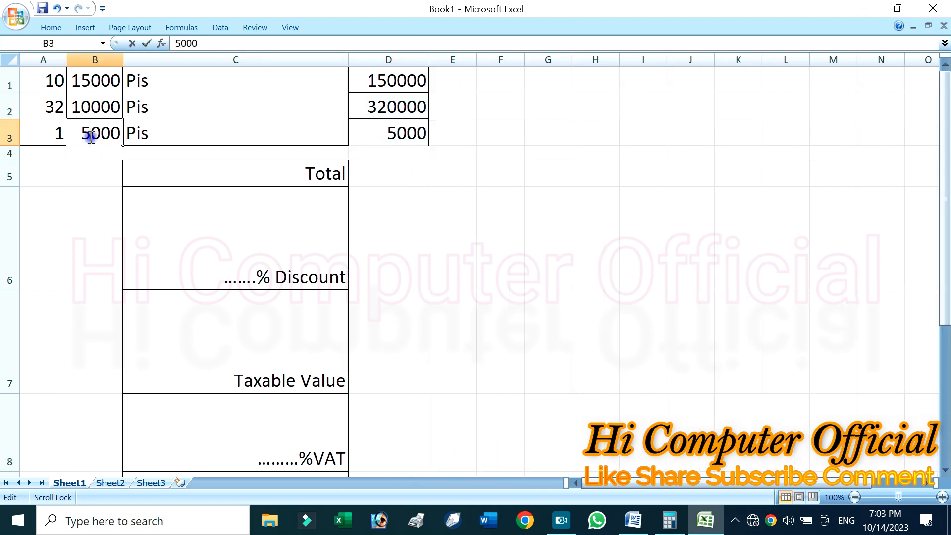
pyautogui.write('0')
pyautogui.press('Return')
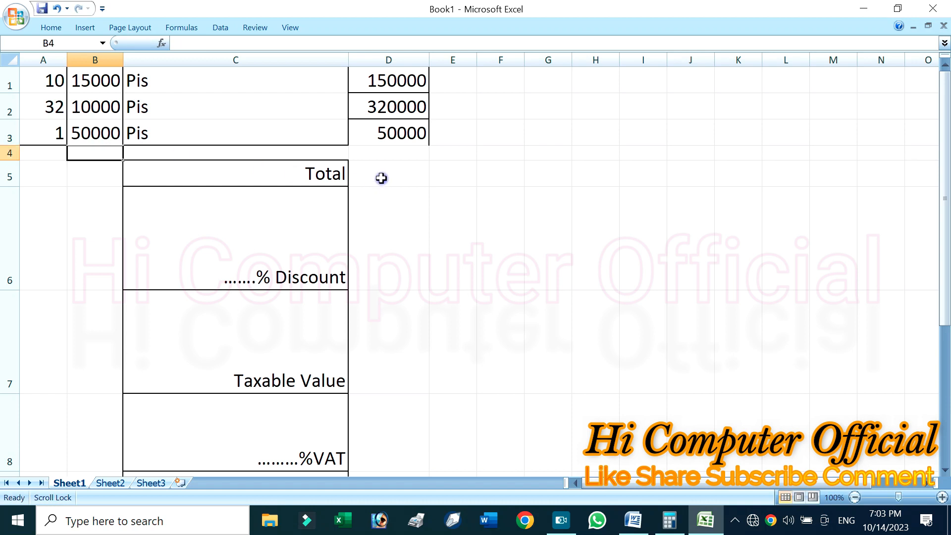
# Add up the item amounts in D5 beside Total with the AutoSum formula =SUM(D1:D4)
pyautogui.click(381, 178)
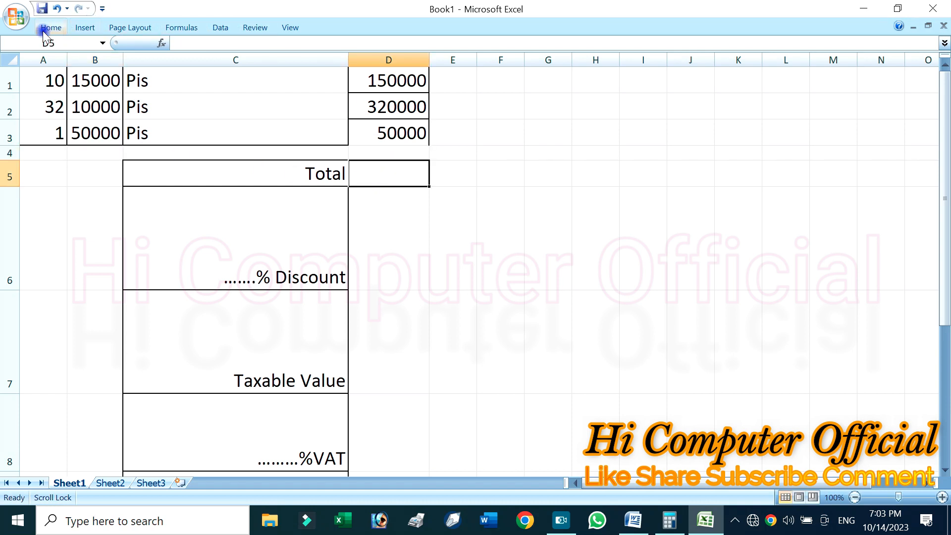
pyautogui.doubleClick(47, 28)
pyautogui.click(857, 47)
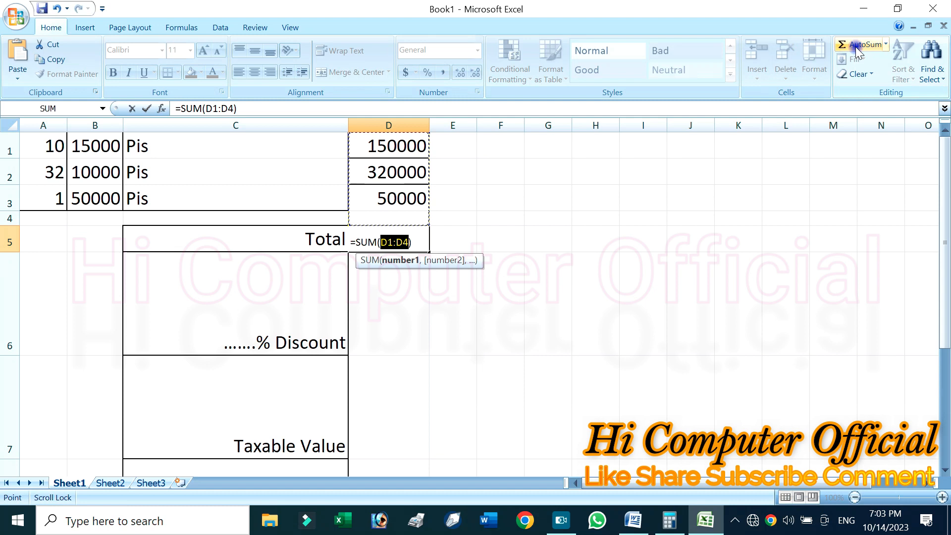
pyautogui.press('Return')
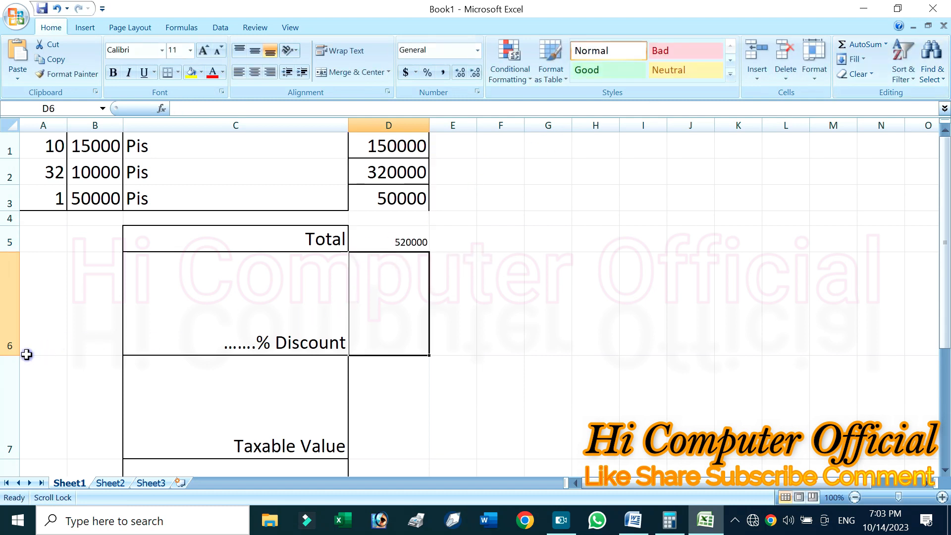
# Fit the heights of rows 6 to 9, from Discount down to Grand Total, to their text
pyautogui.doubleClick(10, 355)
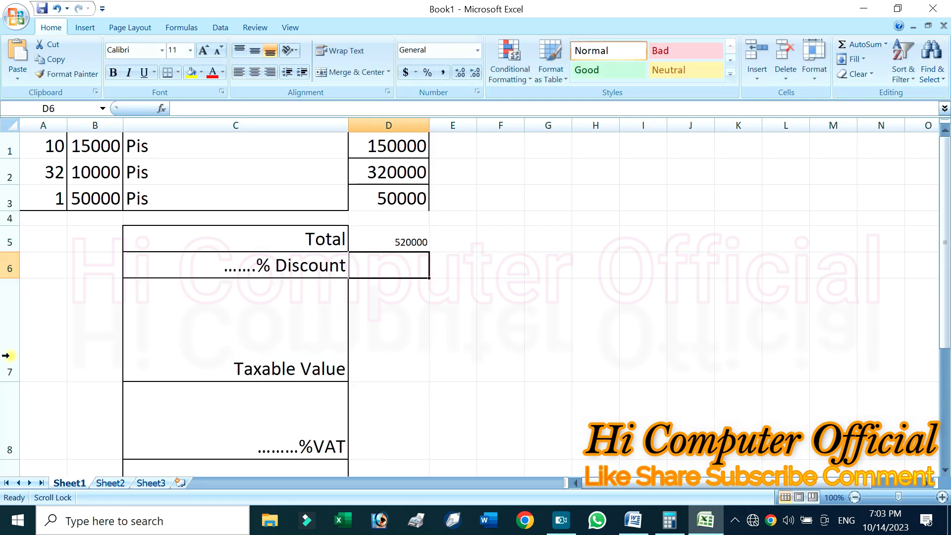
pyautogui.doubleClick(10, 386)
pyautogui.doubleClick(10, 383)
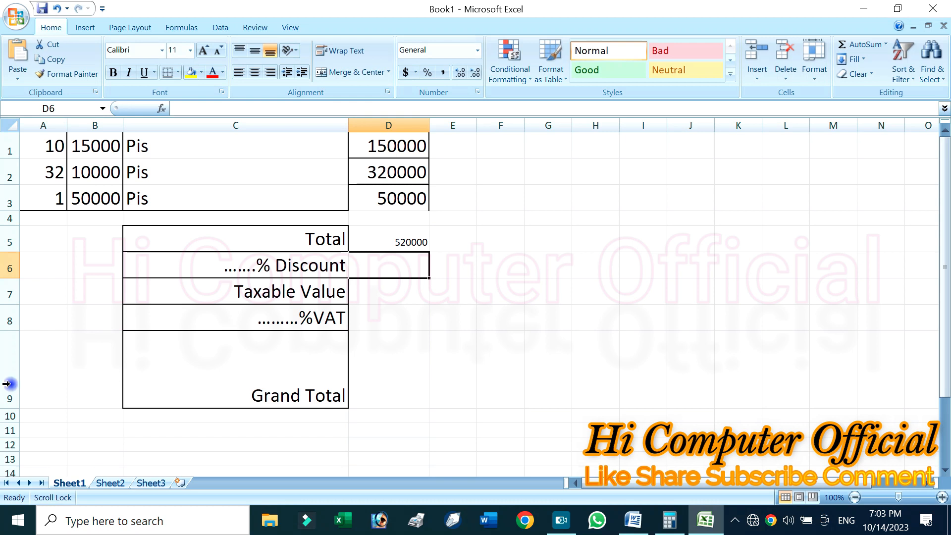
pyautogui.doubleClick(11, 408)
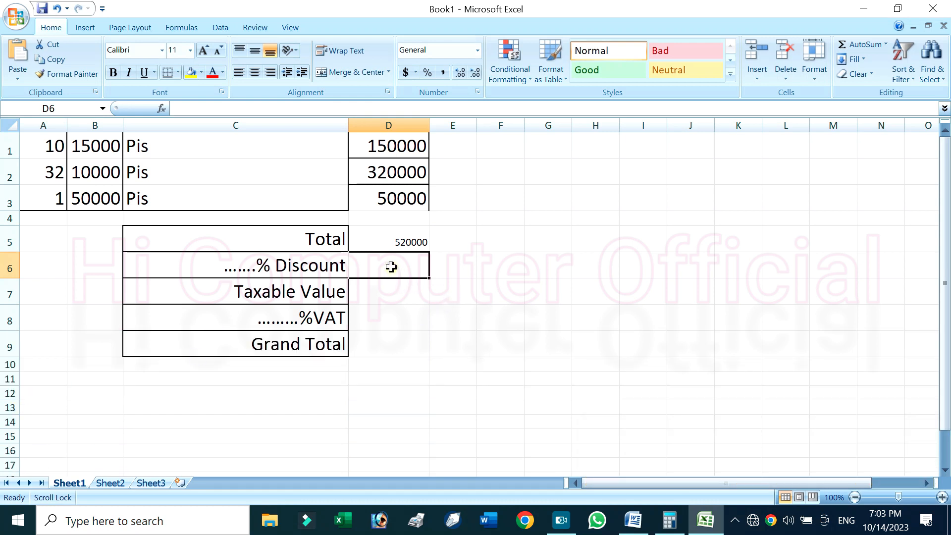
# Enter a formula in D6 that calculates the discount as a percentage of the total in D5
pyautogui.write('=')
pyautogui.click(401, 233)
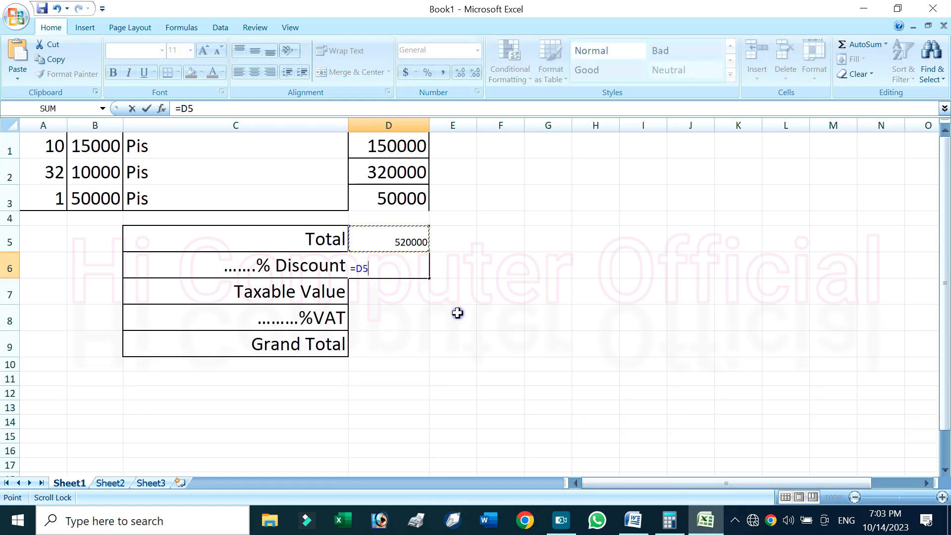
pyautogui.write('*/')
pyautogui.press('Return')
# Set the font size of the summary amount cells D5:D9 to 22
pyautogui.moveTo(394, 248); pyautogui.dragTo(389, 345)
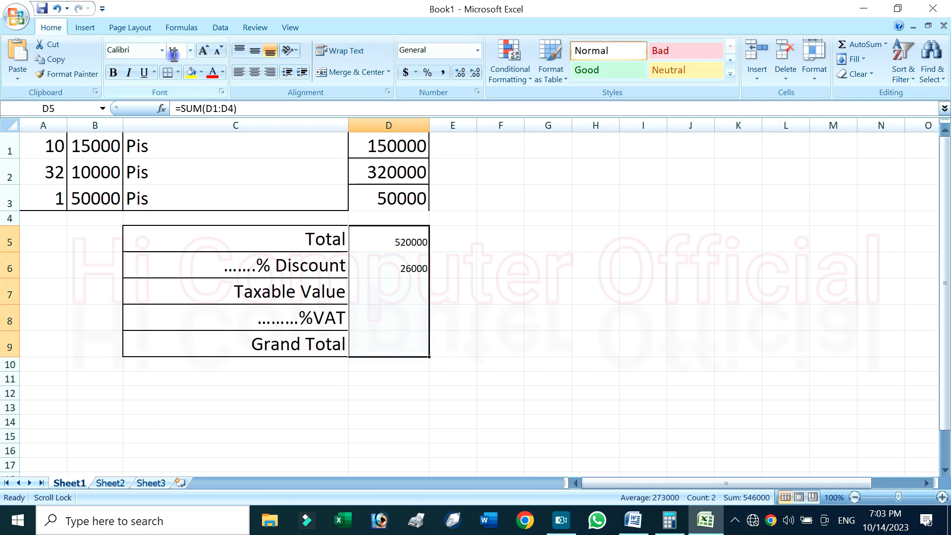
pyautogui.press('Up')
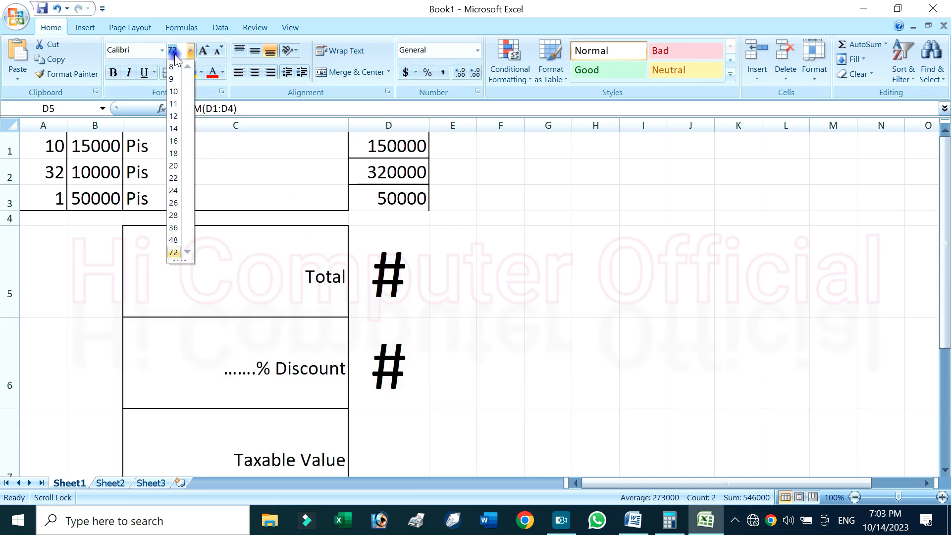
pyautogui.click(172, 178)
# Calculate the Taxable Value in D7 with the formula =D5-D6
pyautogui.click(418, 289)
pyautogui.write('=')
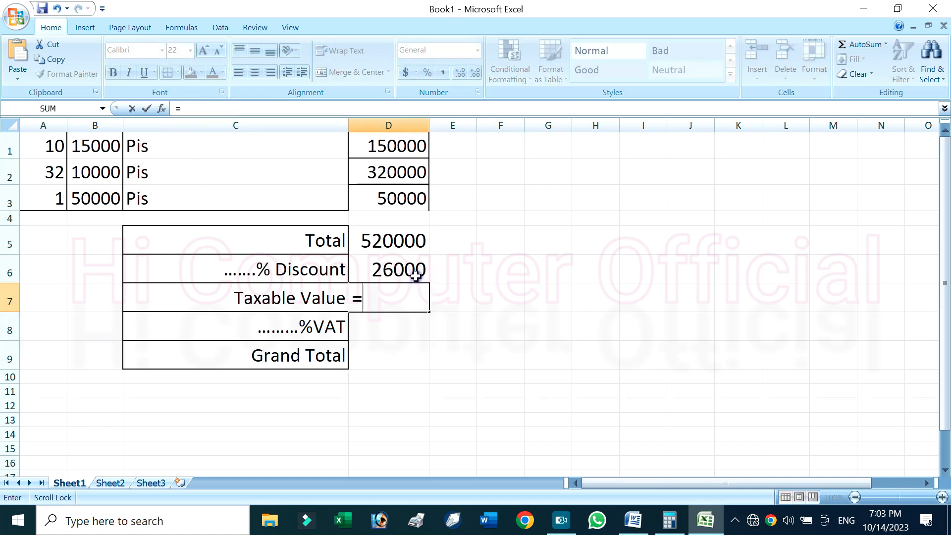
pyautogui.click(402, 244)
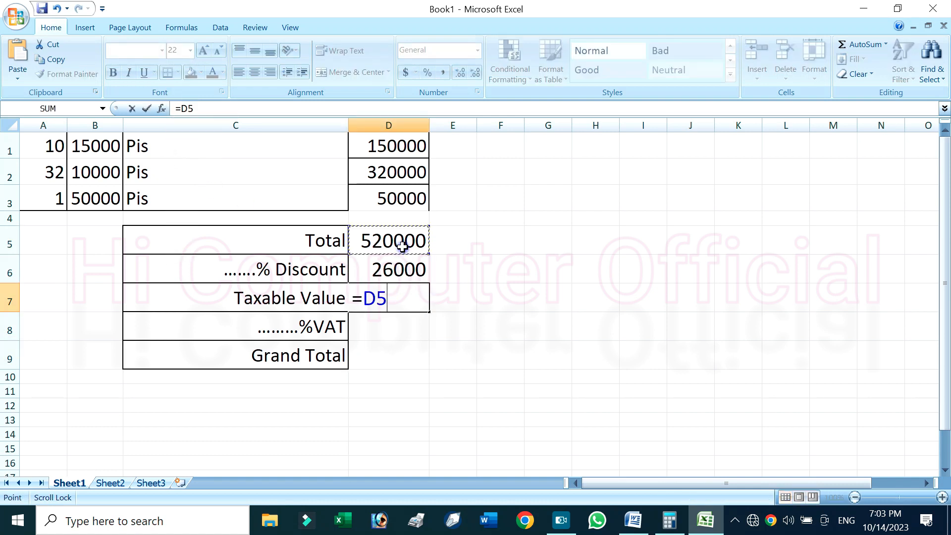
pyautogui.write('-')
pyautogui.hscroll(2, 402, 249)
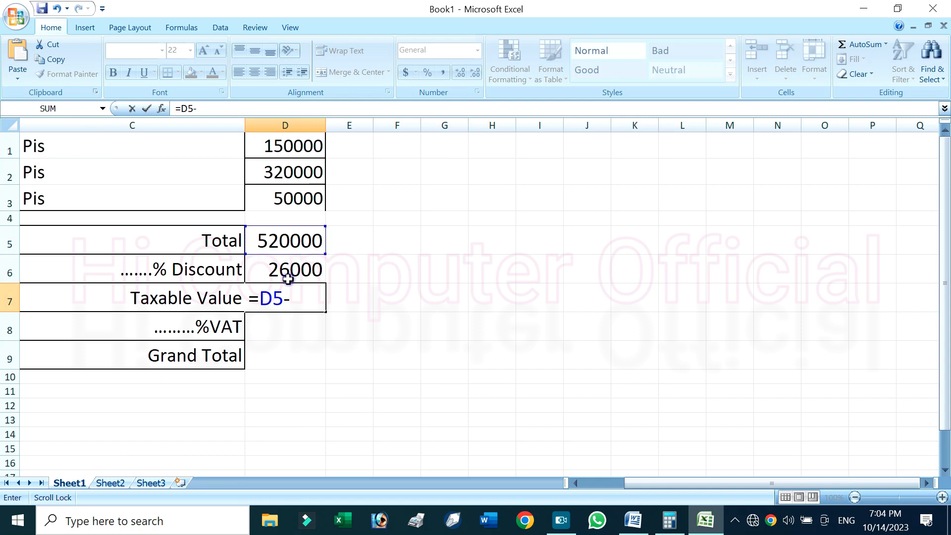
pyautogui.click(293, 267)
pyautogui.press('Return')
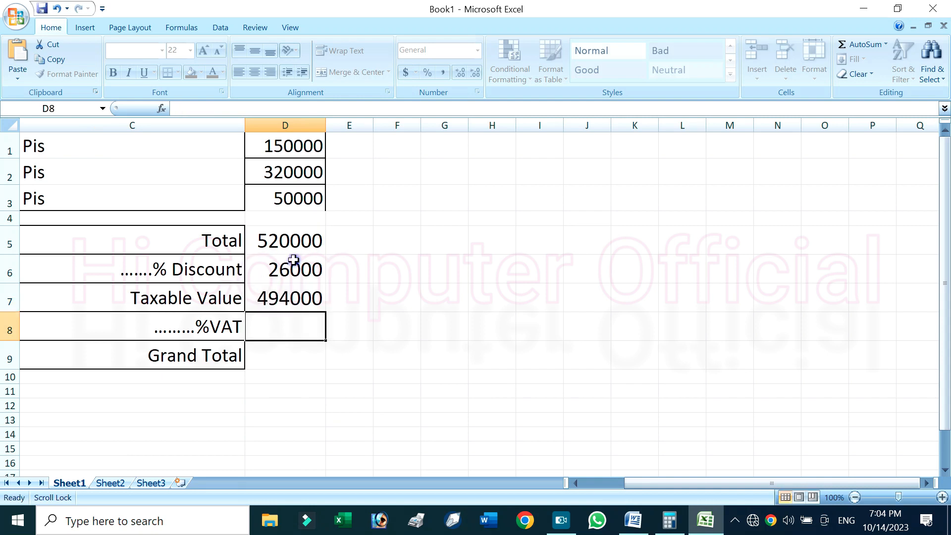
# Start the VAT formula in D8 with a reference to the taxable value in D7
pyautogui.write('=')
pyautogui.click(287, 297)
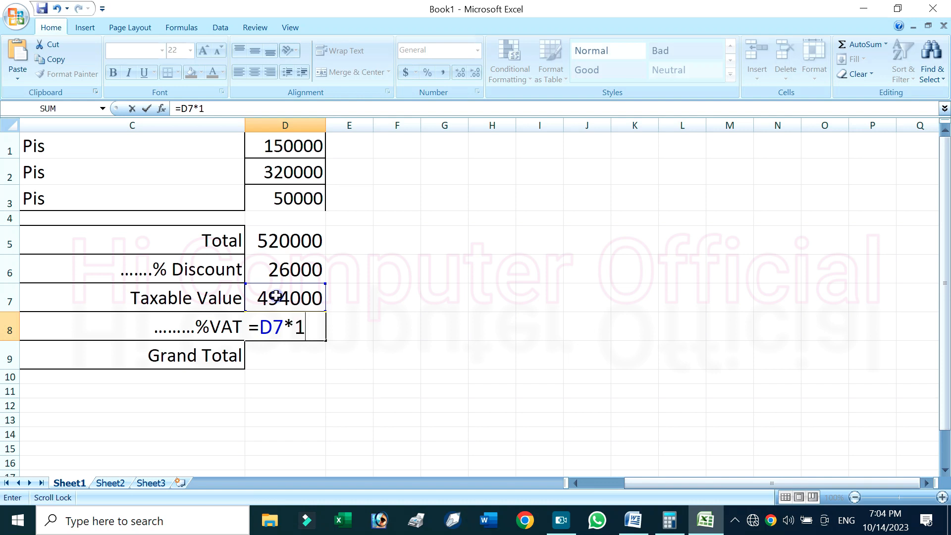
# Finish the VAT formula in D8 as 13% of D7, and calculate the Grand Total in D9 with =D7+D8
pyautogui.press('Return')
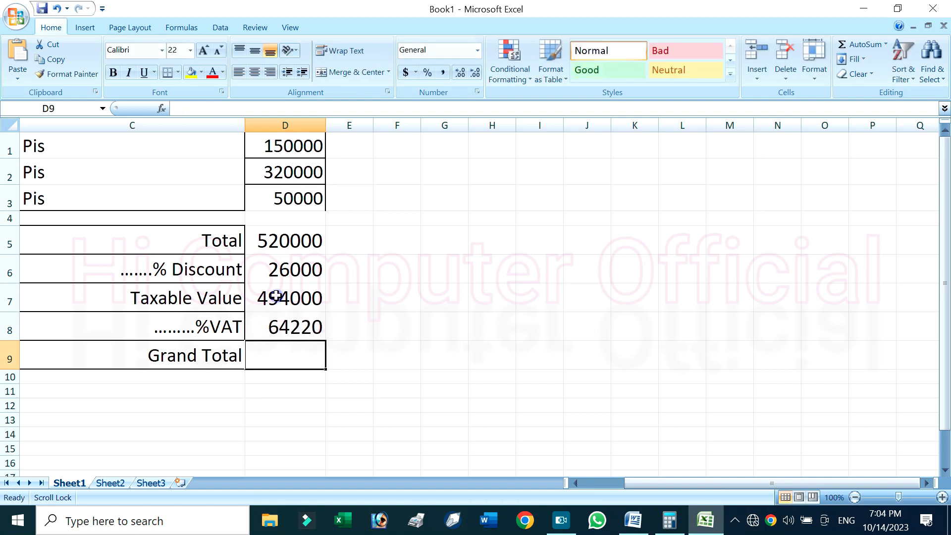
pyautogui.write('=')
pyautogui.click(276, 295)
pyautogui.write('+')
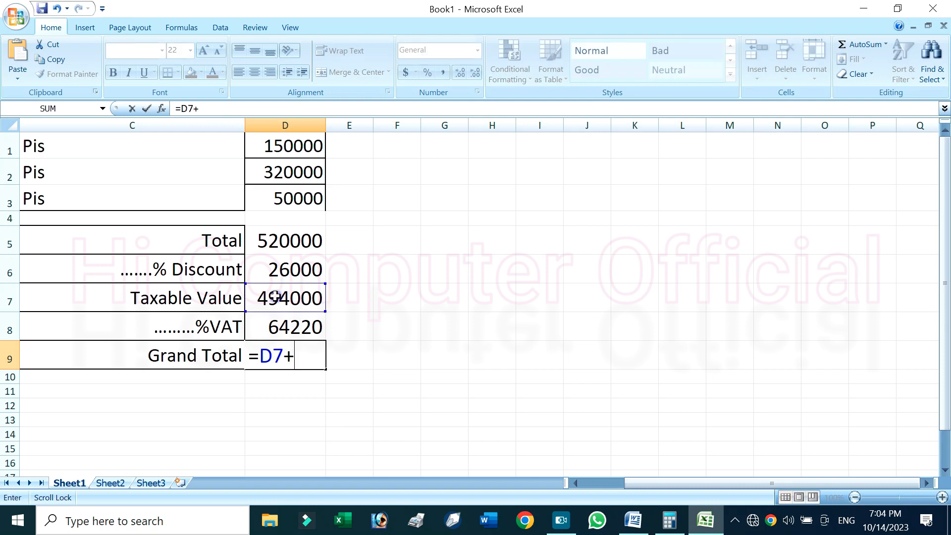
pyautogui.click(283, 331)
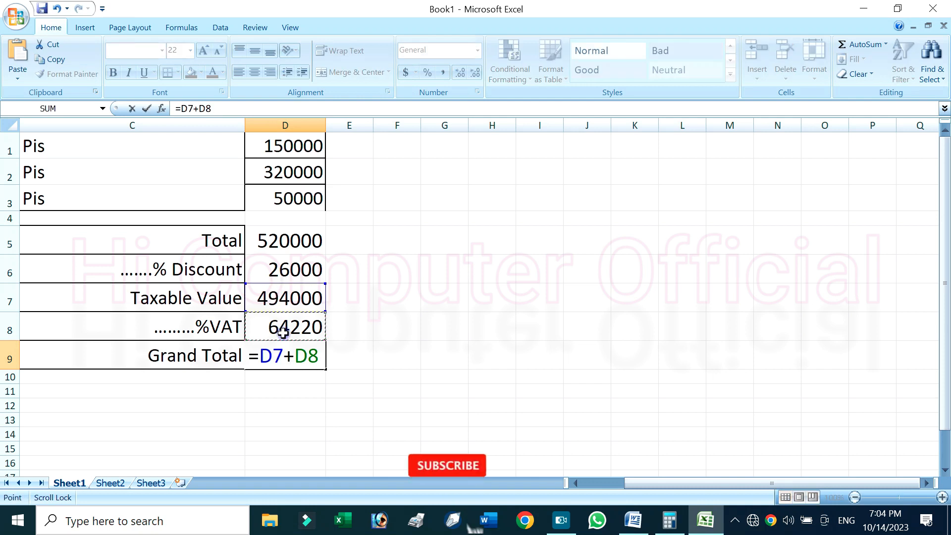
pyautogui.press('Return')
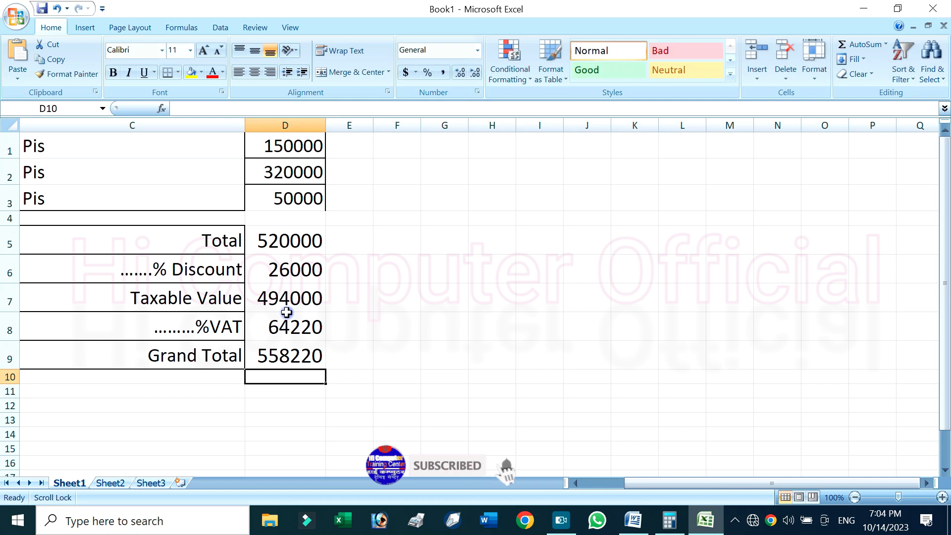
# Try copying the summary amounts in D5:D9 into the Total row's Rs. cell of the Word invoice
pyautogui.click(309, 357)
pyautogui.moveTo(301, 248); pyautogui.dragTo(299, 351)
pyautogui.hotkey('ctrl', 'c')
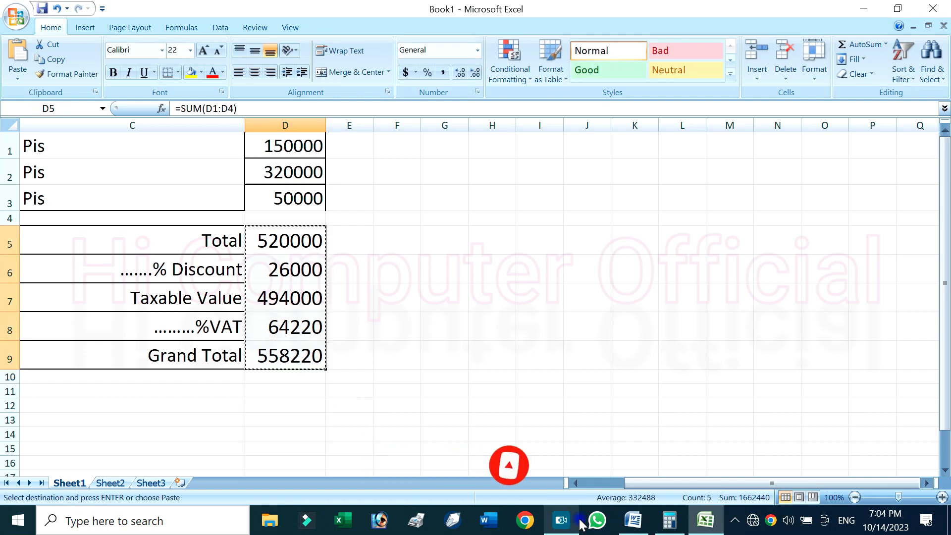
pyautogui.click(633, 520)
pyautogui.click(643, 279)
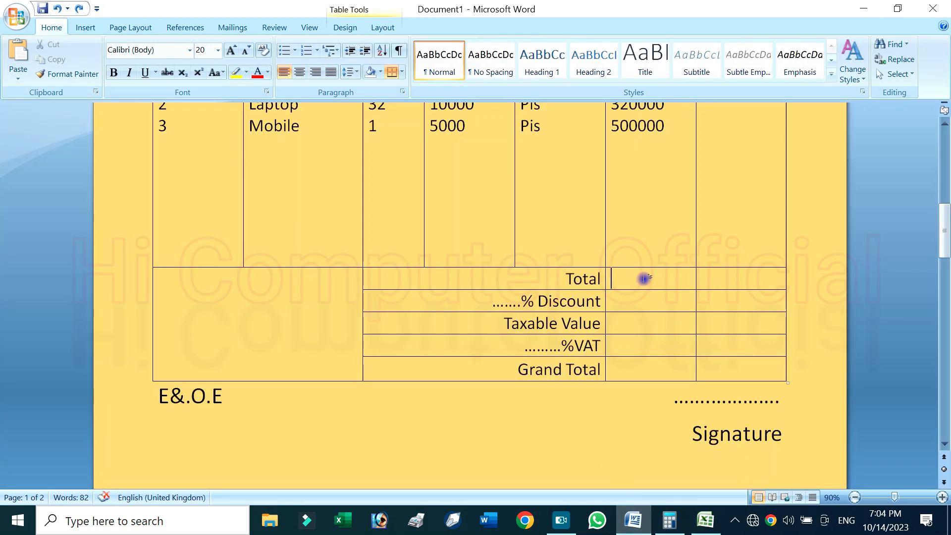
pyautogui.hotkey('ctrl', 'v')
pyautogui.scroll(-4, 641, 327)
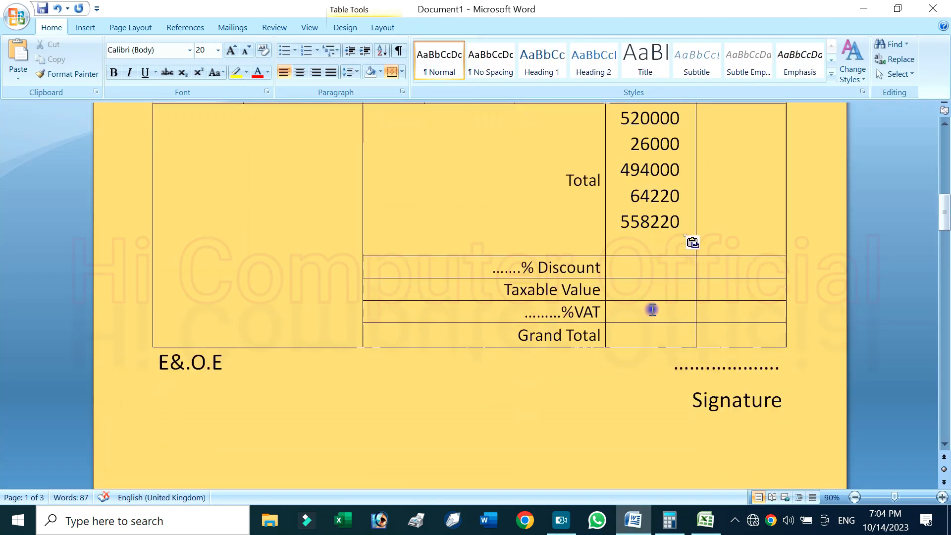
pyautogui.scroll(1, 650, 268)
# Try moving the four pasted amounts below 520000 out of the Total cell into the Discount cell
pyautogui.press('BackSpace')
pyautogui.moveTo(681, 148); pyautogui.dragTo(668, 250)
pyautogui.click(628, 227)
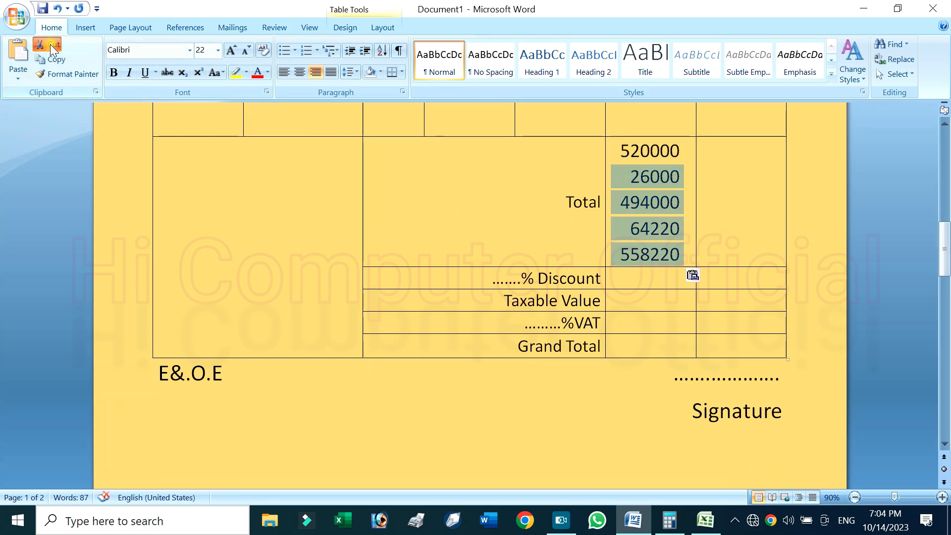
pyautogui.click(49, 43)
pyautogui.click(626, 278)
pyautogui.hotkey('ctrl', 'v')
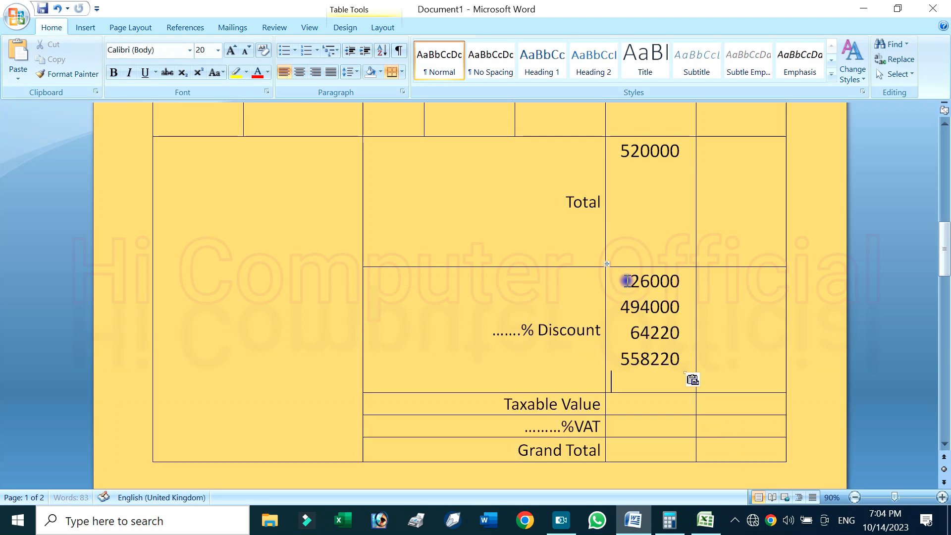
# Undo moving the amounts to the Discount cell and delete all pasted amounts from the Total cell
pyautogui.hotkey('ctrl', 'z')
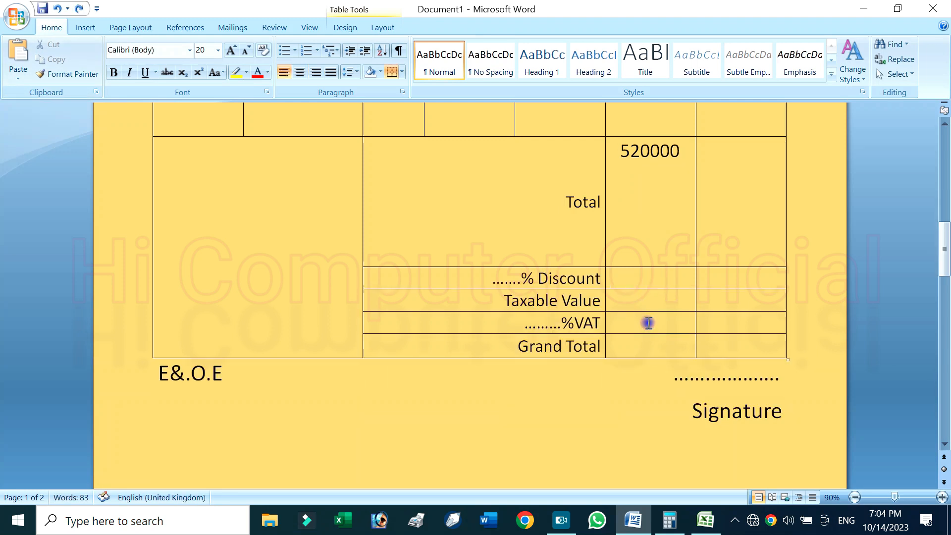
pyautogui.hotkey('ctrl', 'z')
pyautogui.click(646, 204)
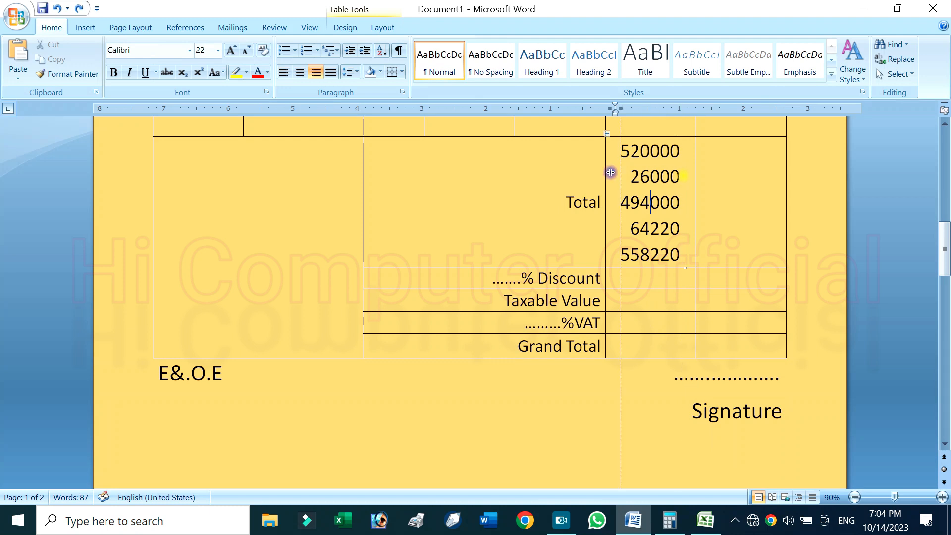
pyautogui.scroll(1, 631, 188)
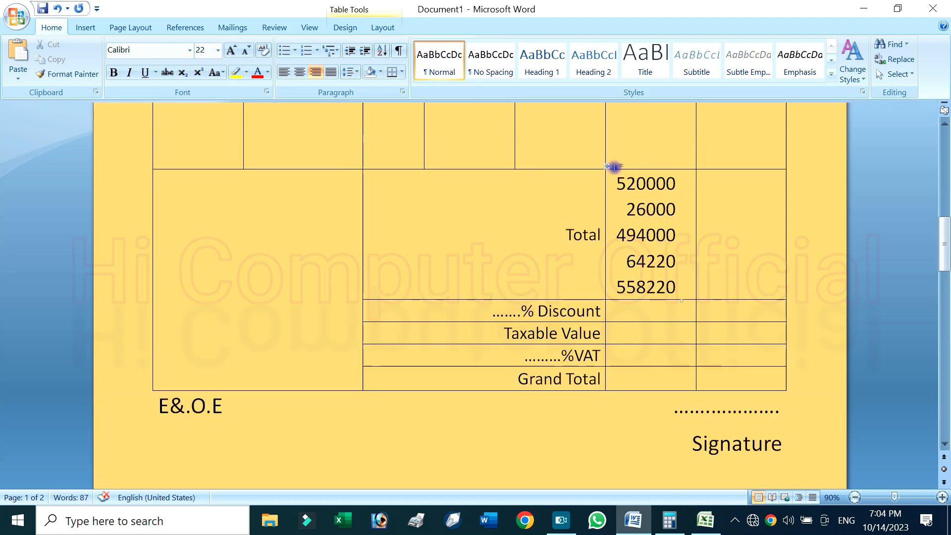
pyautogui.moveTo(619, 184); pyautogui.dragTo(679, 286)
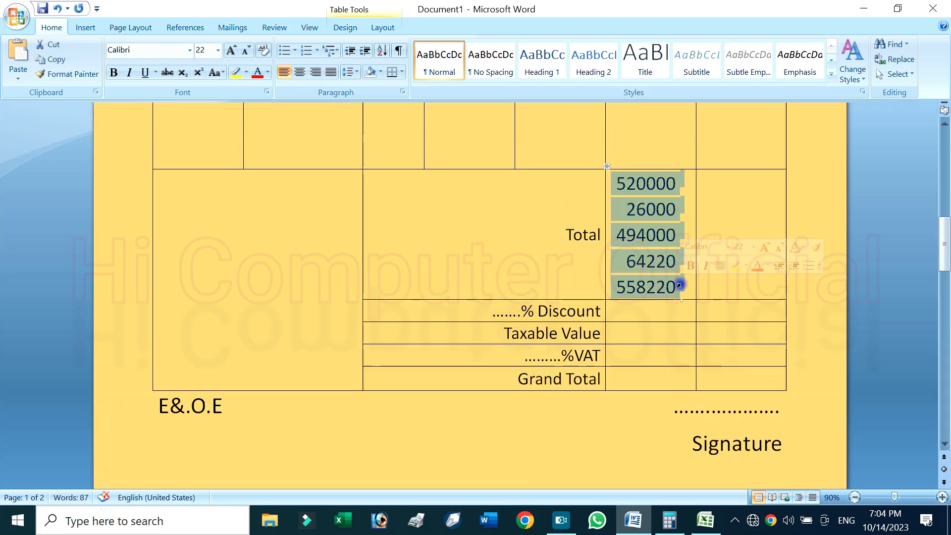
pyautogui.press('Delete')
# Arrange the Word invoice and the Excel workbook side by side, with the invoice's empty amount column in view
pyautogui.click(402, 297)
pyautogui.click(631, 286)
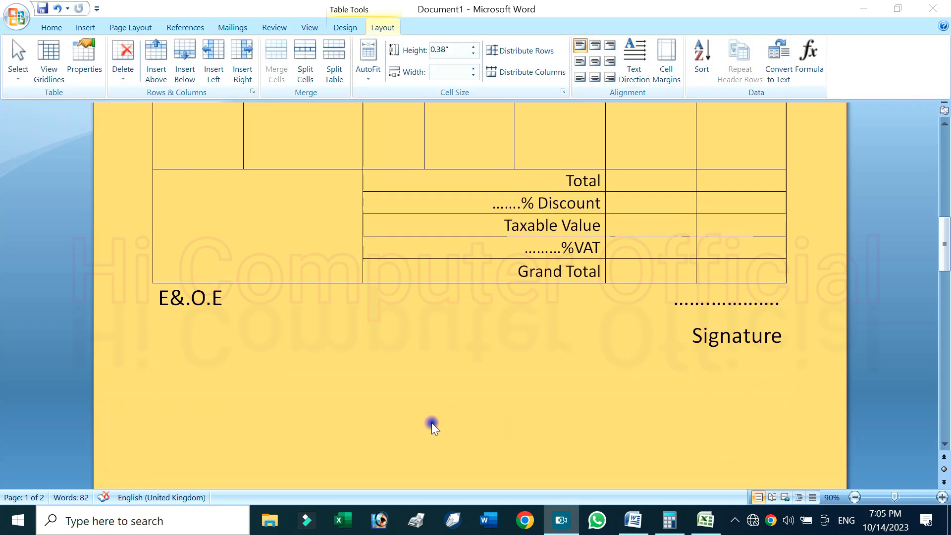
pyautogui.click(897, 9)
pyautogui.click(573, 235)
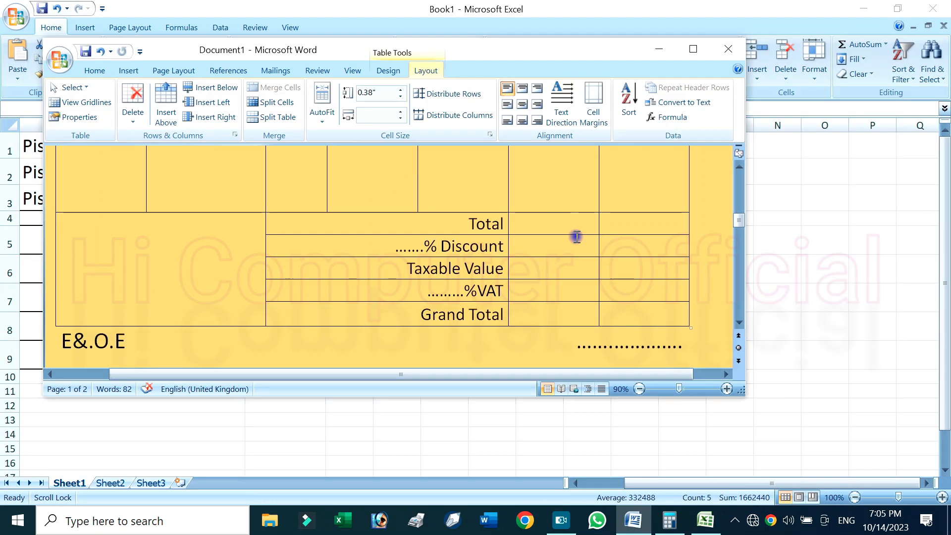
pyautogui.moveTo(481, 47); pyautogui.dragTo(496, 72)
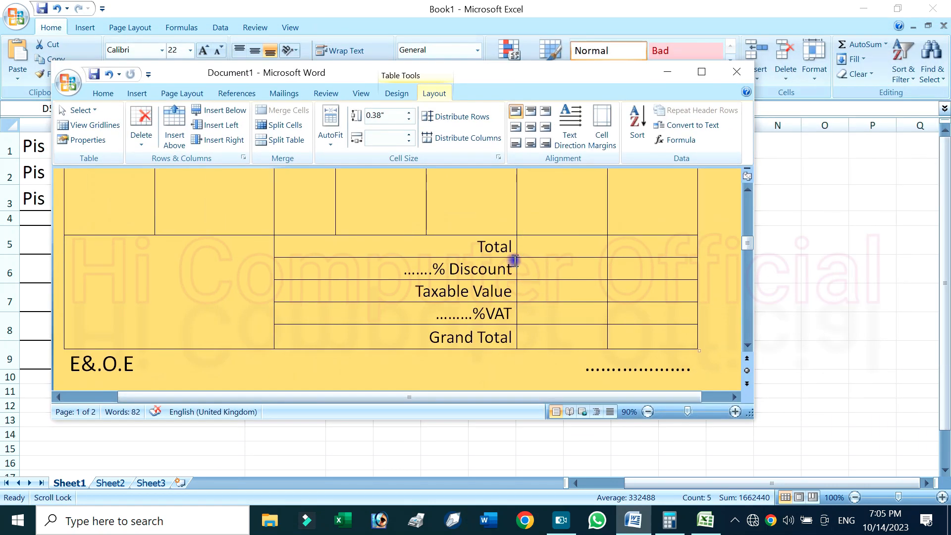
pyautogui.press('super+Left')
pyautogui.click(677, 151)
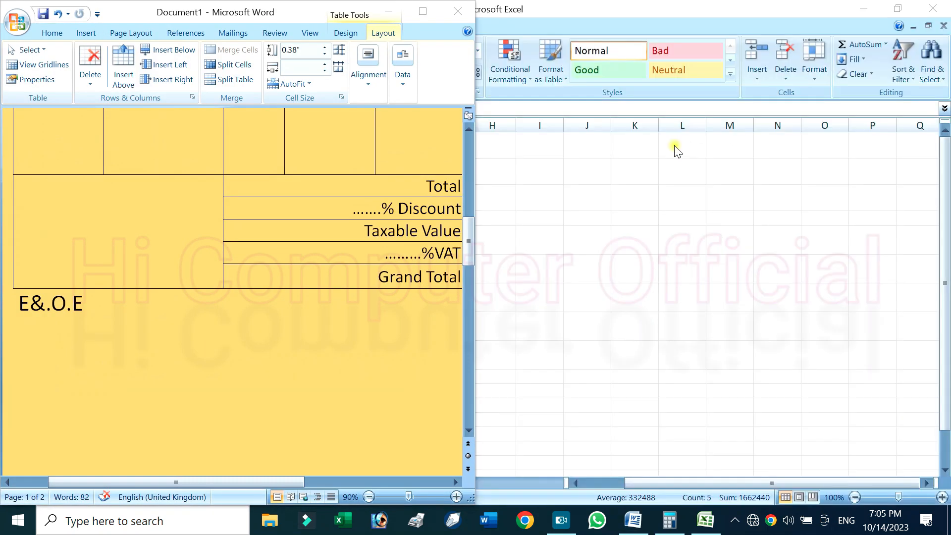
pyautogui.moveTo(240, 482)
pyautogui.mouseDown()
pyautogui.moveTo(335, 466)
pyautogui.moveTo(384, 480)
pyautogui.mouseUp()
# Enter 520000 as the Total and 26000 as the Discount in the invoice's Rs. column
pyautogui.click(264, 190)
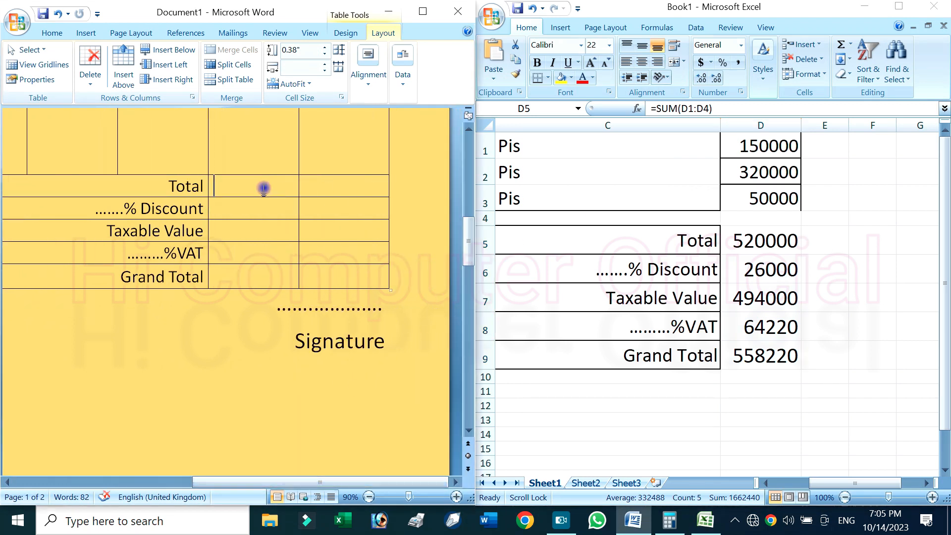
pyautogui.press('pagedown')
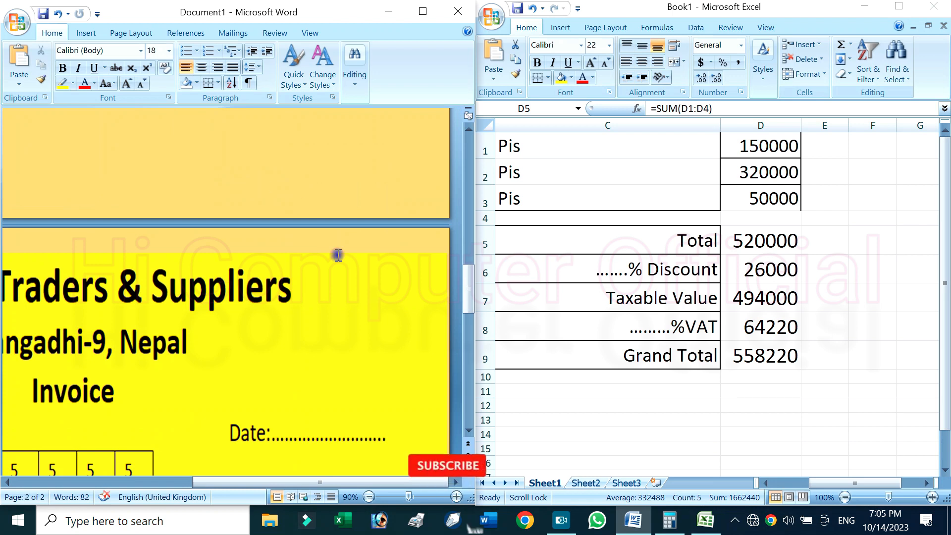
pyautogui.scroll(6, 333, 262)
pyautogui.click(282, 198)
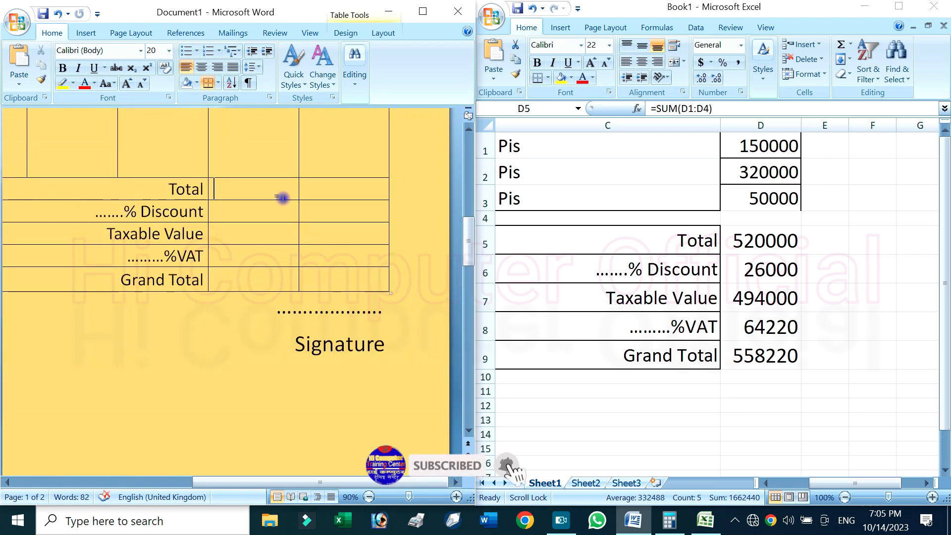
pyautogui.write('520000')
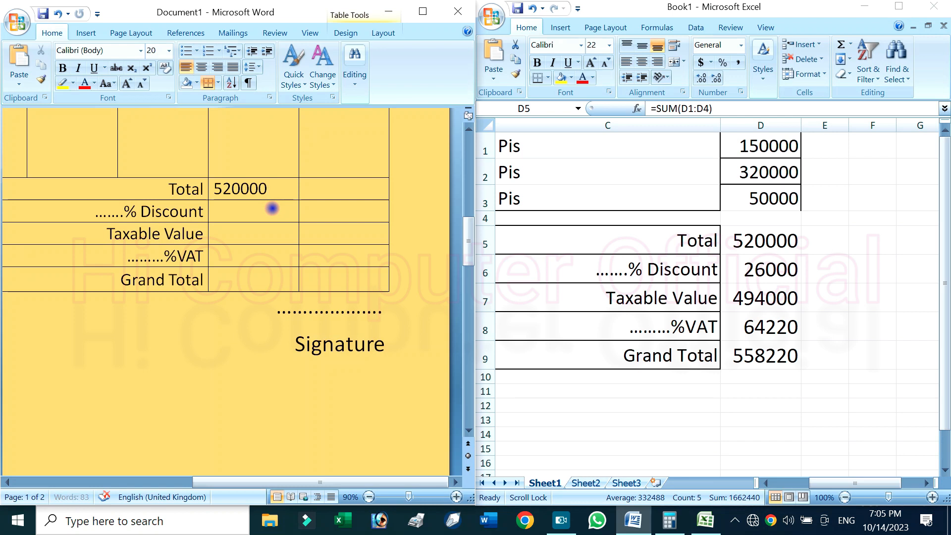
pyautogui.click(272, 208)
pyautogui.write('26000')
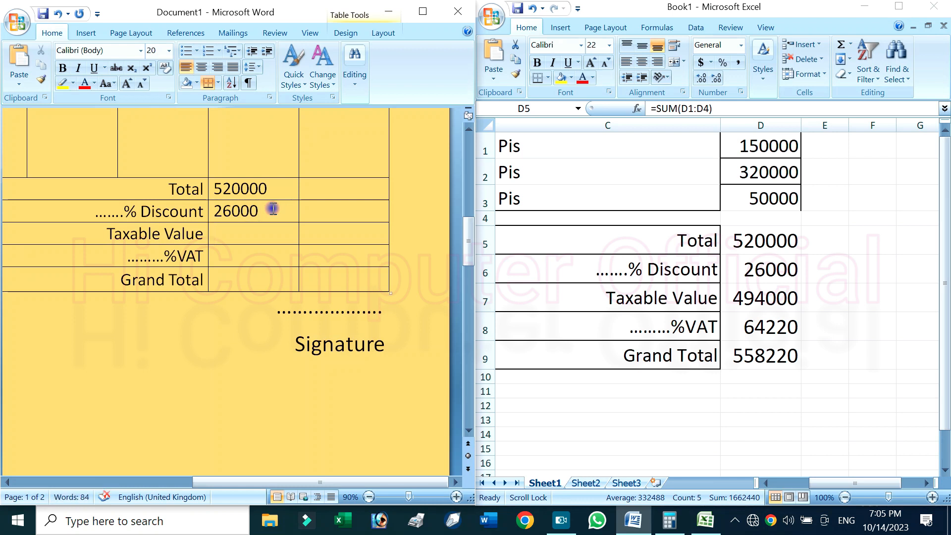
pyautogui.write('494000')
# Fill in the remaining invoice amounts: Taxable Value 494000, VAT 64220 and Grand Total 558220
pyautogui.press('Down')
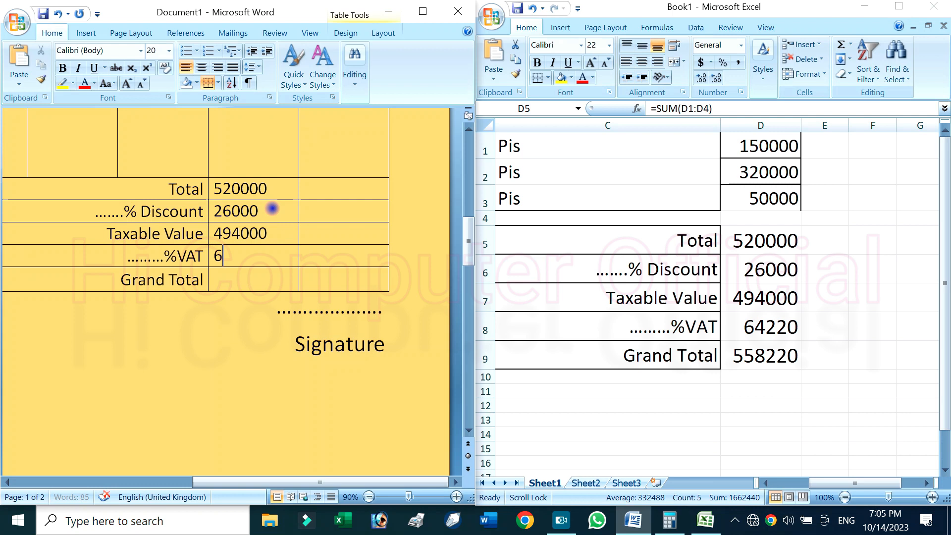
pyautogui.write('64220')
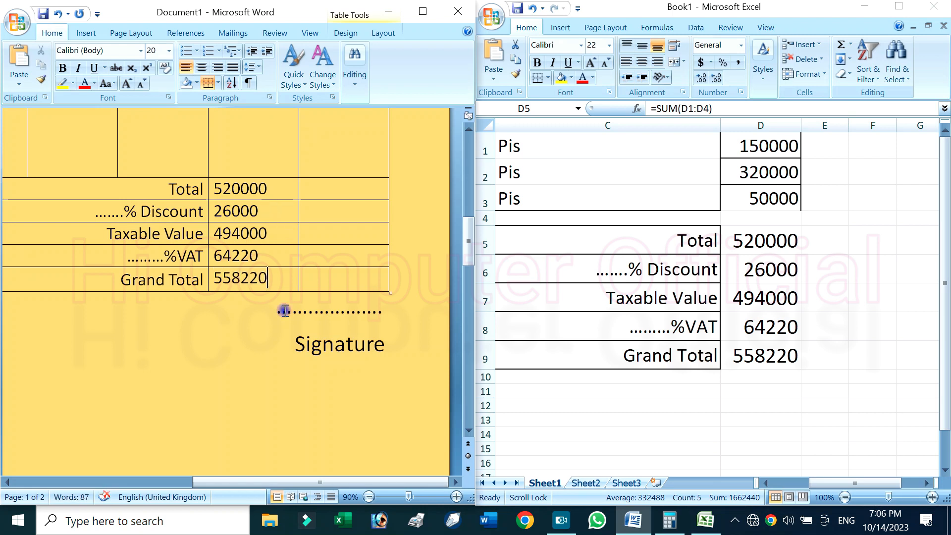
# Minimize the Excel workbook and maximize the Word invoice window
pyautogui.scroll(5, 314, 330)
pyautogui.scroll(-3, 315, 337)
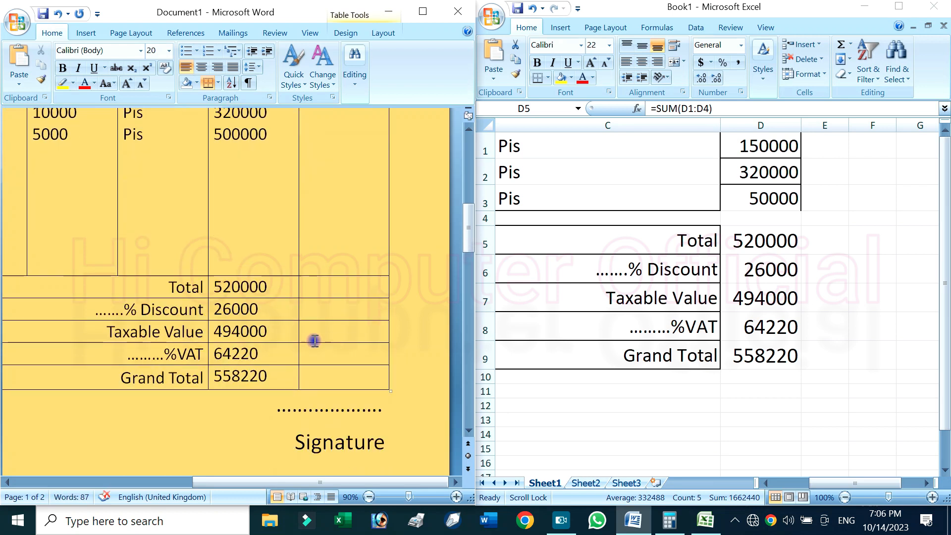
pyautogui.keyDown('ctrl'); pyautogui.scroll(-3, 314, 340); pyautogui.keyUp('ctrl')
pyautogui.click(871, 8)
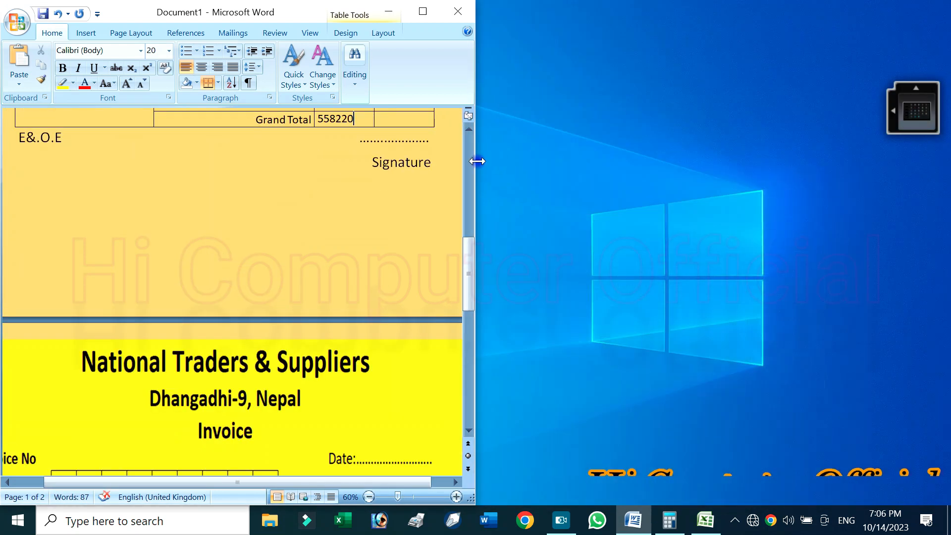
pyautogui.click(422, 10)
# Review the completed invoice's header, items and summary amounts against the yellow reference invoice on the second page
pyautogui.scroll(-3, 593, 297)
pyautogui.scroll(7, 593, 299)
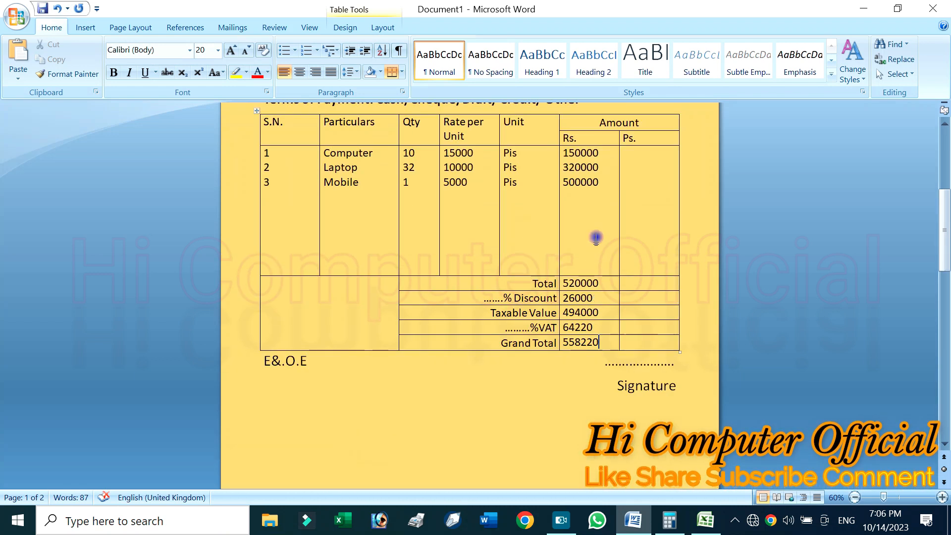
pyautogui.scroll(1, 590, 297)
pyautogui.scroll(2, 587, 313)
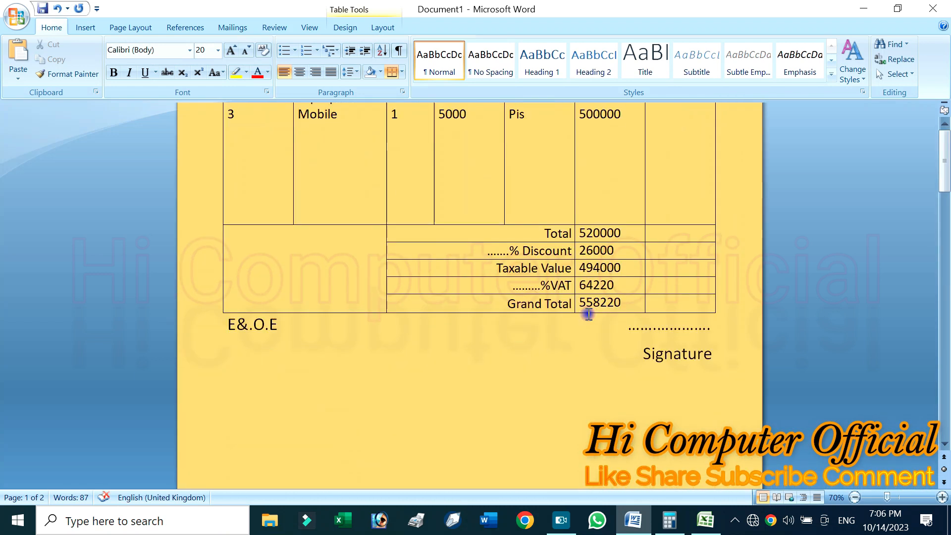
pyautogui.scroll(3, 585, 312)
pyautogui.scroll(-4, 564, 298)
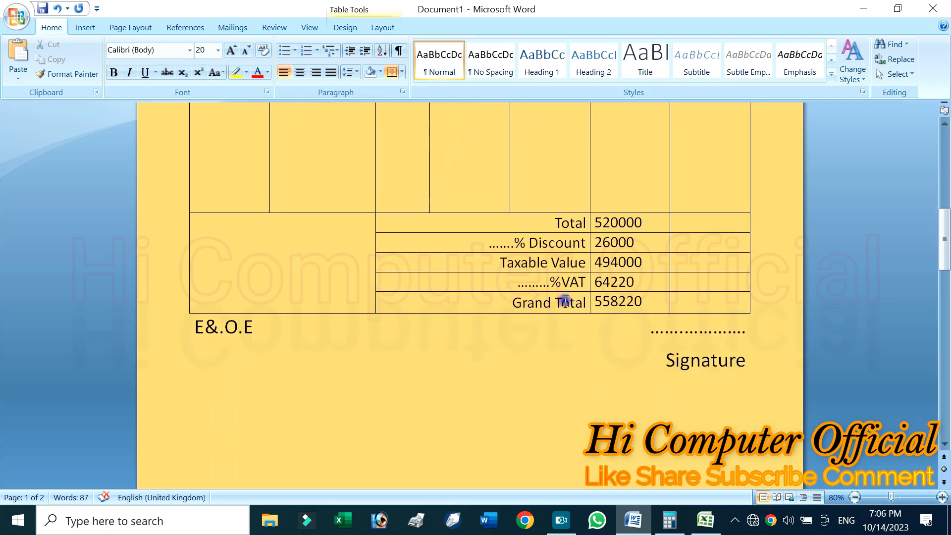
pyautogui.scroll(3, 566, 299)
pyautogui.scroll(-3, 624, 332)
pyautogui.scroll(7, 619, 352)
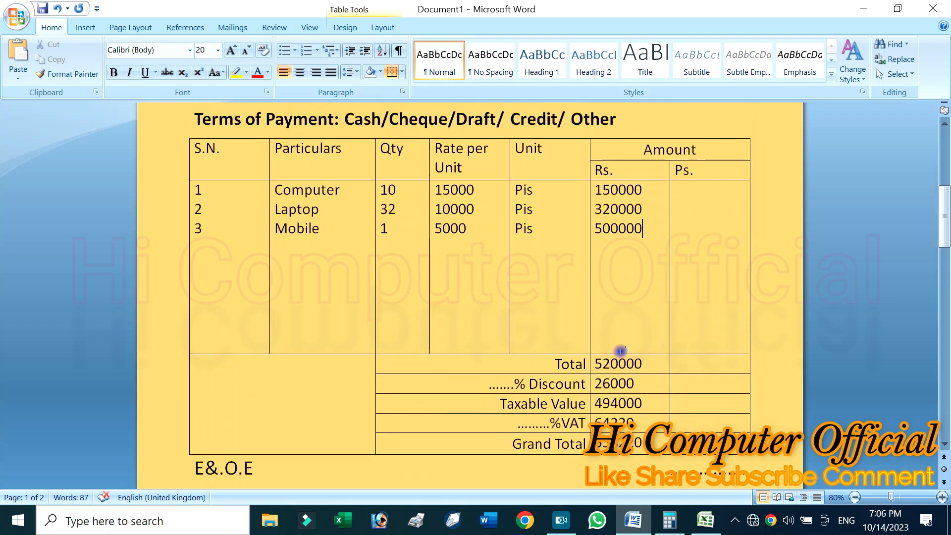
pyautogui.scroll(-6, 620, 352)
pyautogui.keyDown('ctrl'); pyautogui.scroll(-1, 620, 353); pyautogui.keyUp('ctrl')
pyautogui.keyDown('ctrl'); pyautogui.scroll(-4, 620, 352); pyautogui.keyUp('ctrl')
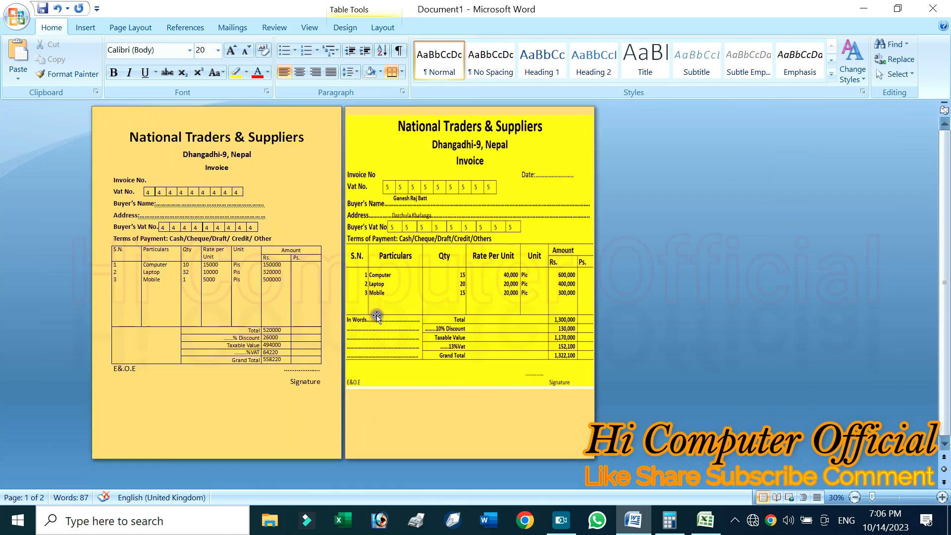
pyautogui.keyDown('ctrl'); pyautogui.scroll(1, 272, 310); pyautogui.keyUp('ctrl')
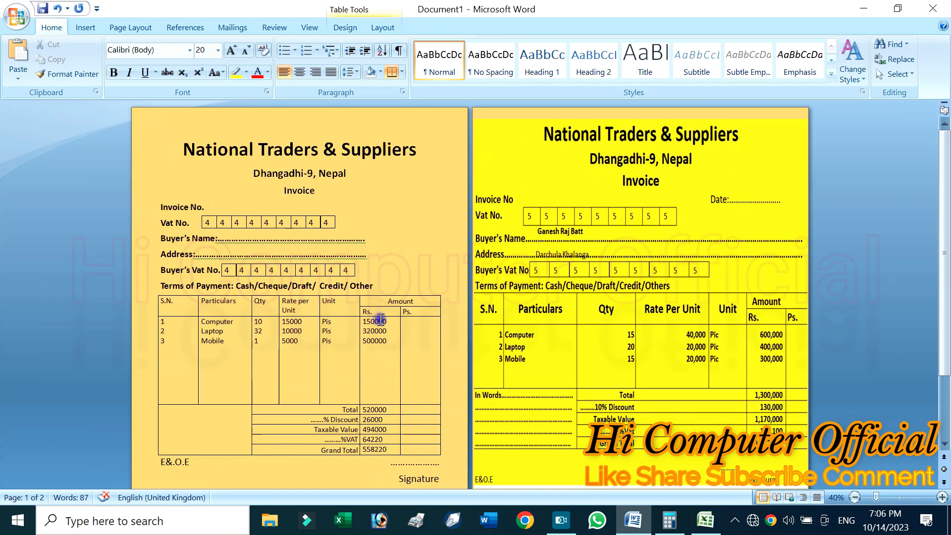
pyautogui.keyDown('ctrl'); pyautogui.scroll(2, 415, 203); pyautogui.keyUp('ctrl')
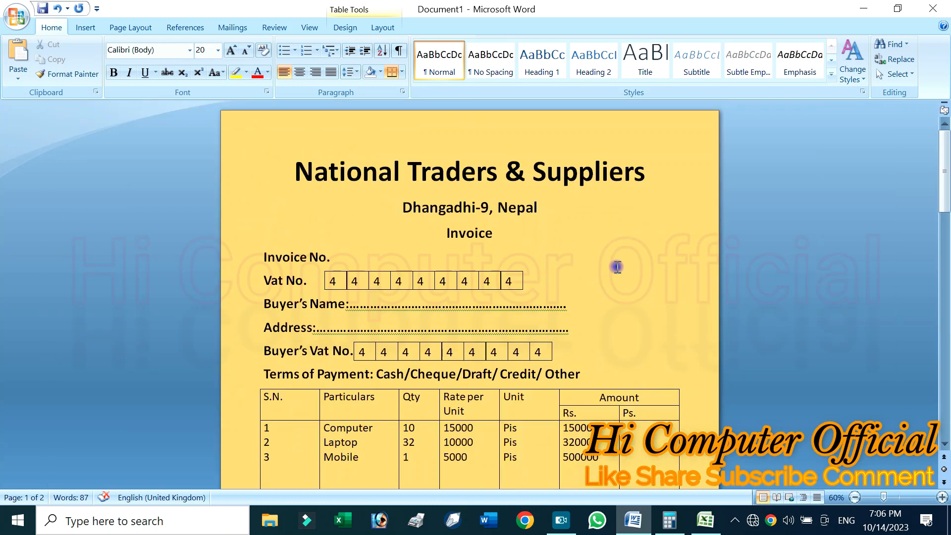
pyautogui.scroll(-5, 582, 248)
pyautogui.scroll(2, 592, 246)
pyautogui.keyDown('ctrl'); pyautogui.scroll(1, 596, 246); pyautogui.keyUp('ctrl')
pyautogui.scroll(2, 595, 247)
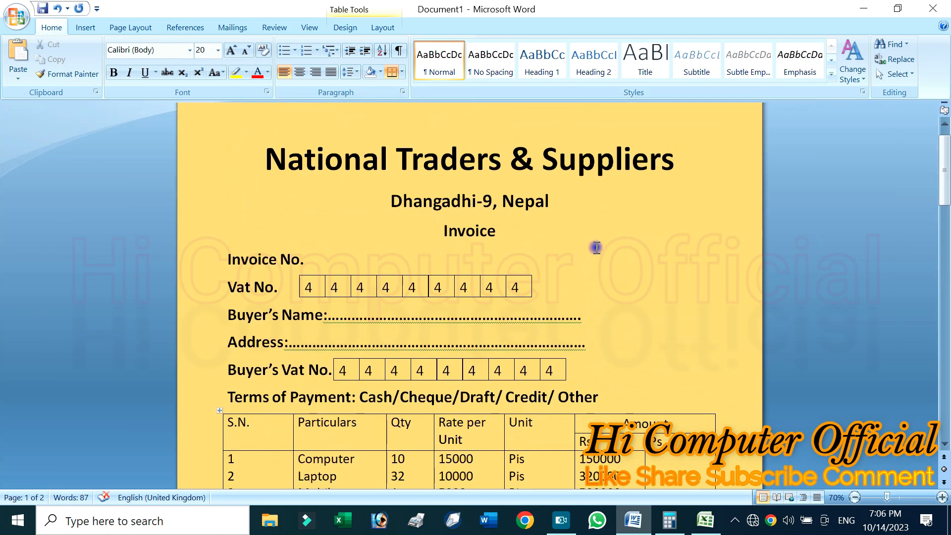
pyautogui.click(594, 265)
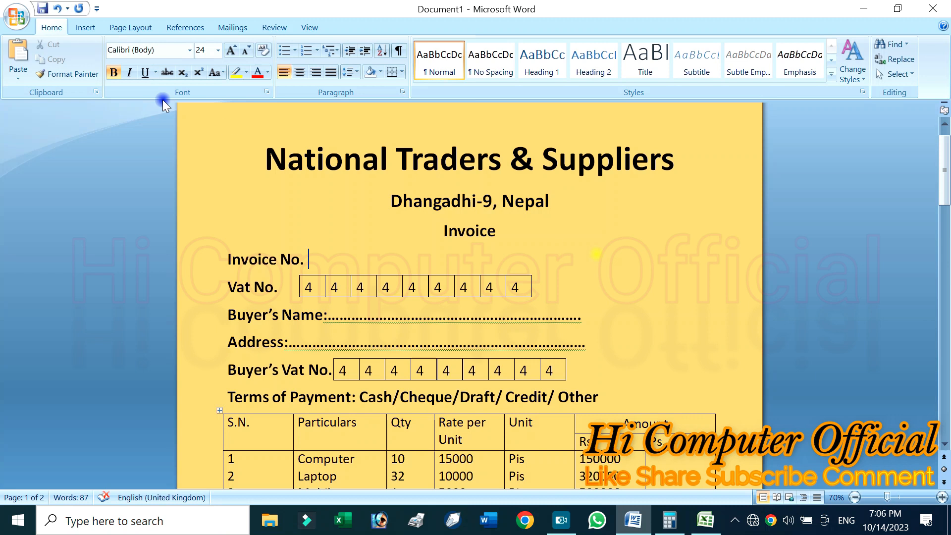
# Draw a text box about 3.54" wide and 1.07" high opposite the Invoice No. line on the first page
pyautogui.click(85, 28)
pyautogui.click(200, 57)
pyautogui.click(194, 110)
pyautogui.moveTo(671, 290); pyautogui.dragTo(760, 296)
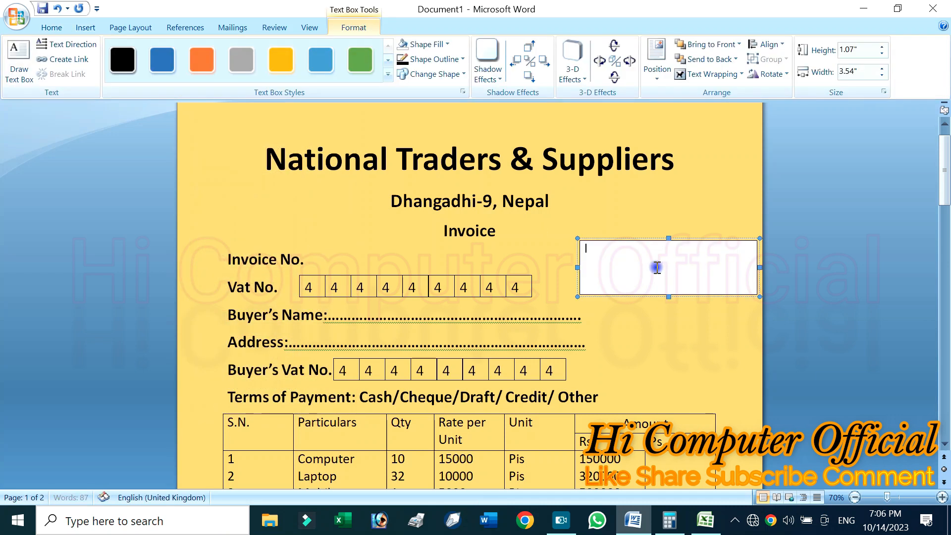
# Enter Date in the new text box and set its font size to 18
pyautogui.moveTo(656, 265); pyautogui.dragTo(564, 253)
pyautogui.click(48, 28)
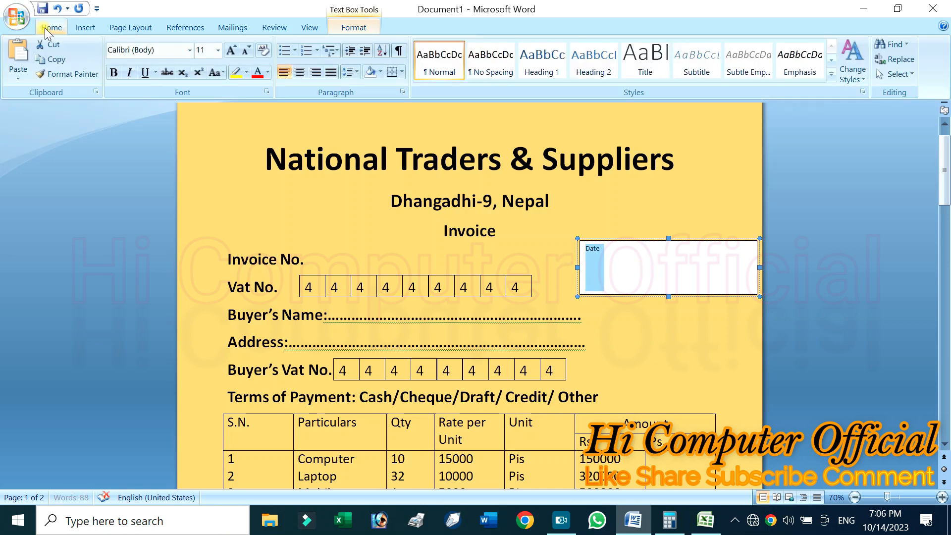
pyautogui.click(231, 52)
pyautogui.click(231, 52)
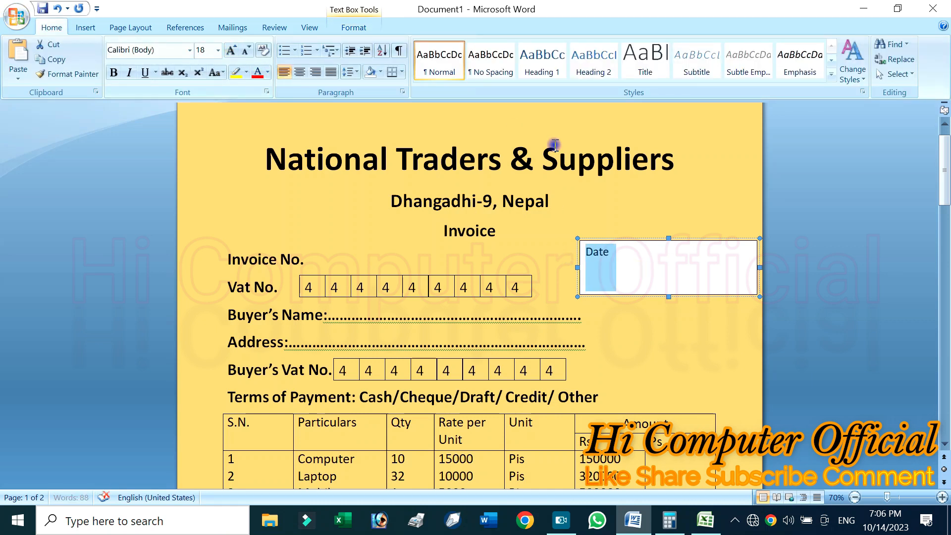
# Remove the fill and the outline from the Date text box using No Fill and No Outline
pyautogui.click(355, 28)
pyautogui.click(420, 44)
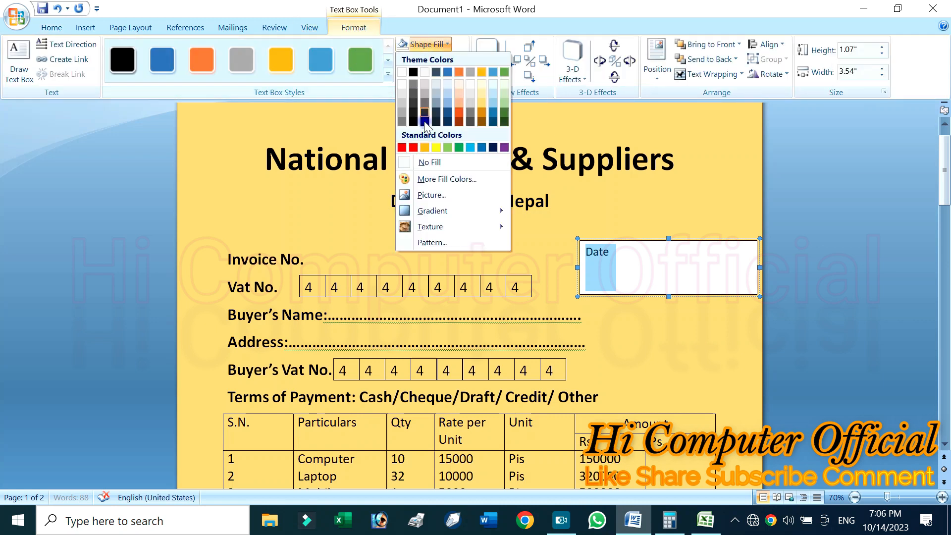
pyautogui.click(424, 159)
pyautogui.click(436, 59)
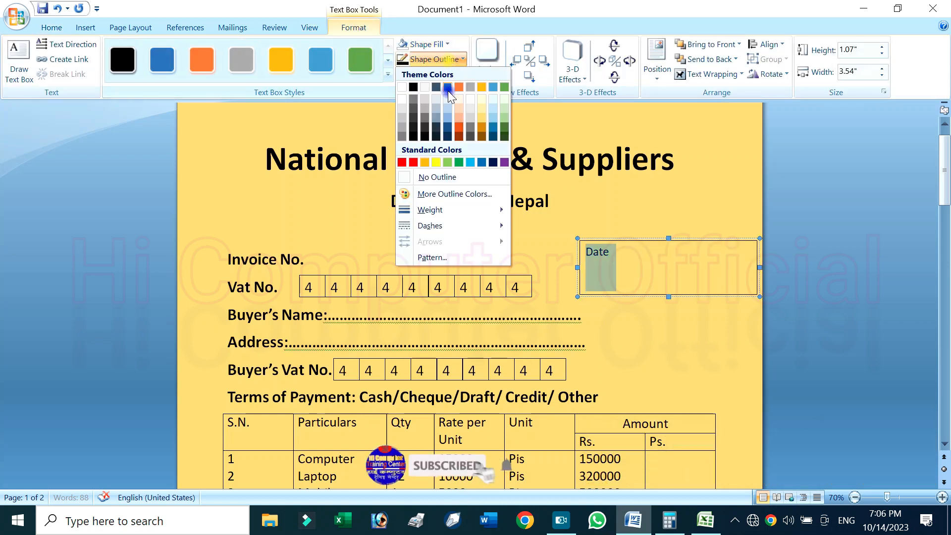
pyautogui.click(435, 176)
pyautogui.click(622, 331)
# Add a colon and a dotted fill-in line after Date, and compare the whole invoice with the yellow reference page
pyautogui.click(623, 250)
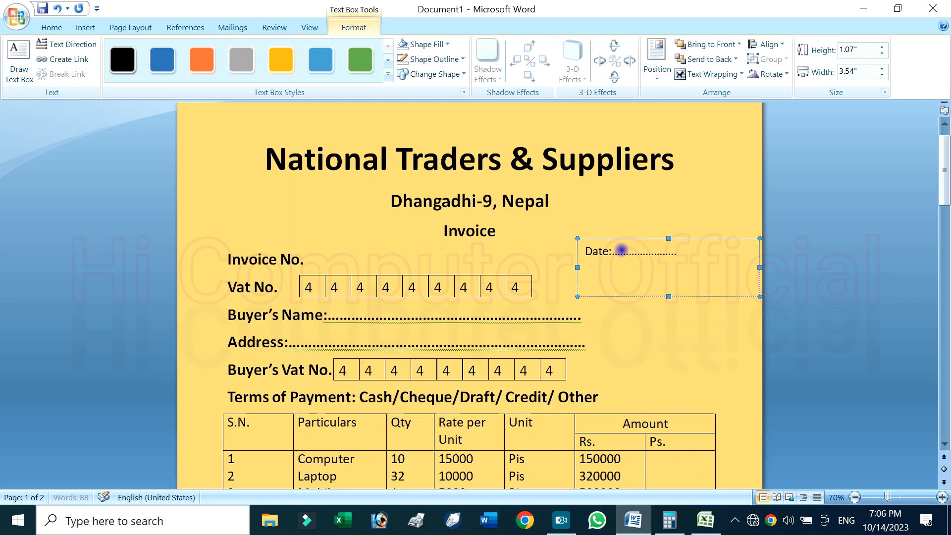
pyautogui.click(543, 311)
pyautogui.scroll(-4, 544, 312)
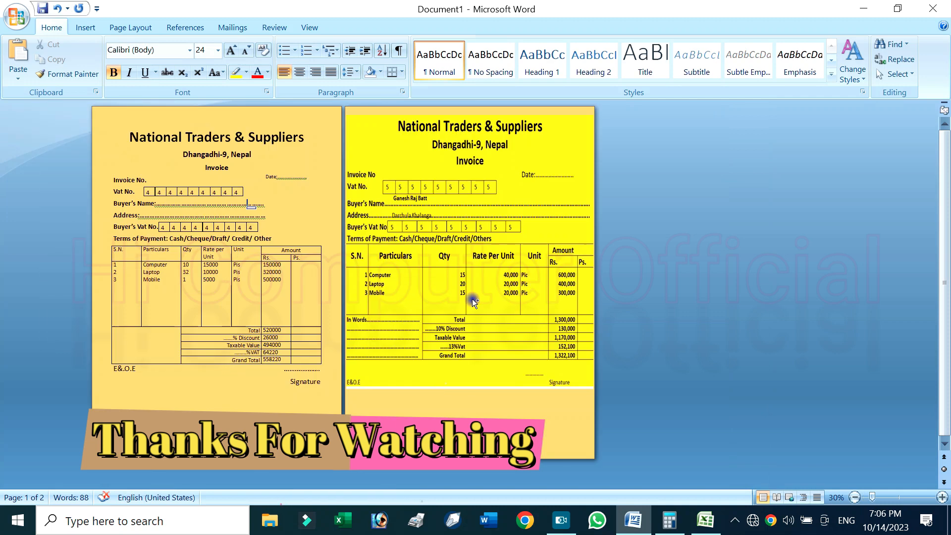